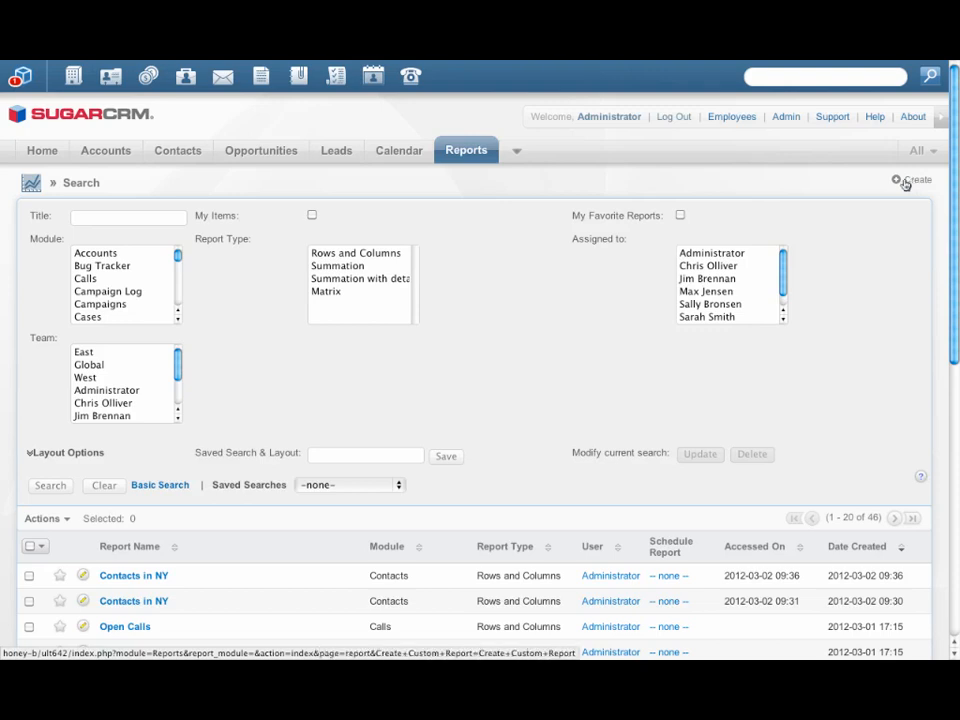
Start a new Rows and Columns report based on the Contacts module.
mouse_move(467, 152)
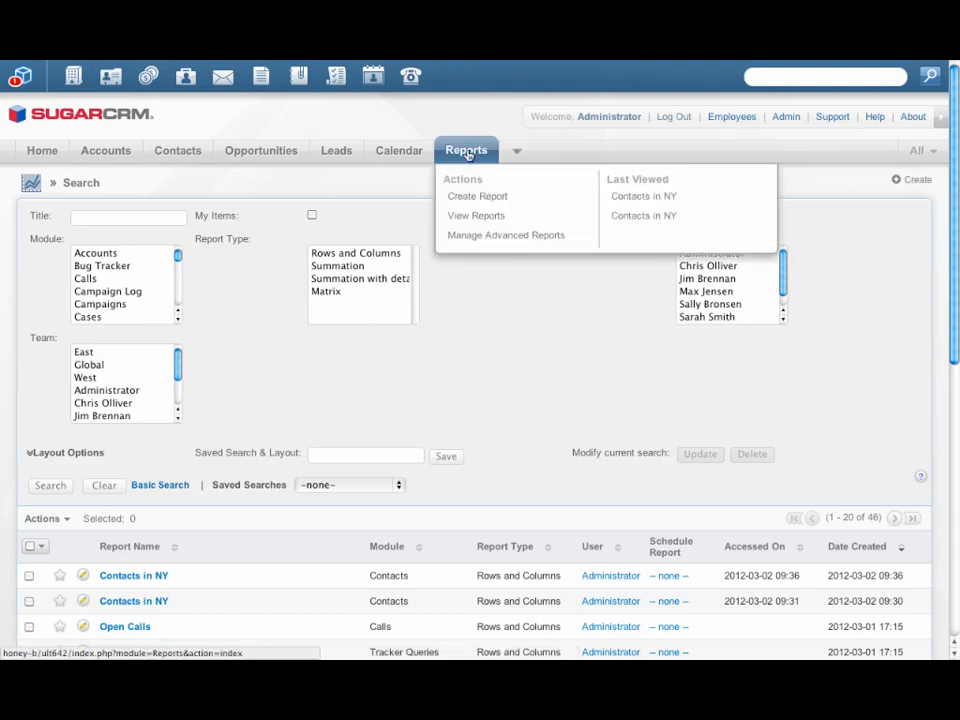
left_click(476, 196)
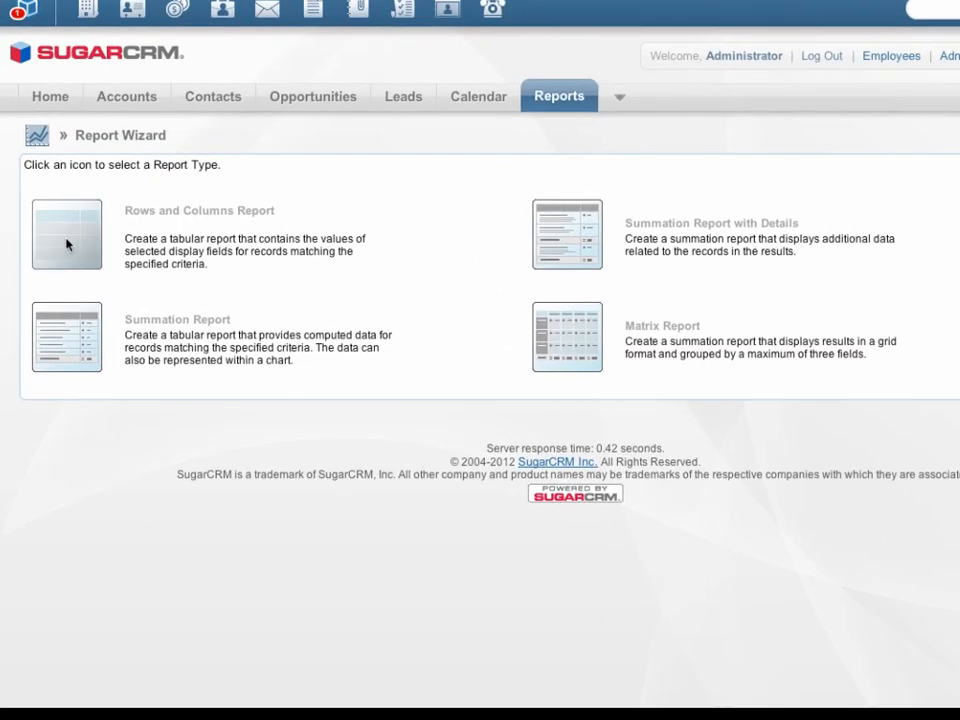
left_click(68, 245)
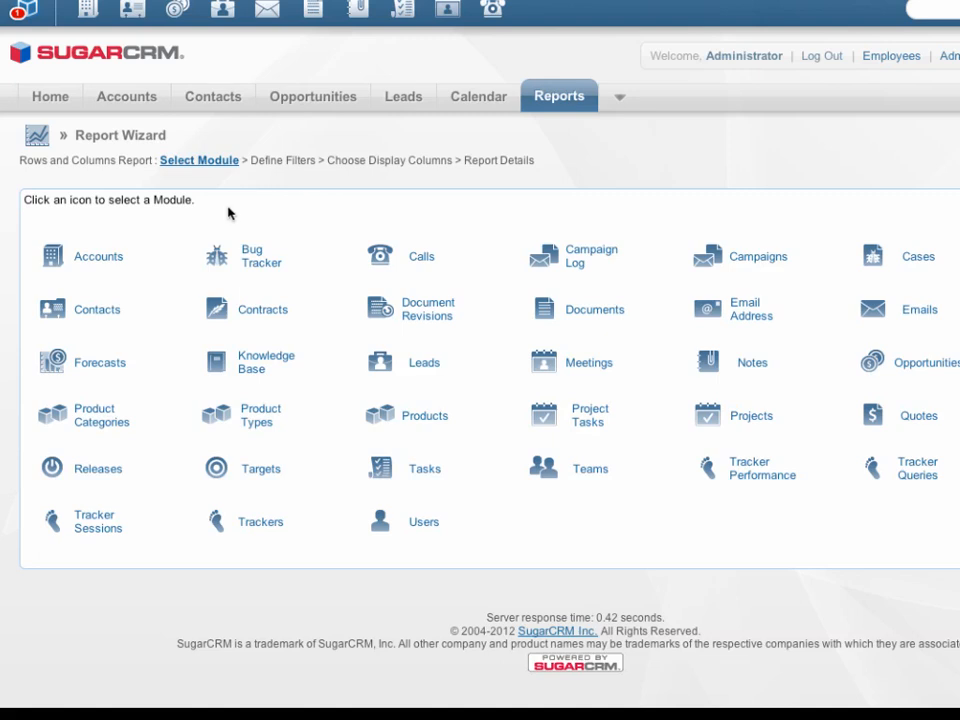
left_click(97, 312)
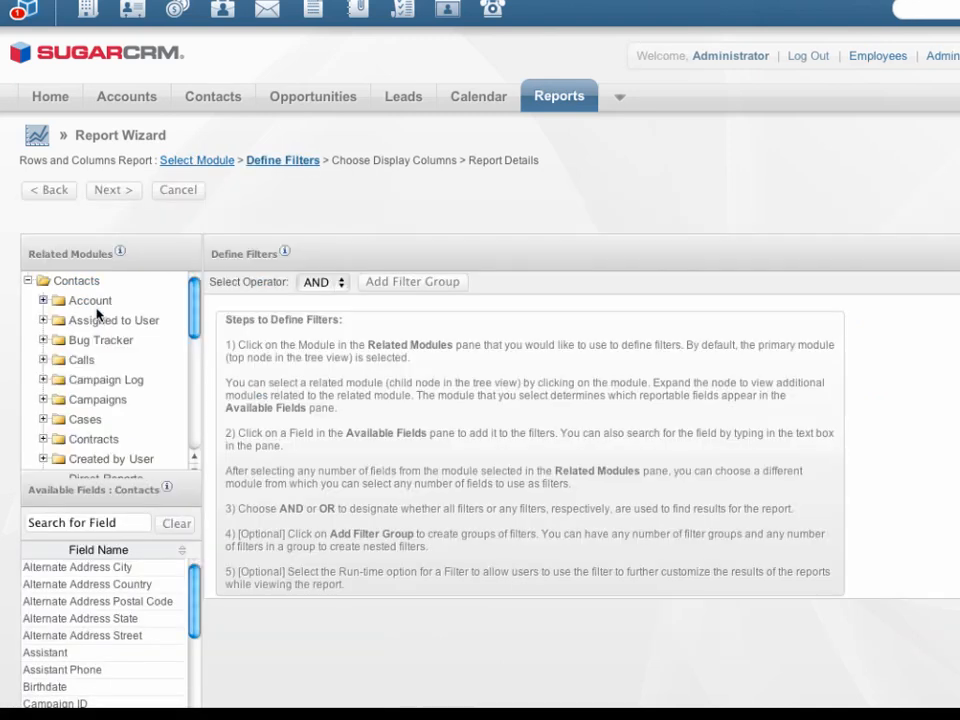
Examine the modules related to Contacts and the fields available for filtering in Contacts and in the related Account module.
scroll(520, 222, "down", 1)
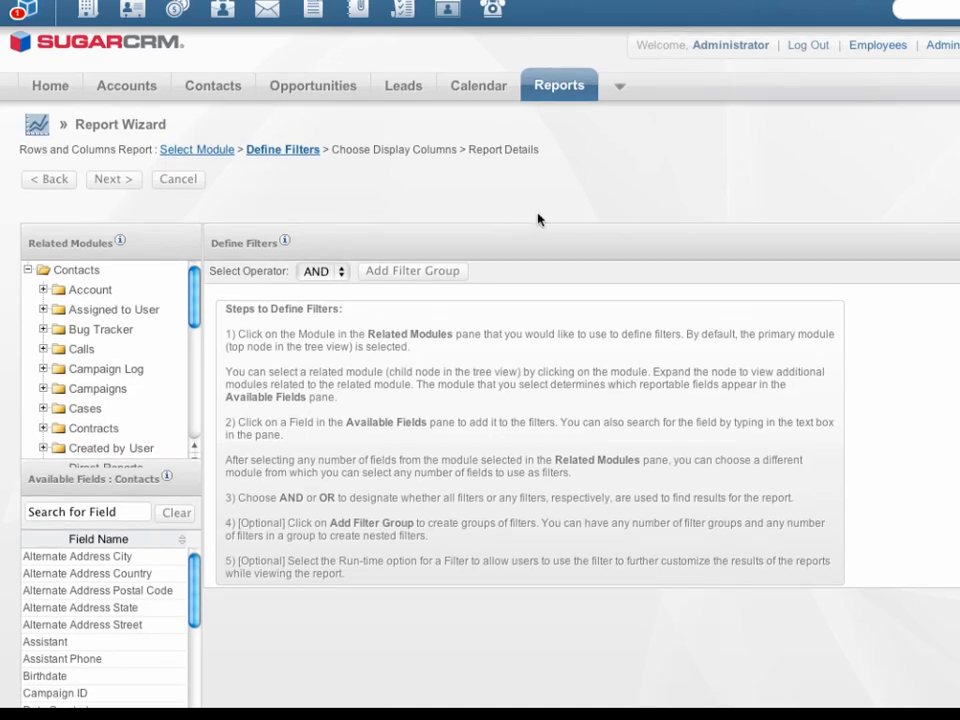
scroll(540, 218, "down", 2)
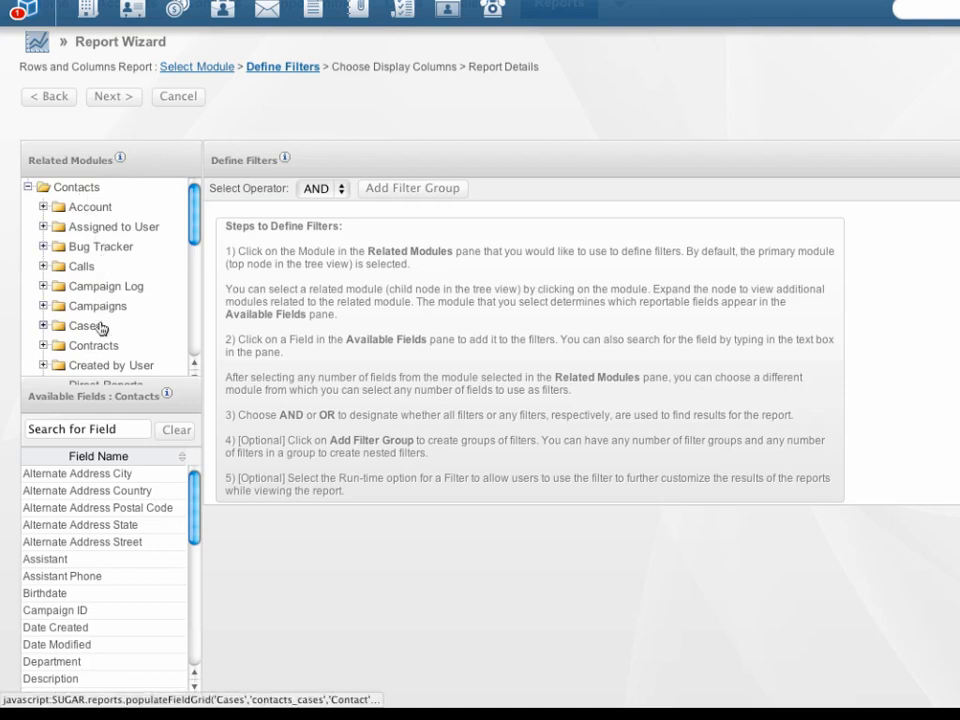
left_click_drag(187, 218, 198, 185)
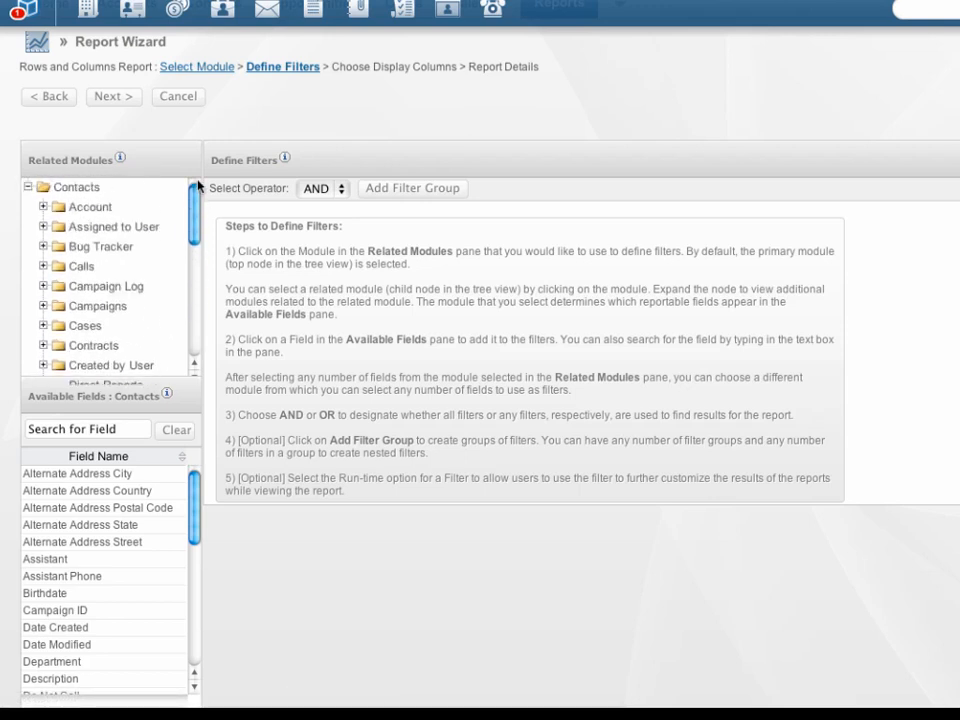
scroll(291, 246, "down", 1)
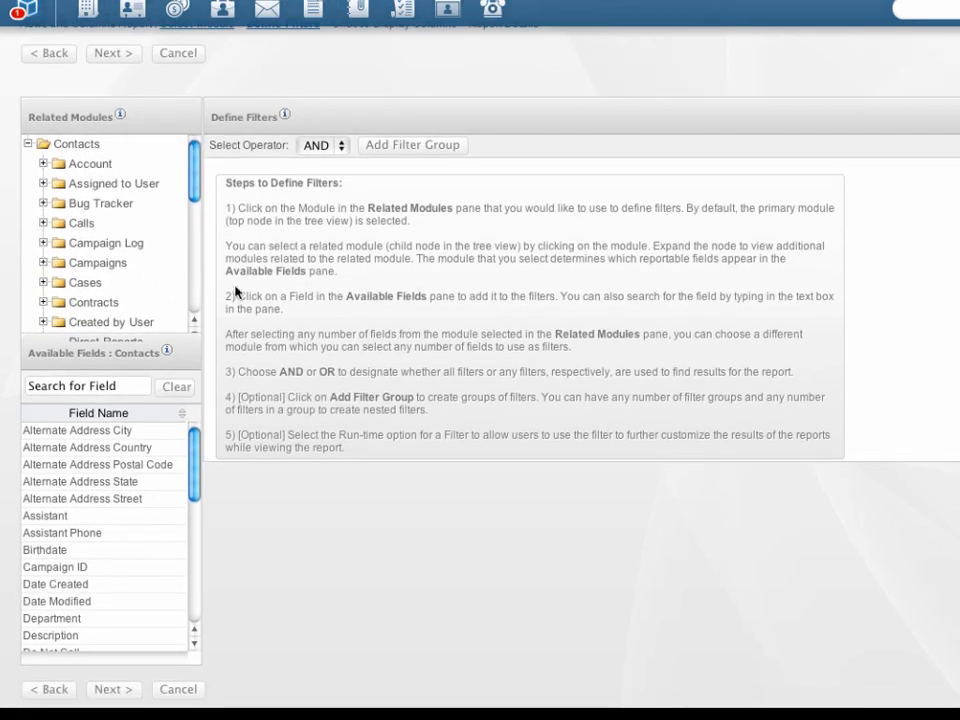
left_click_drag(80, 352, 181, 361)
left_click(183, 361)
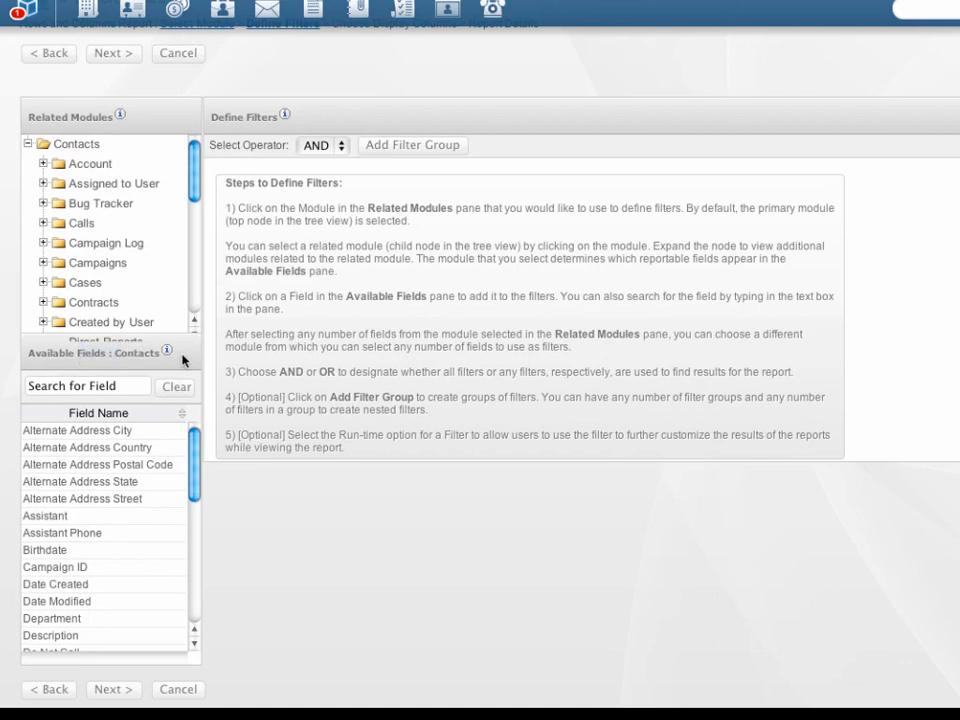
left_click(89, 166)
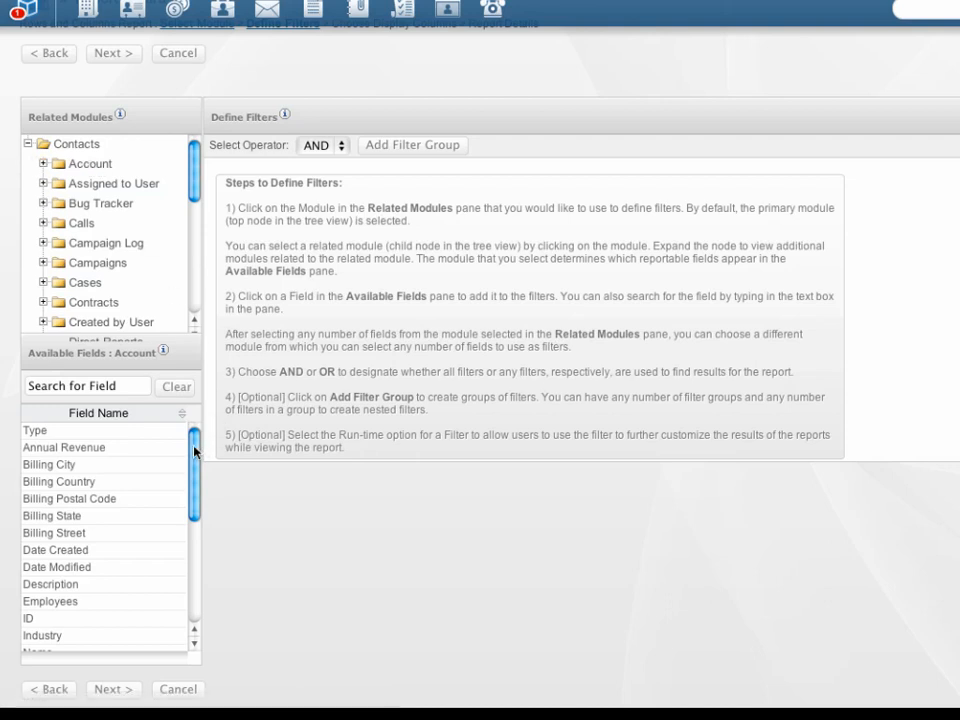
mouse_move(194, 452)
left_mouse_down()
mouse_move(193, 561)
mouse_move(193, 445)
mouse_move(201, 450)
left_mouse_up()
Add a filter on the Contacts field Primary Address State that equals NY.
left_click(80, 146)
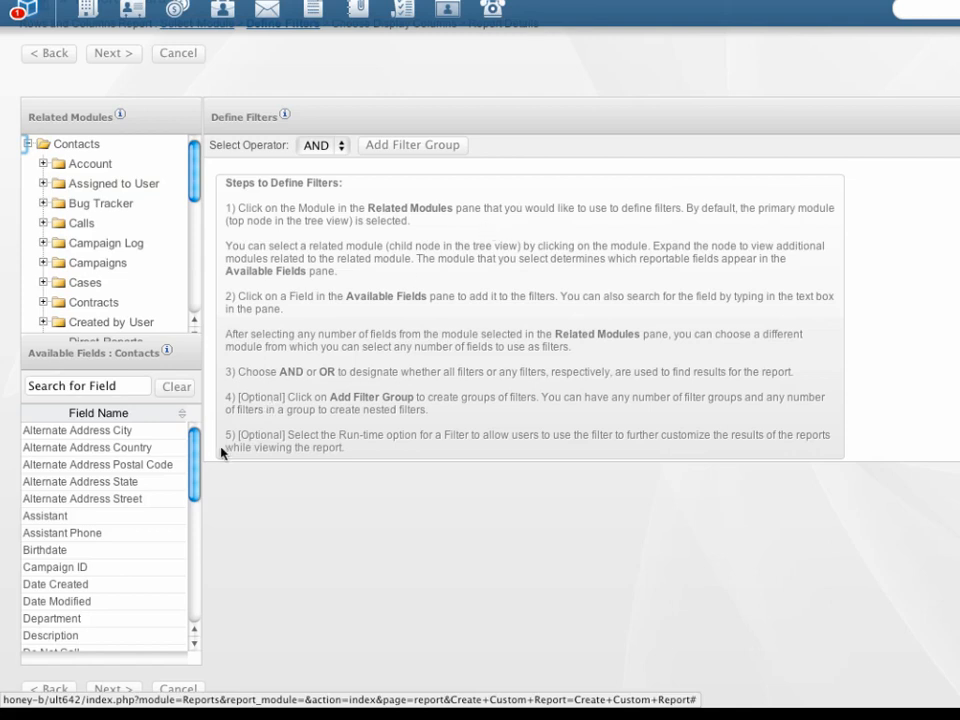
scroll(194, 525, "down", 5)
left_click_drag(194, 525, 191, 574)
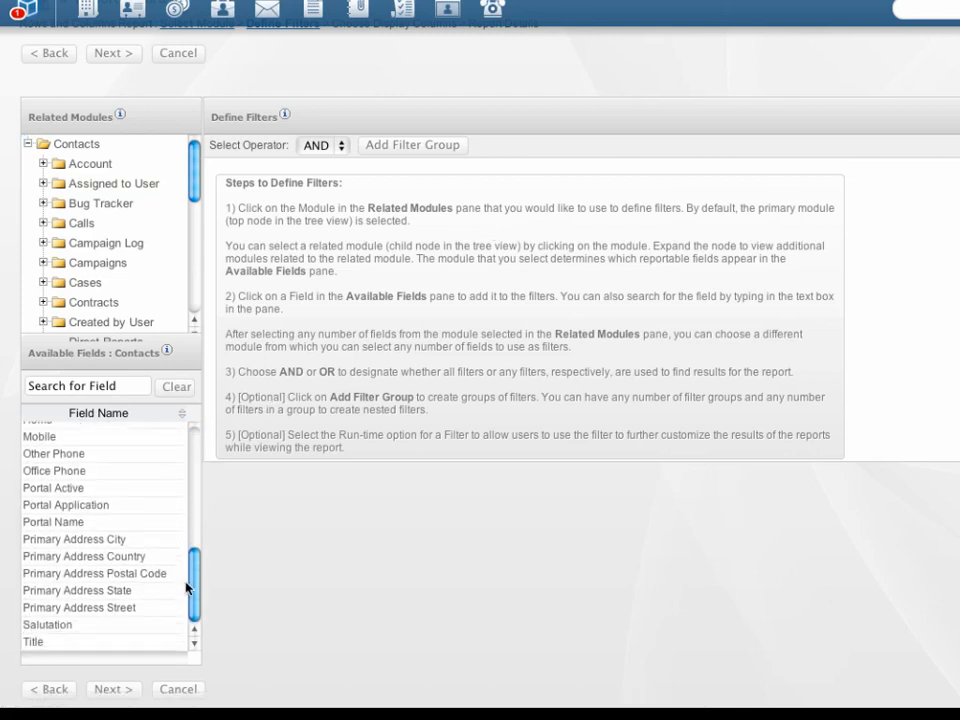
left_click(75, 590)
left_click(720, 179)
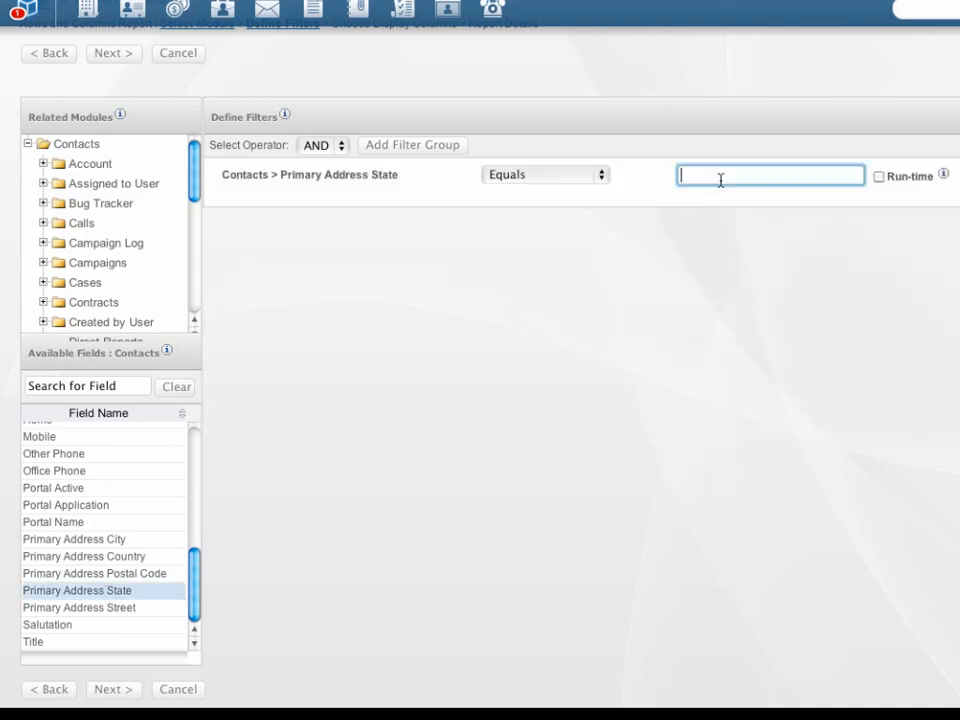
type("NY")
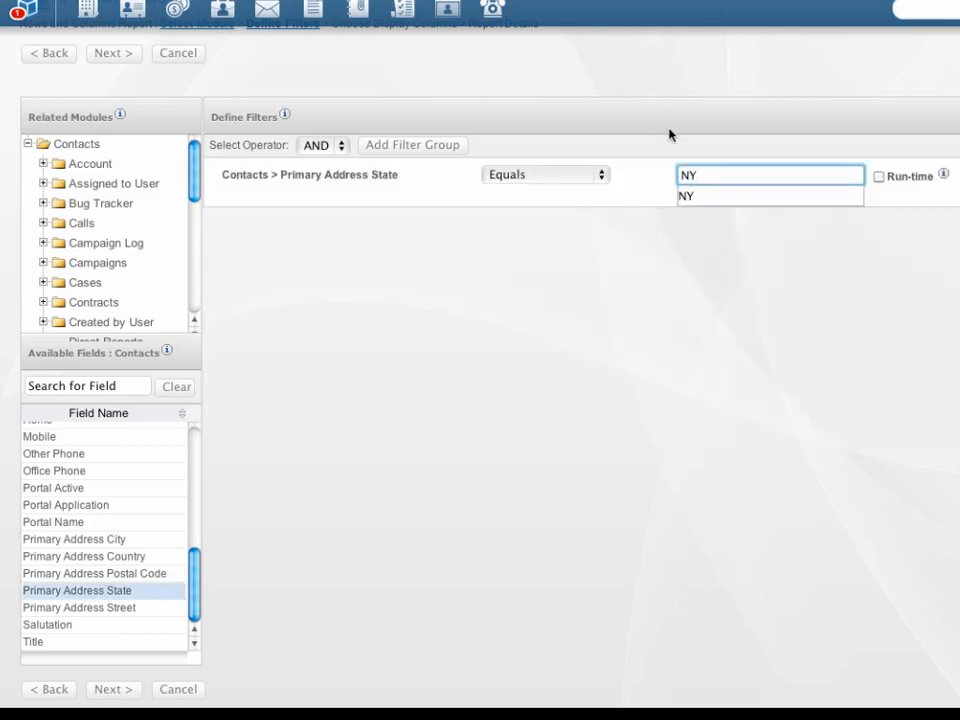
left_click(663, 135)
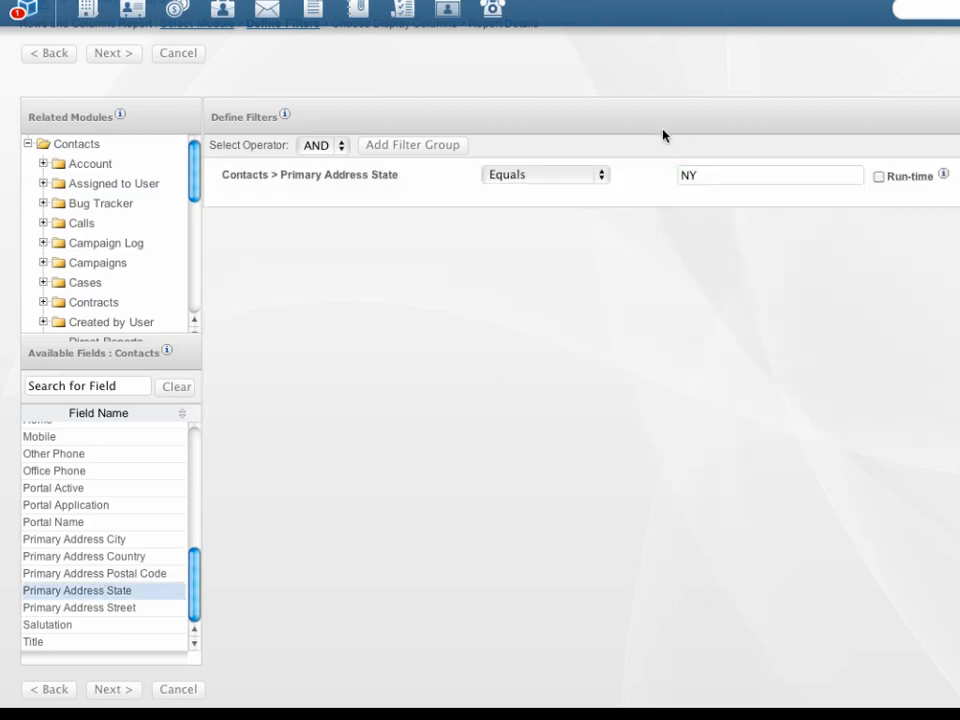
Add a filter on the related Account's Type field that is Customer.
left_click(86, 165)
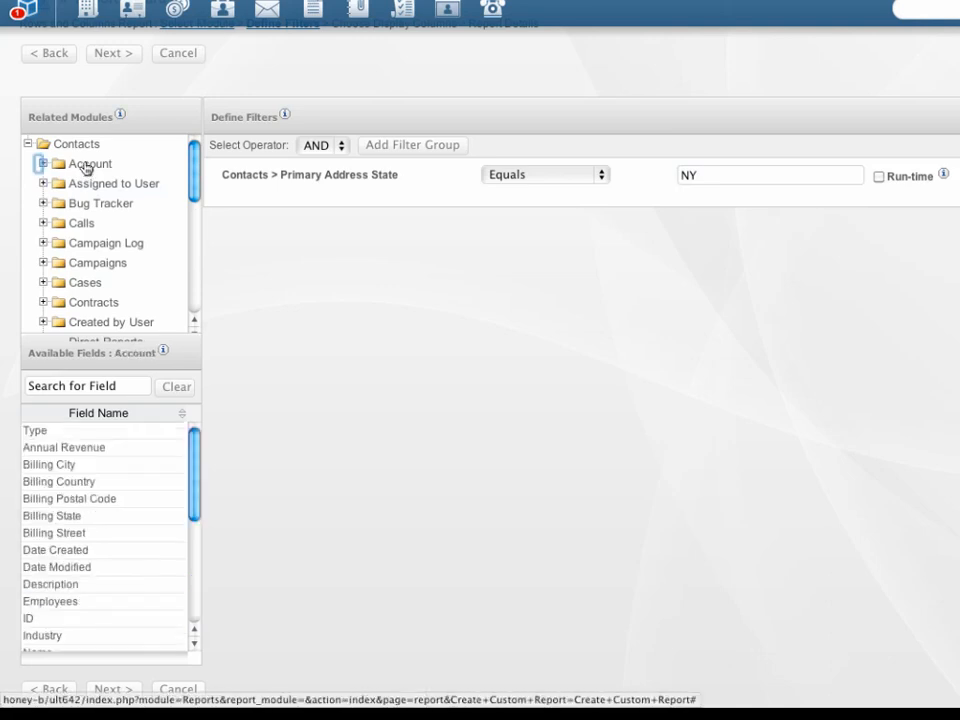
left_click(41, 433)
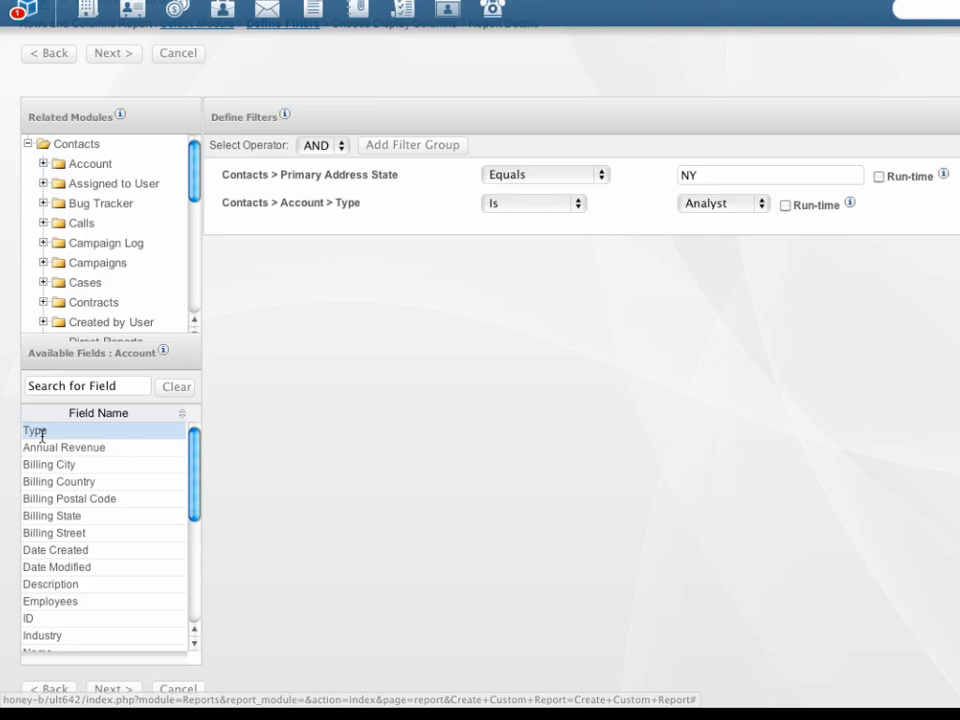
left_click(757, 204)
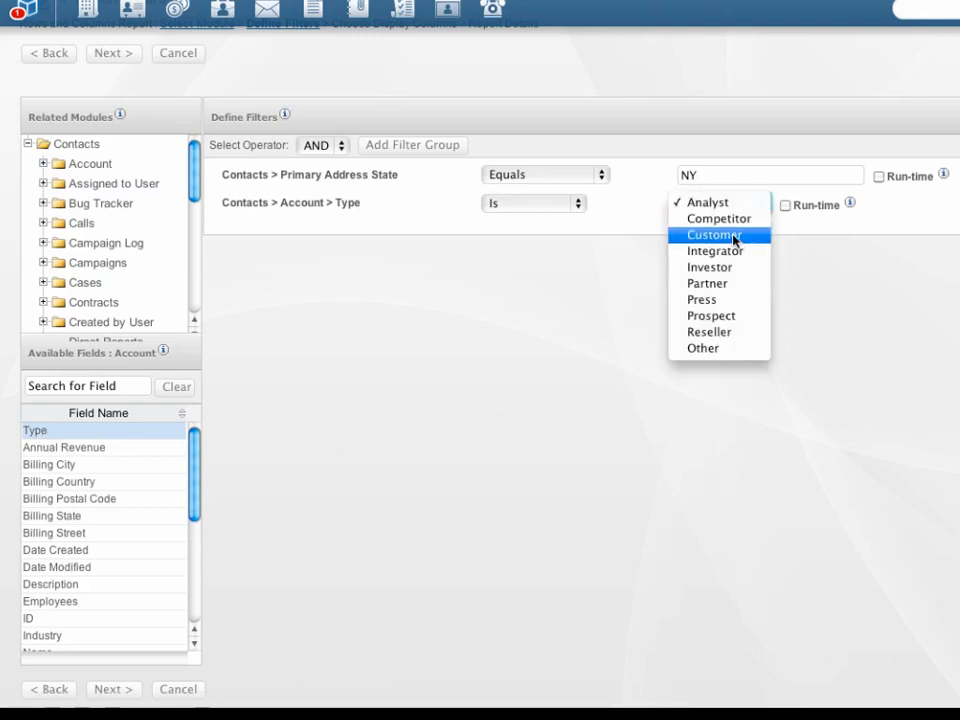
left_click(735, 237)
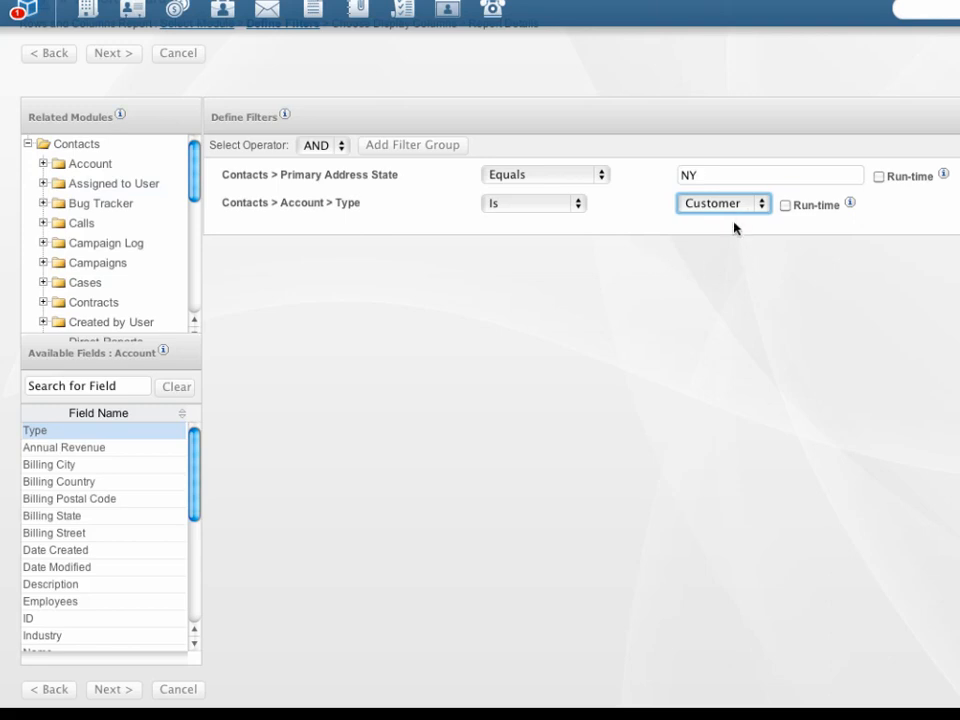
Make both the account type and primary address state filters run-time, and proceed to choosing the display columns.
left_click(785, 206)
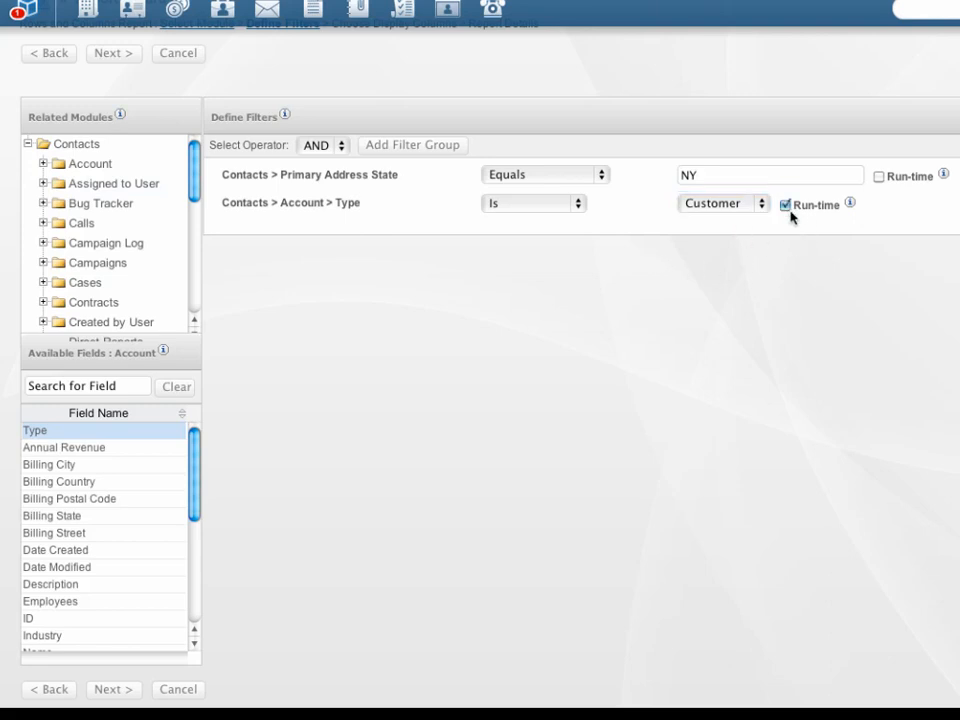
left_click(878, 177)
scroll(903, 291, "up", 1)
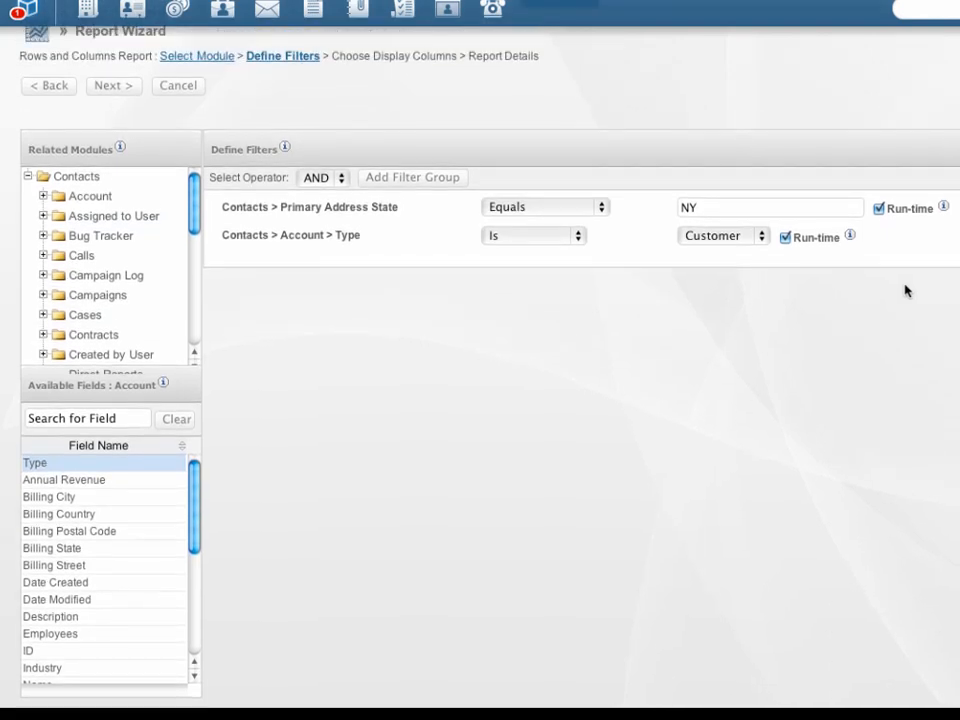
left_click(112, 89)
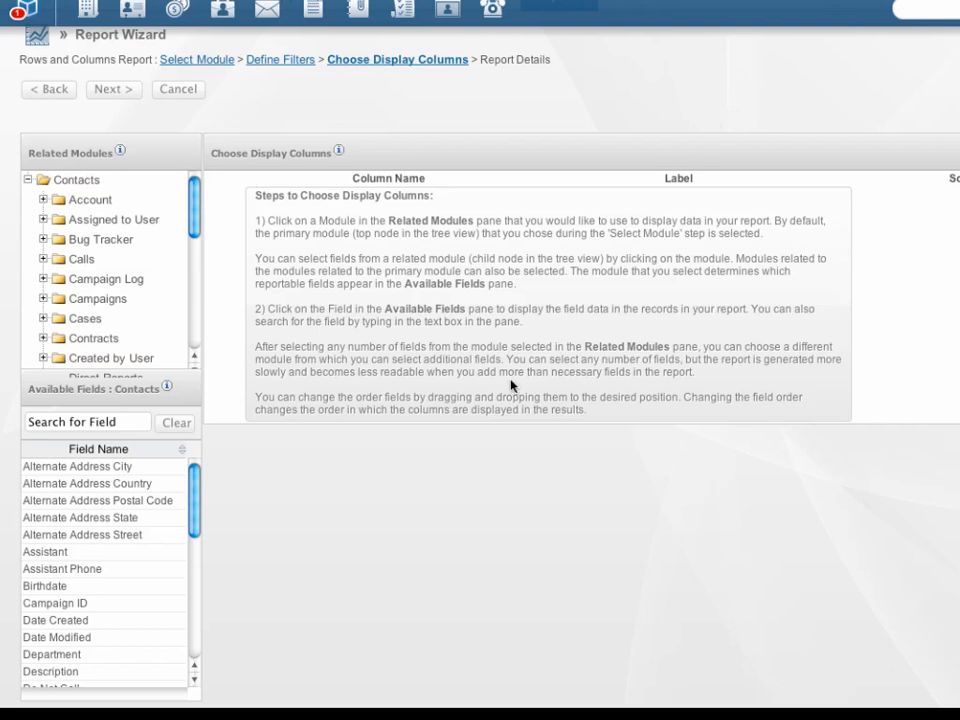
Add the Name field from Contacts as a display column.
scroll(490, 530, "down", 1)
left_click_drag(197, 432, 193, 508)
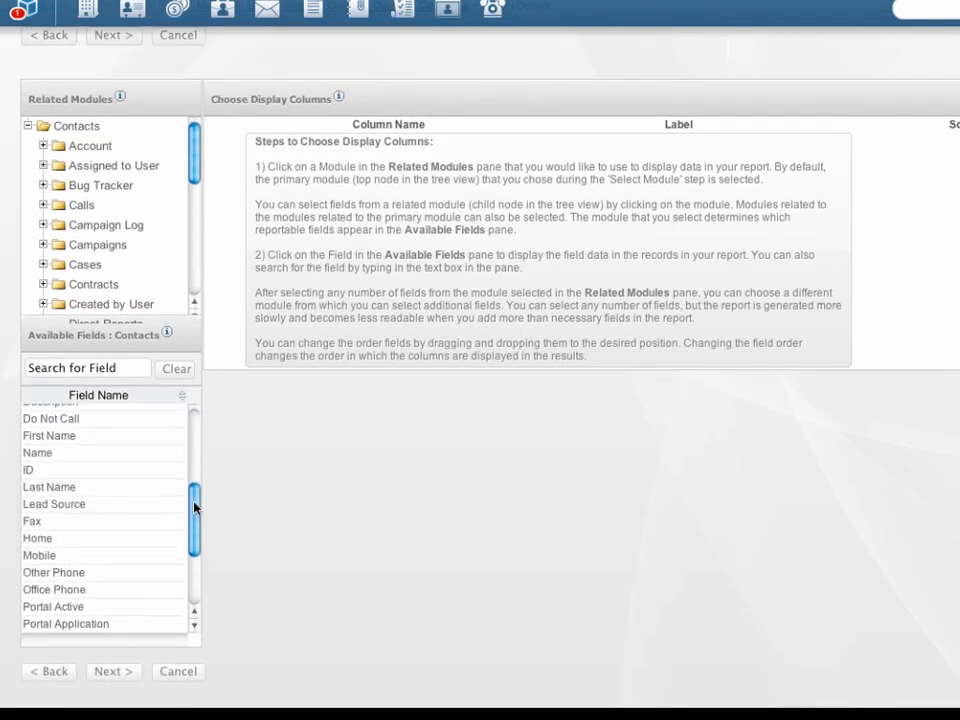
left_click(60, 455)
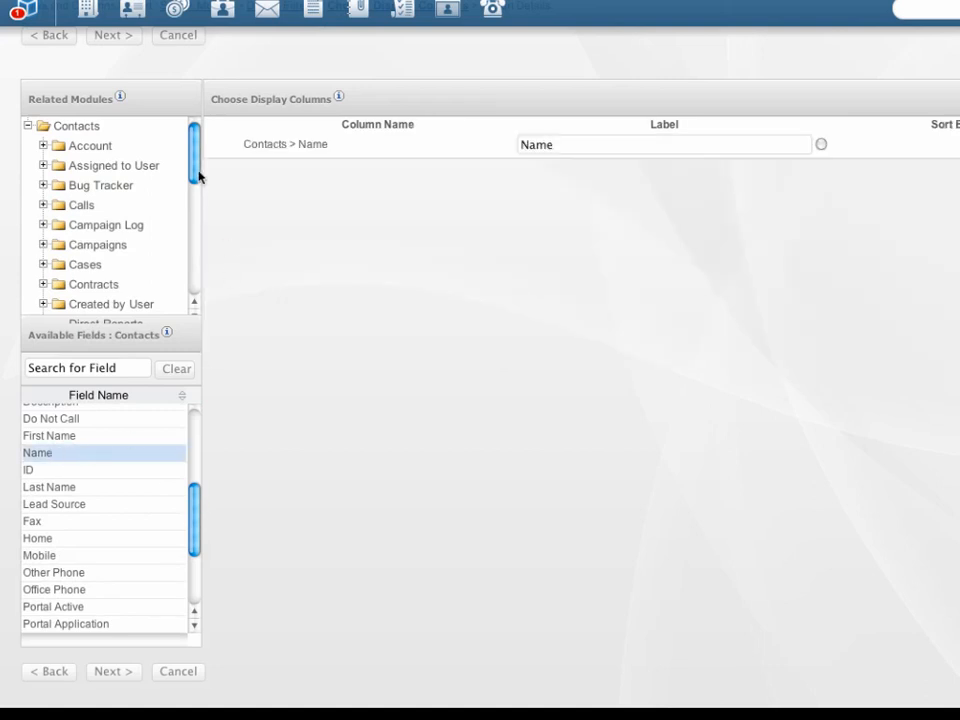
Search the Assigned to User fields for "user" and add User Name as a display column.
left_click(135, 168)
scroll(287, 364, "down", 2)
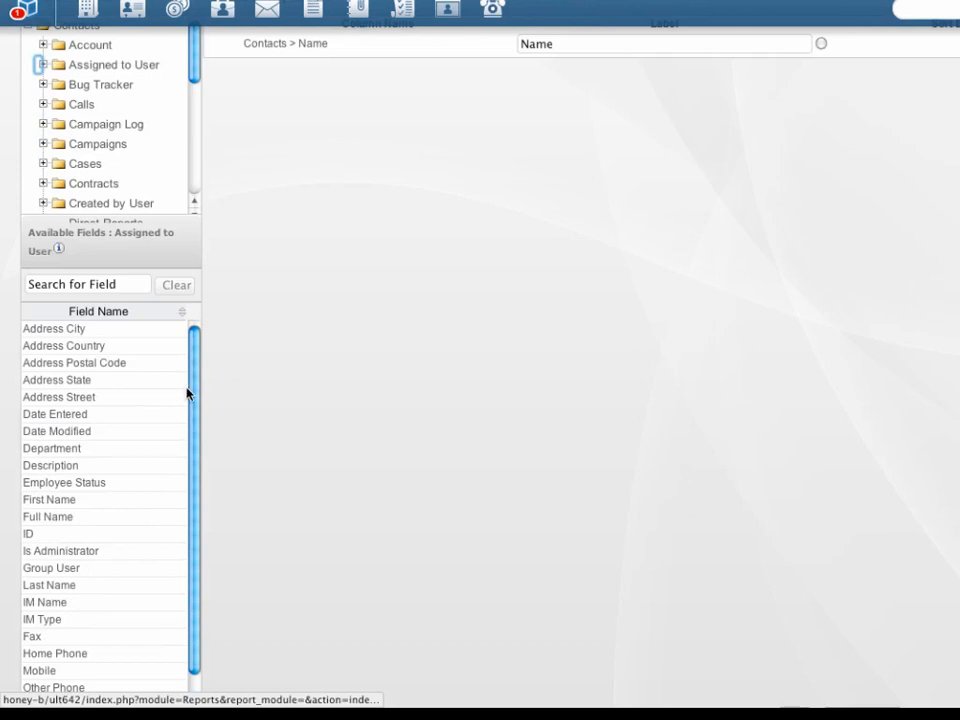
left_click_drag(191, 384, 180, 533)
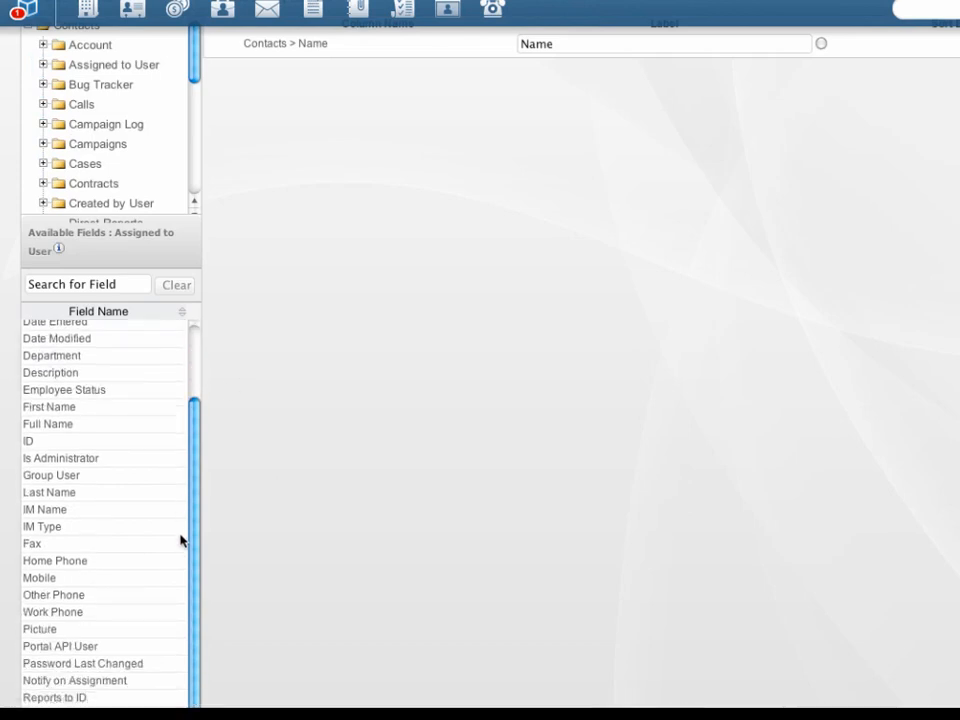
left_click(109, 288)
type("user")
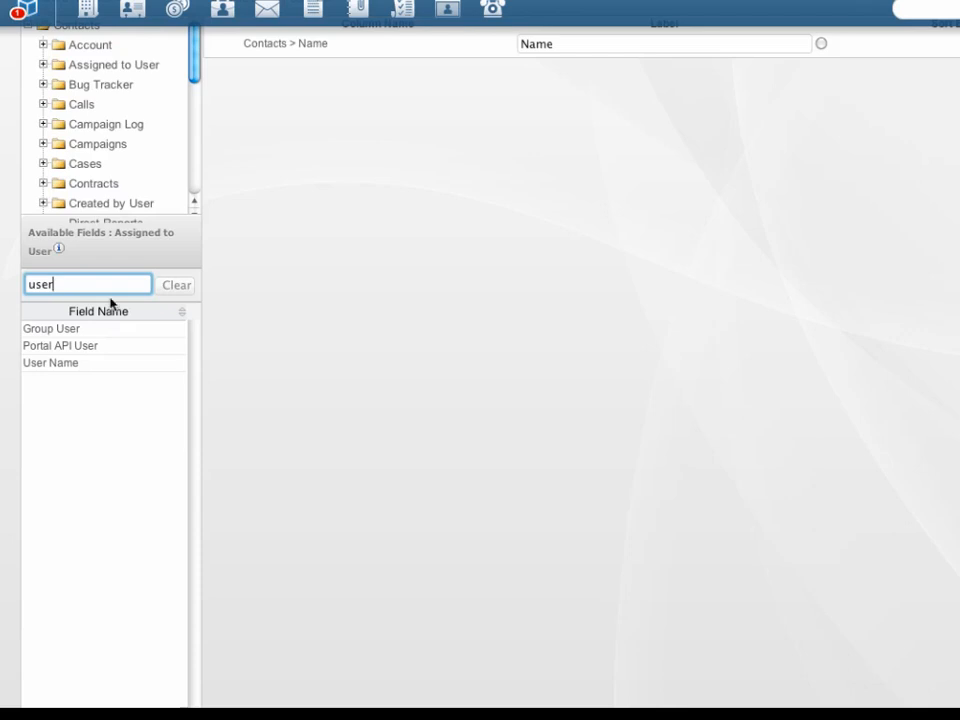
double_click(66, 362)
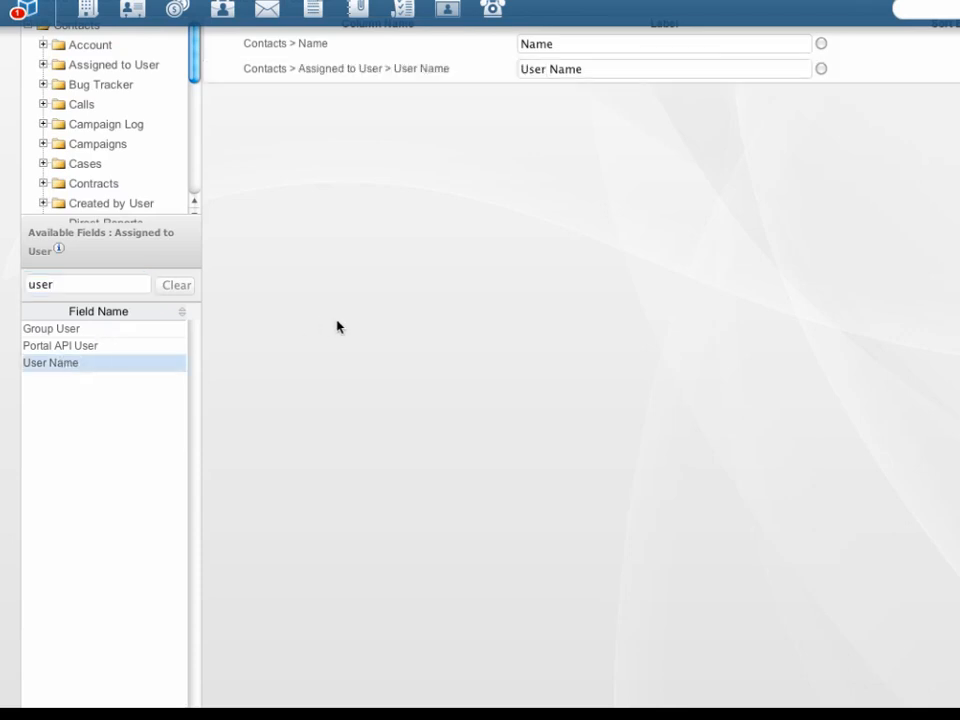
Add the Email Address field from the related Email Address module as a display column.
scroll(336, 326, "up", 3)
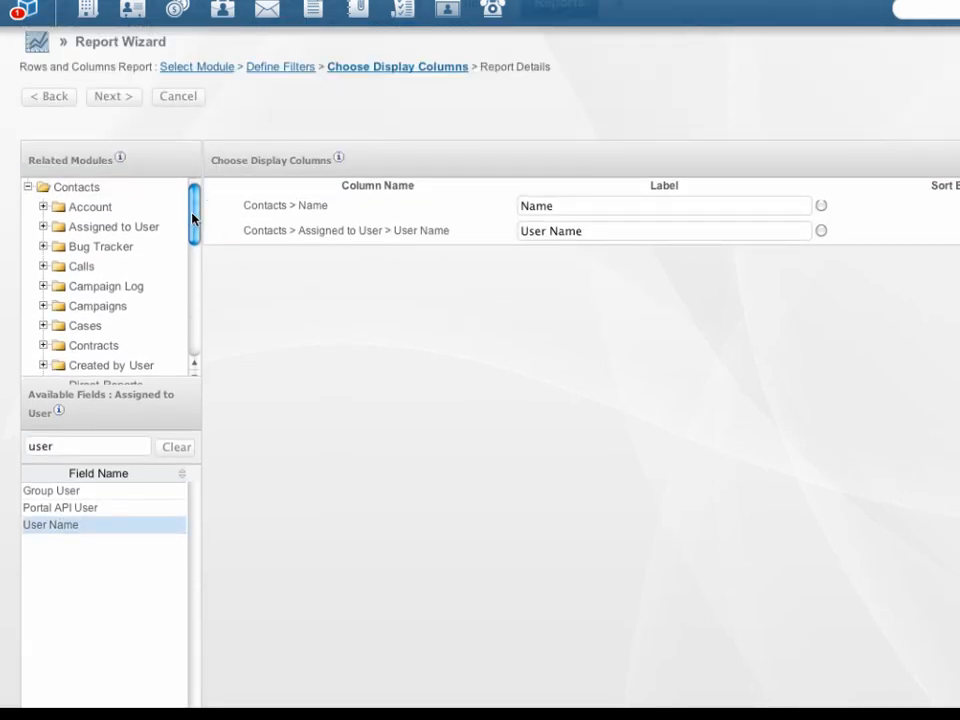
left_click_drag(193, 214, 189, 261)
left_click(128, 282)
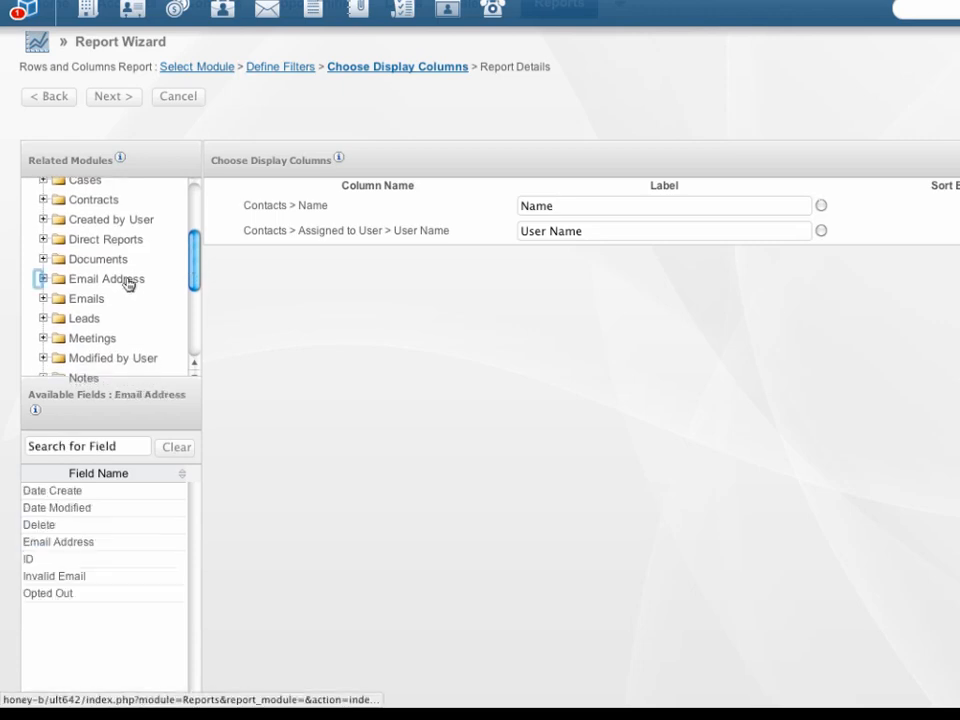
left_click(61, 546)
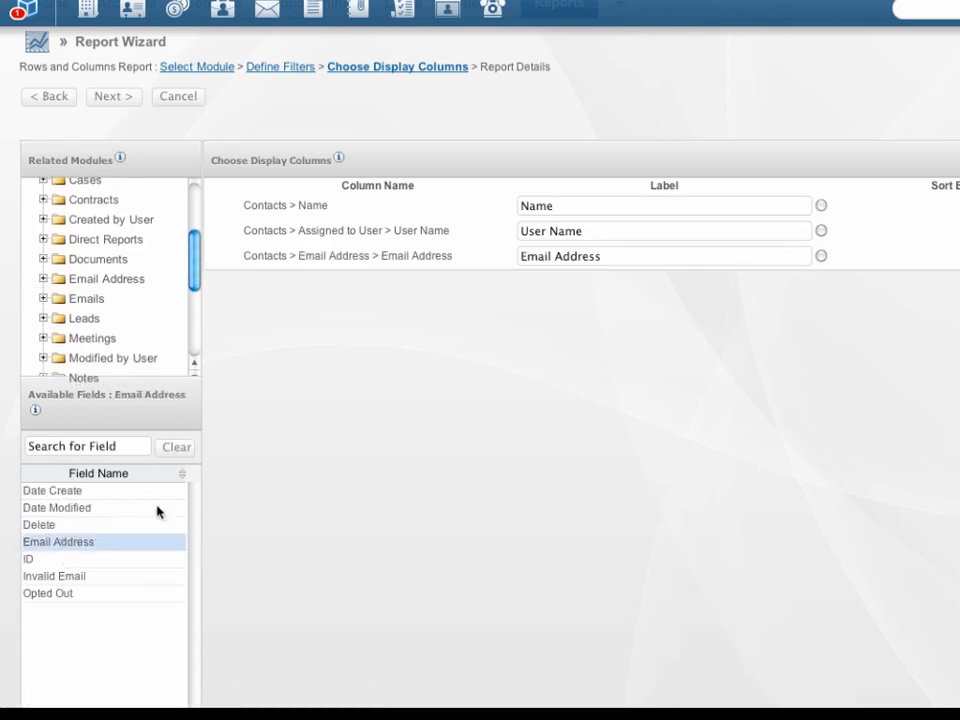
Add the Primary Address City field from Contacts as a display column.
left_click_drag(193, 274, 197, 226)
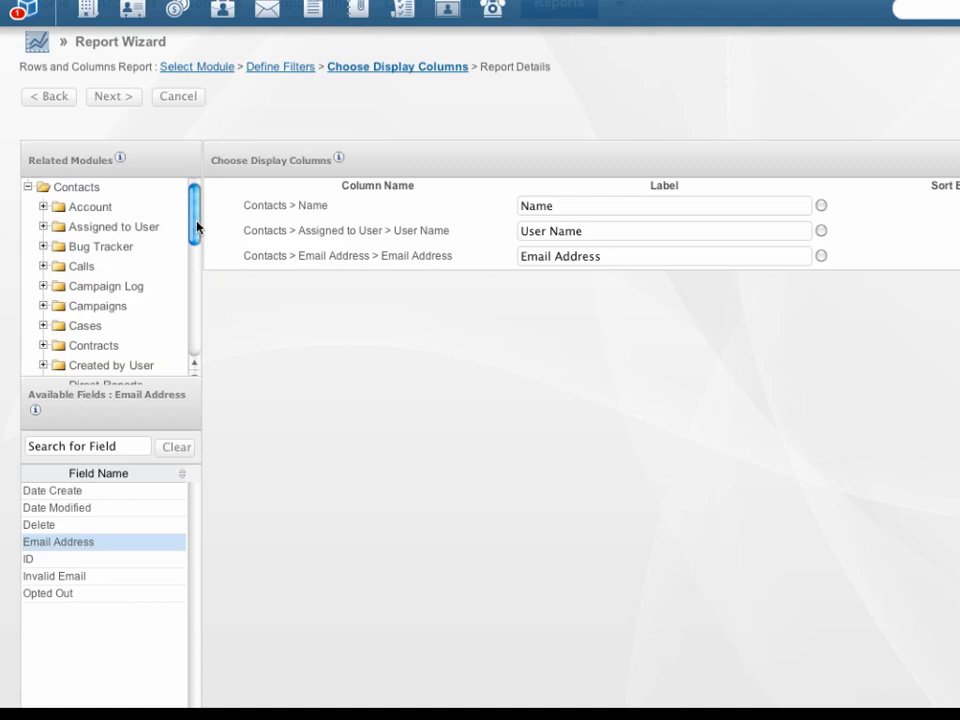
left_click(79, 189)
scroll(214, 427, "down", 2)
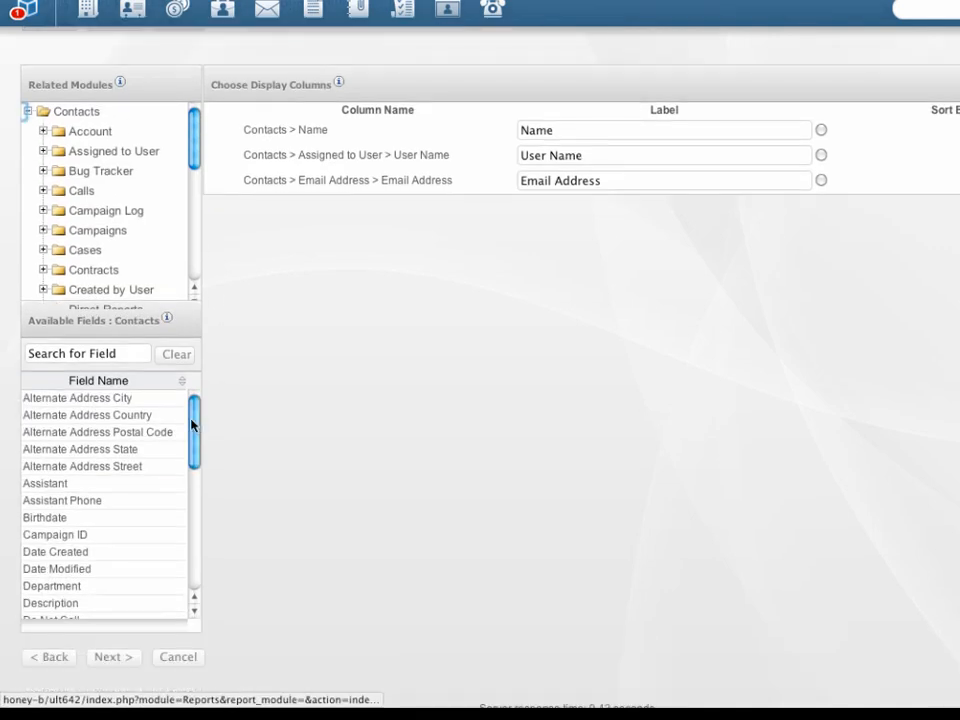
left_click_drag(191, 424, 195, 540)
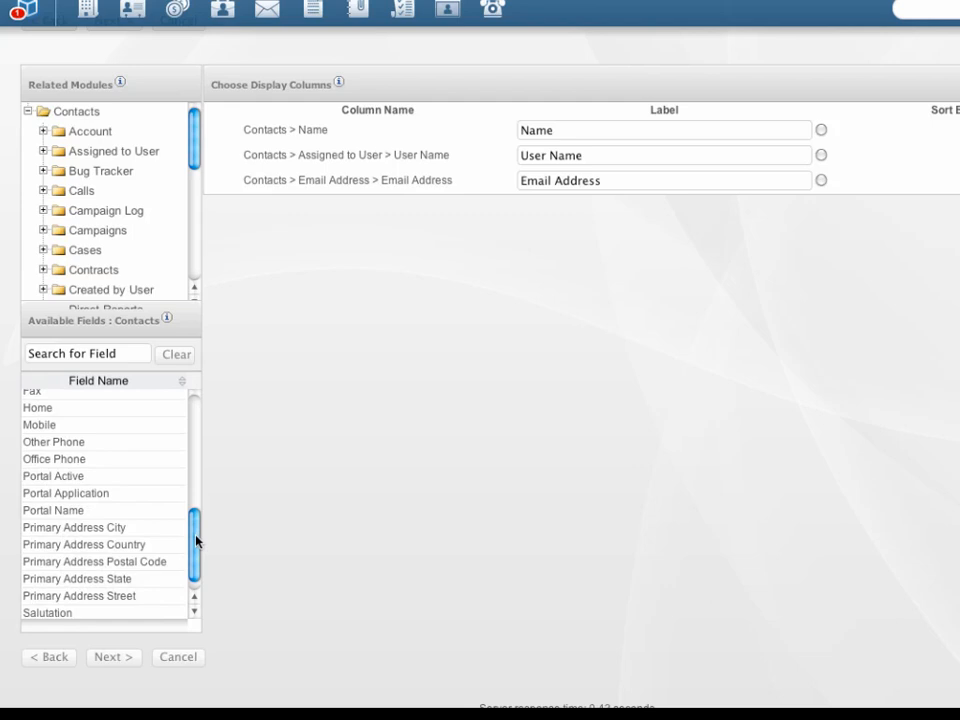
left_click(107, 527)
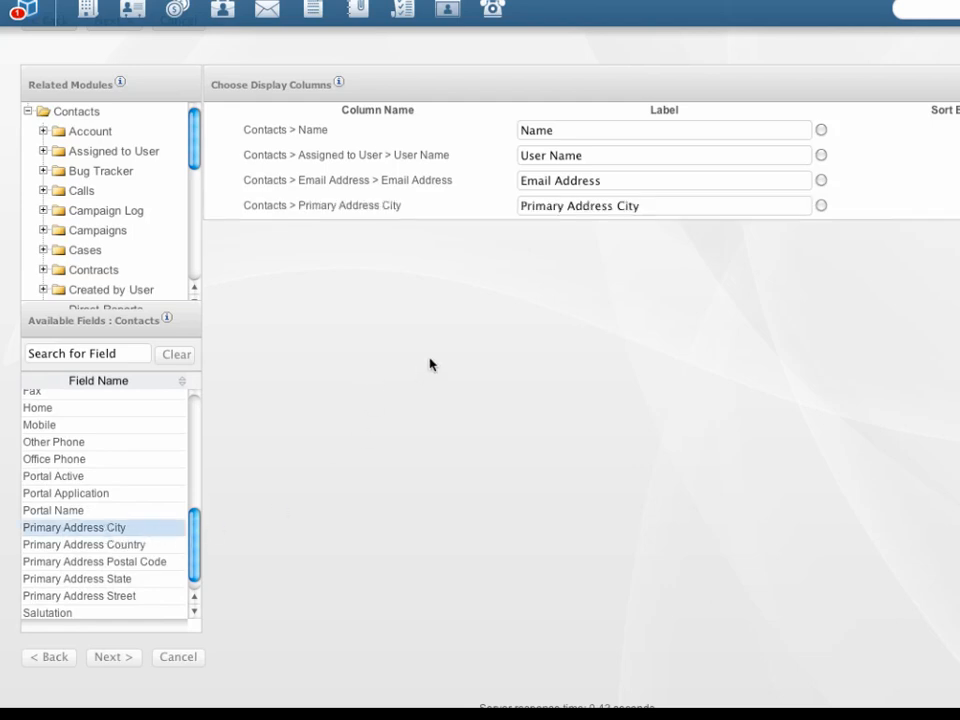
Change the label of the Contacts > Name display column to "Contact Name".
scroll(430, 364, "up", 3)
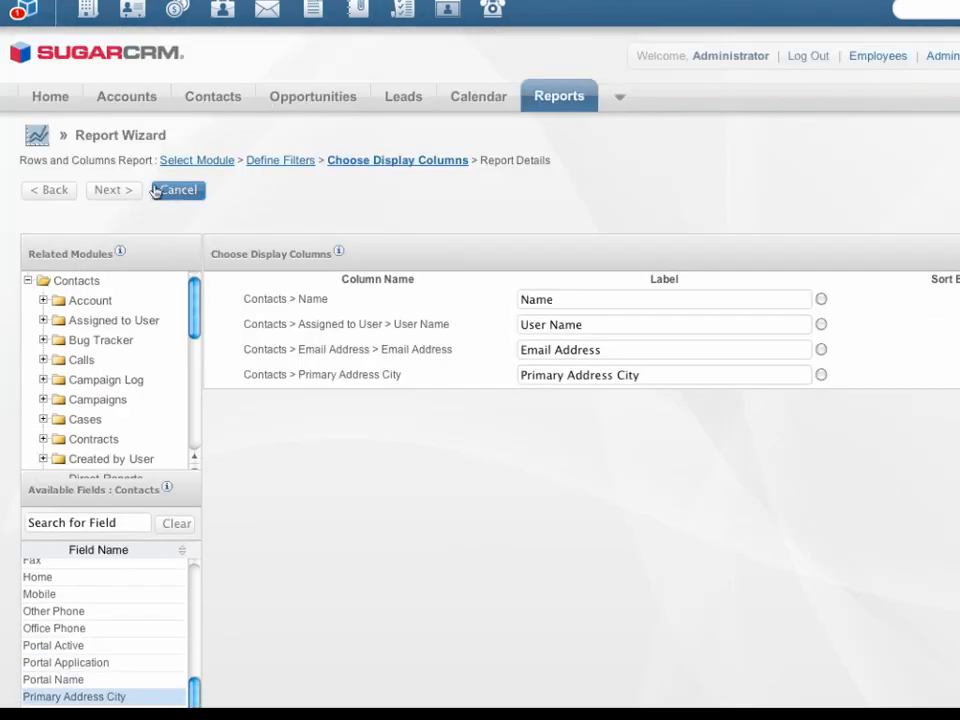
double_click(562, 301)
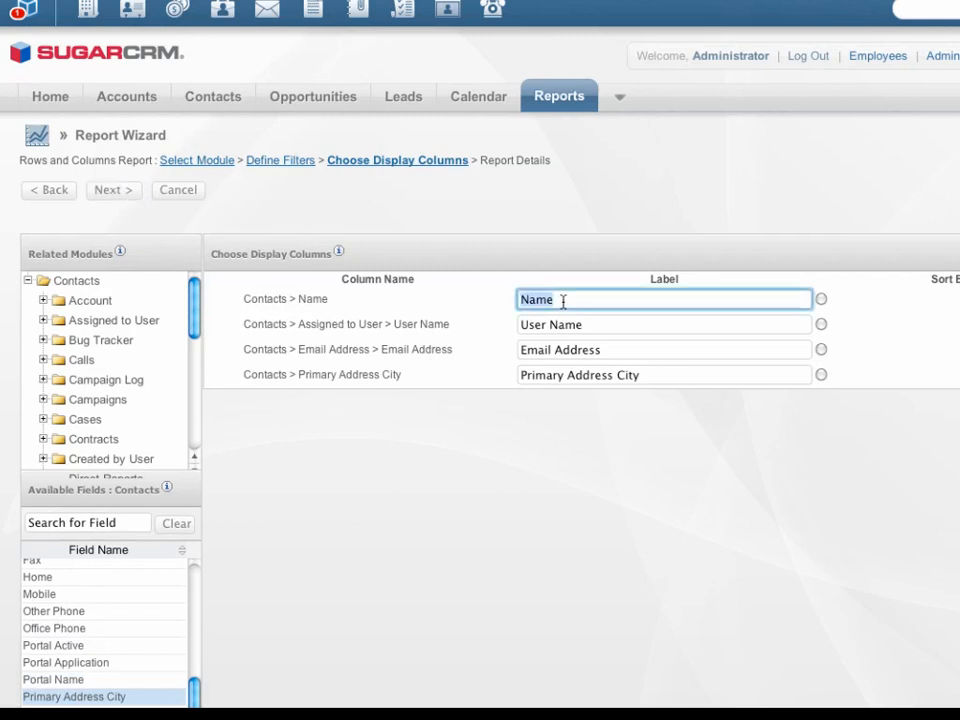
type("Contact Name")
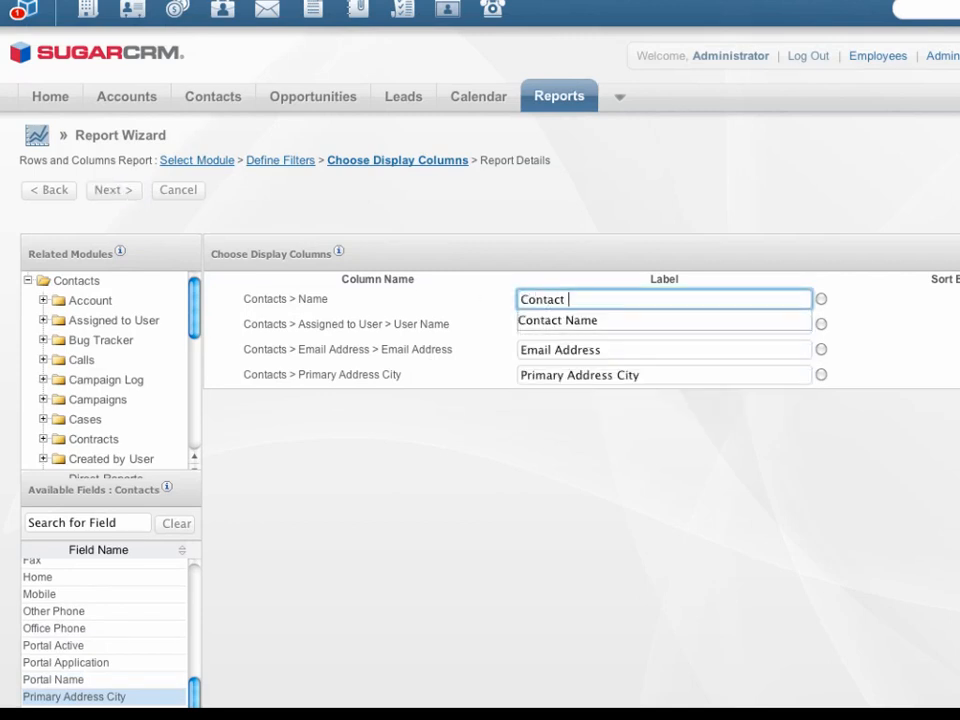
left_click(550, 271)
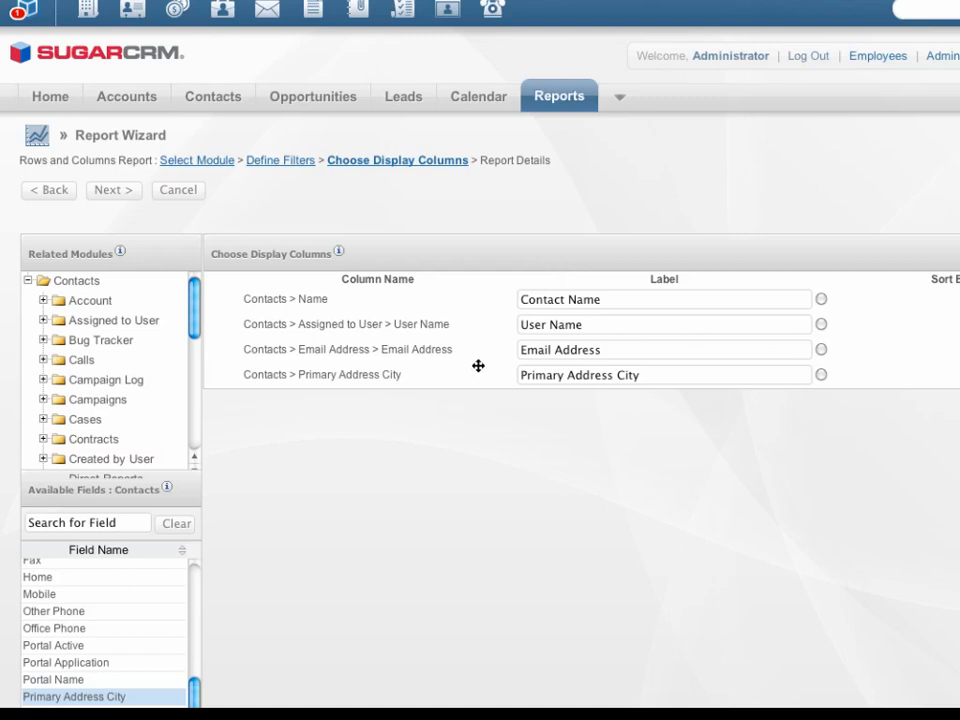
Reorder the display columns so Primary Address City directly follows Name, and sort the report by User Name in ascending order.
left_click_drag(456, 373, 461, 330)
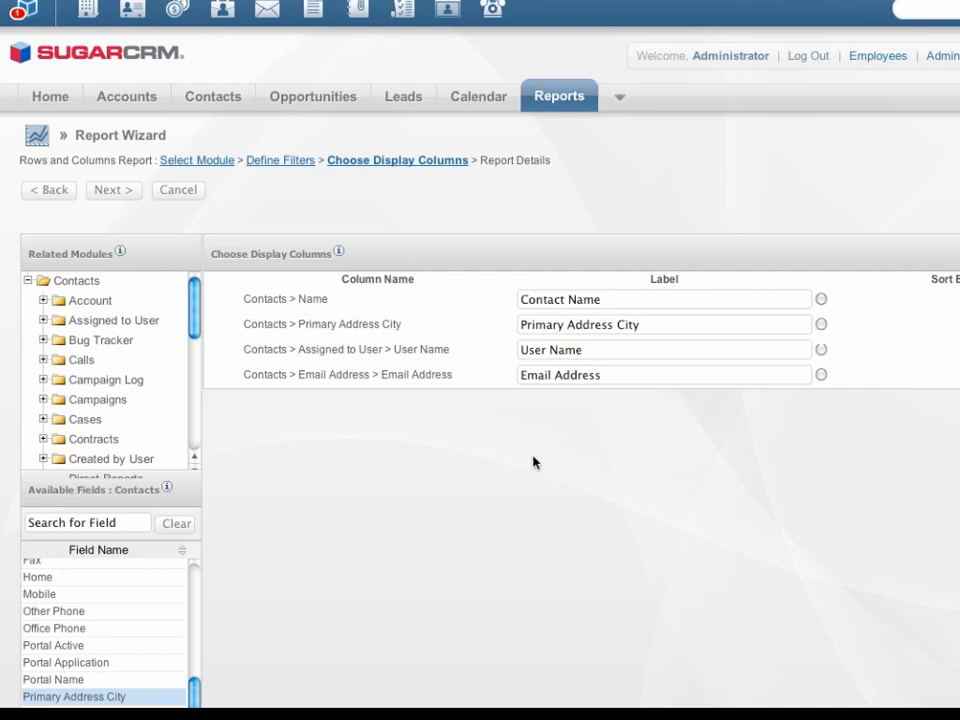
left_click(821, 351)
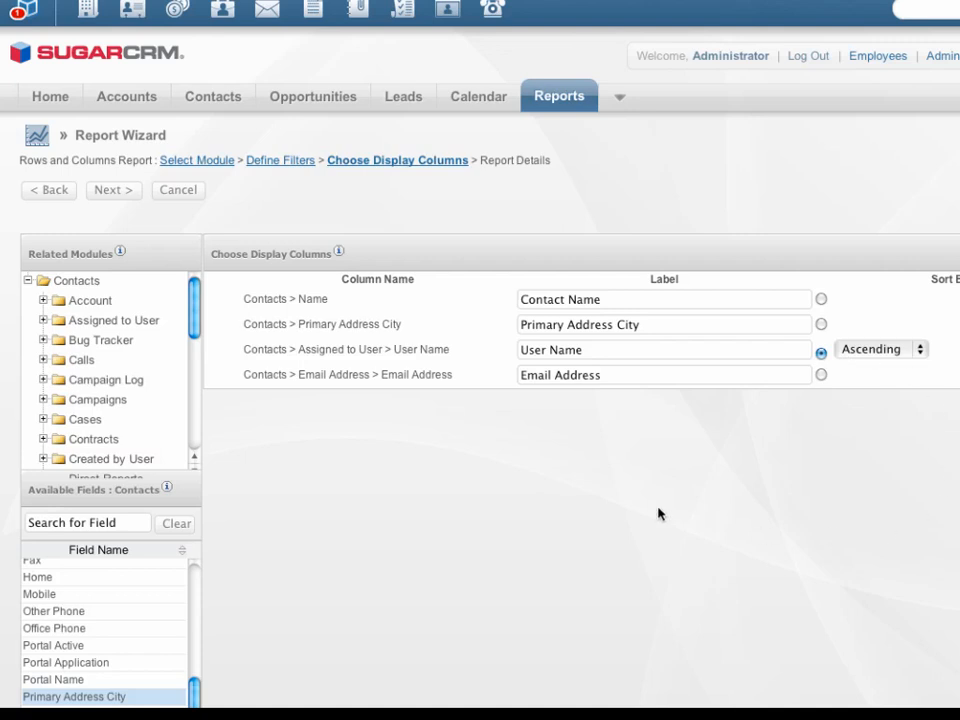
left_click(124, 190)
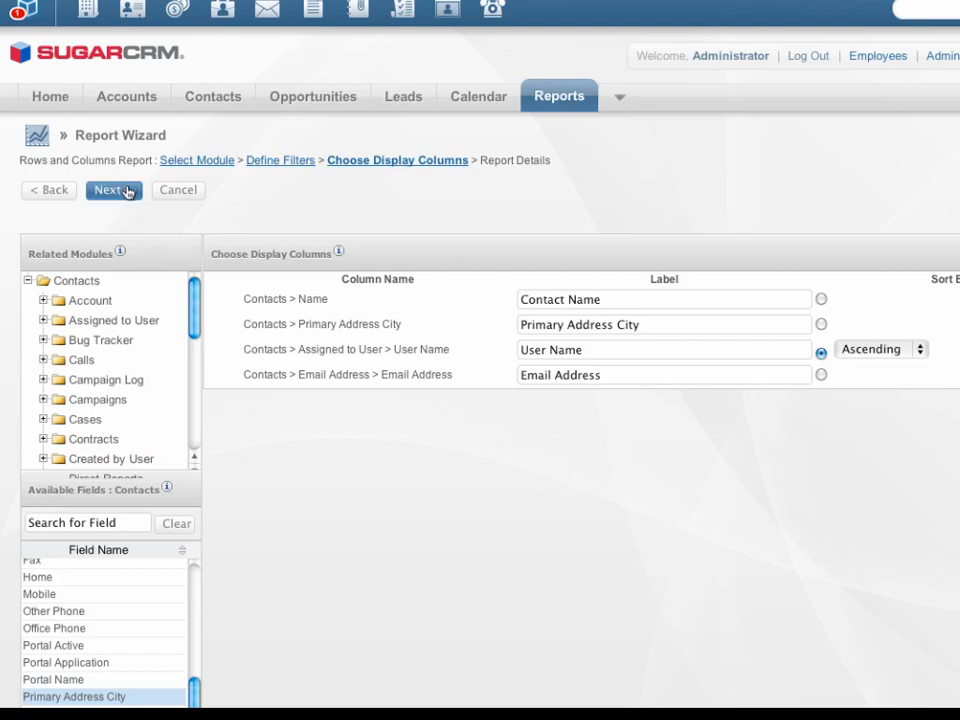
Name the report "Contact in NY", keeping the default assigned user and Global team.
left_click(482, 246)
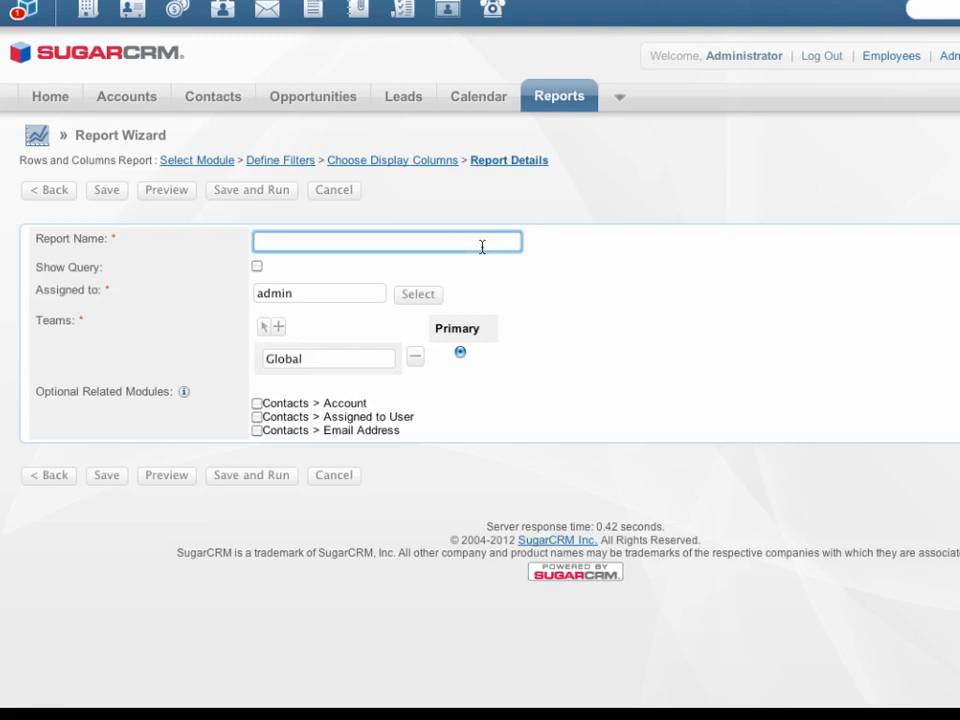
type("Contact ")
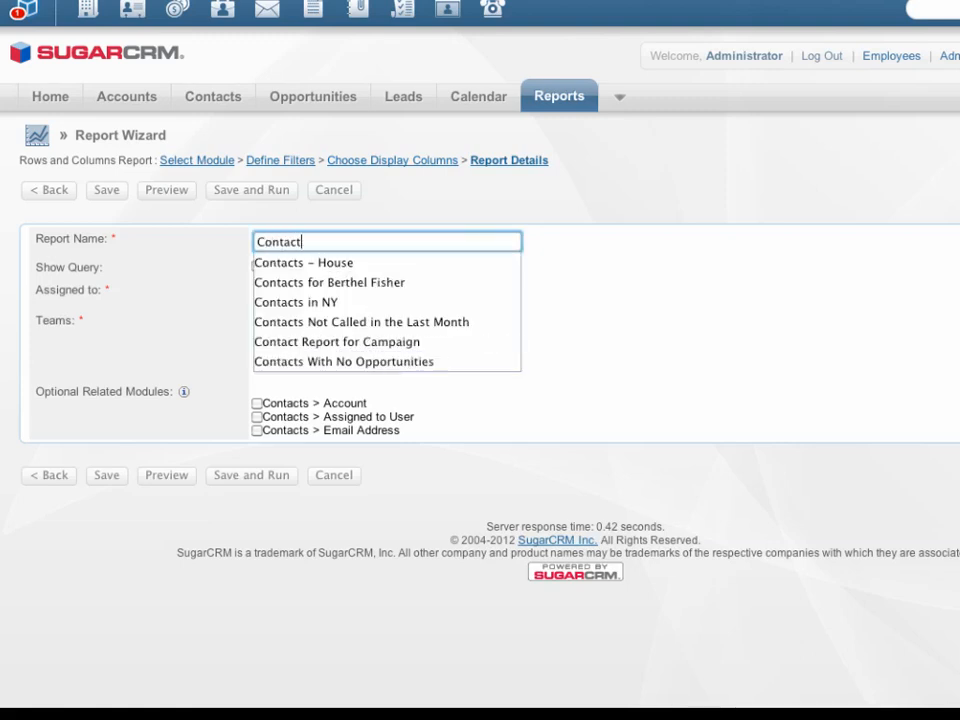
type("in NY")
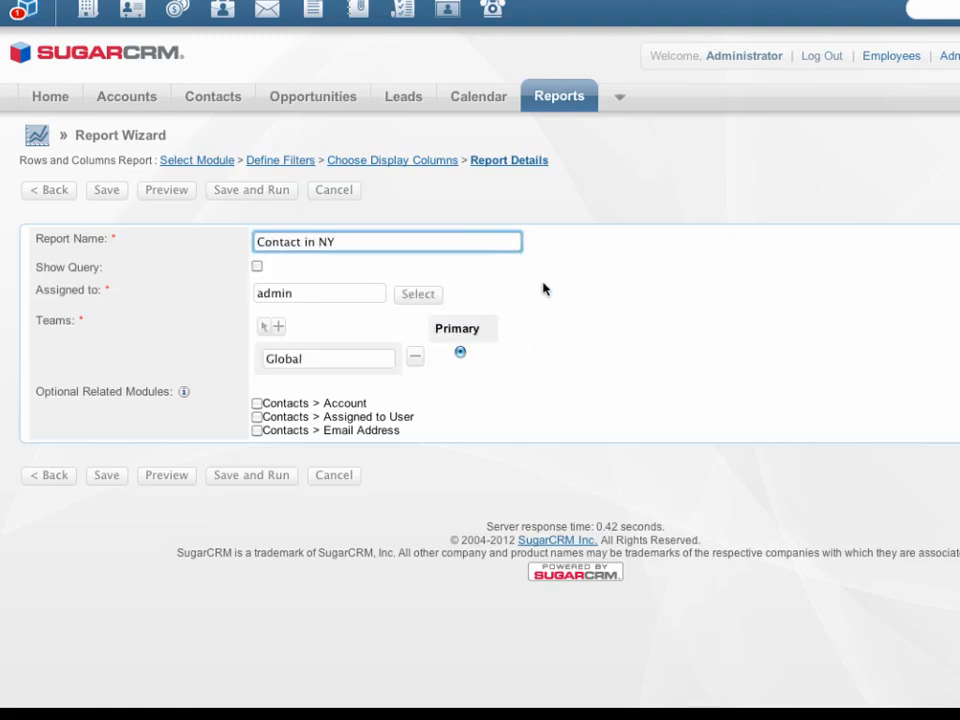
left_click(542, 289)
left_click(318, 295)
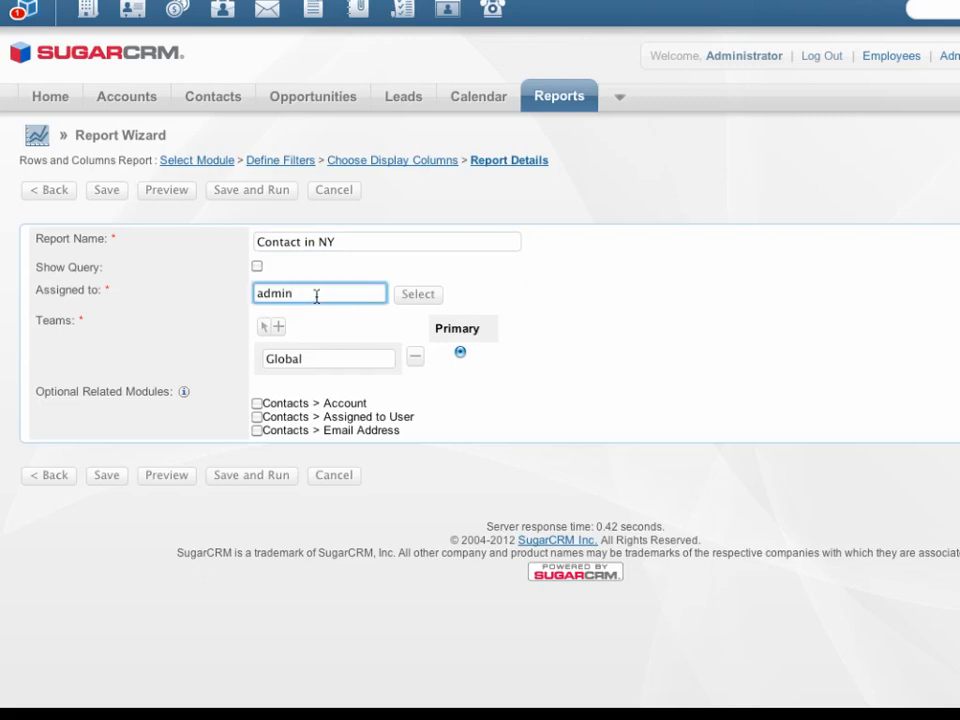
left_click(311, 359)
left_click(212, 363)
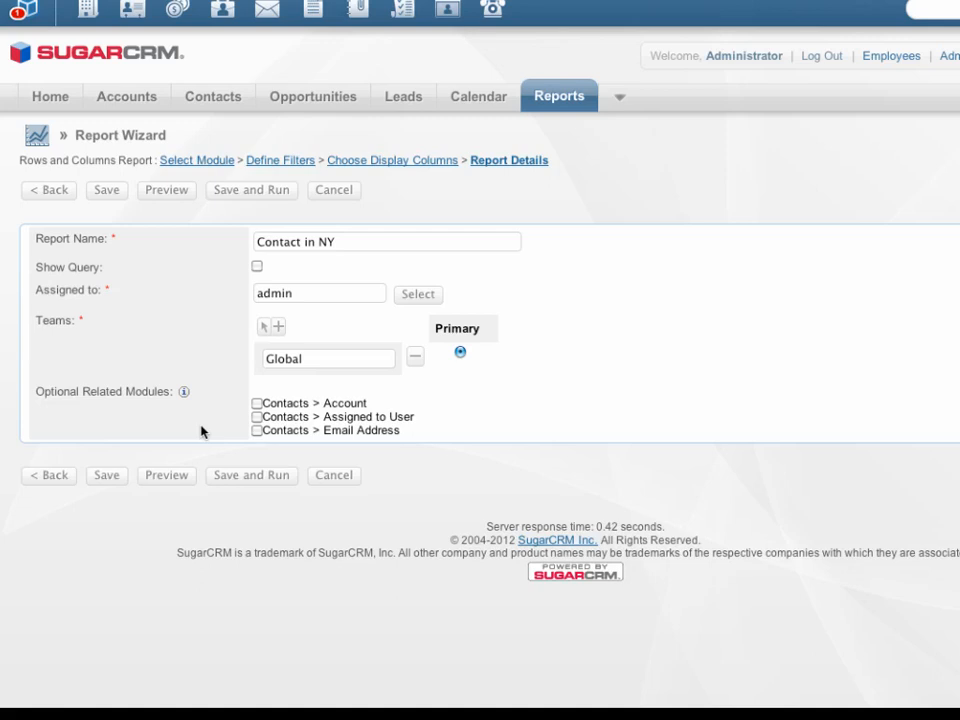
Mark Account, Assigned to User and Email Address as optional related modules, and save and run the report.
left_click(257, 404)
left_click(257, 431)
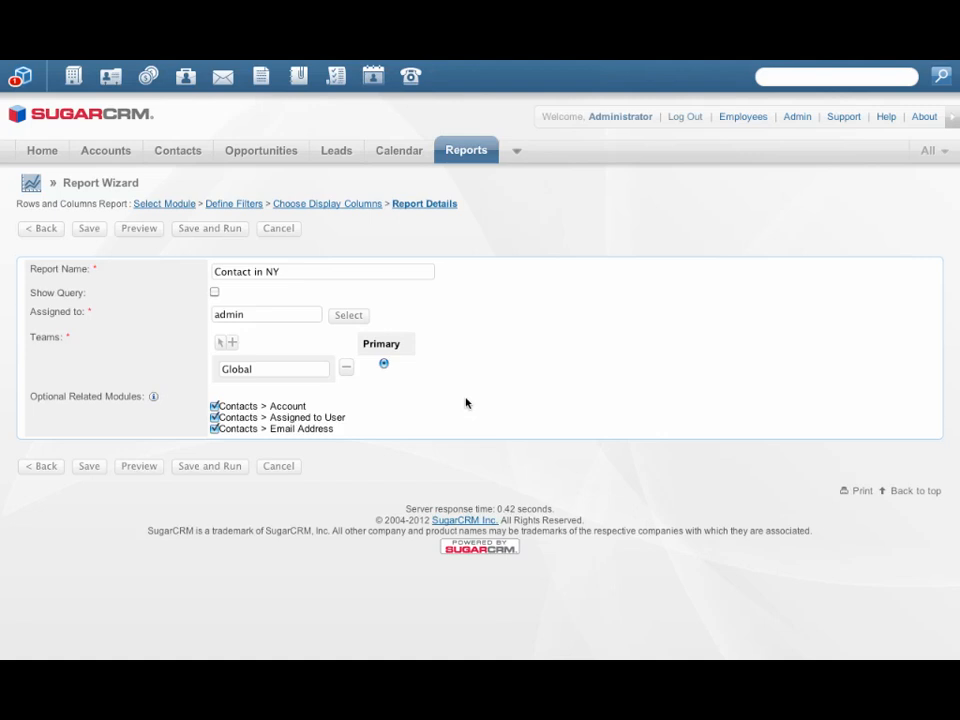
left_click(208, 466)
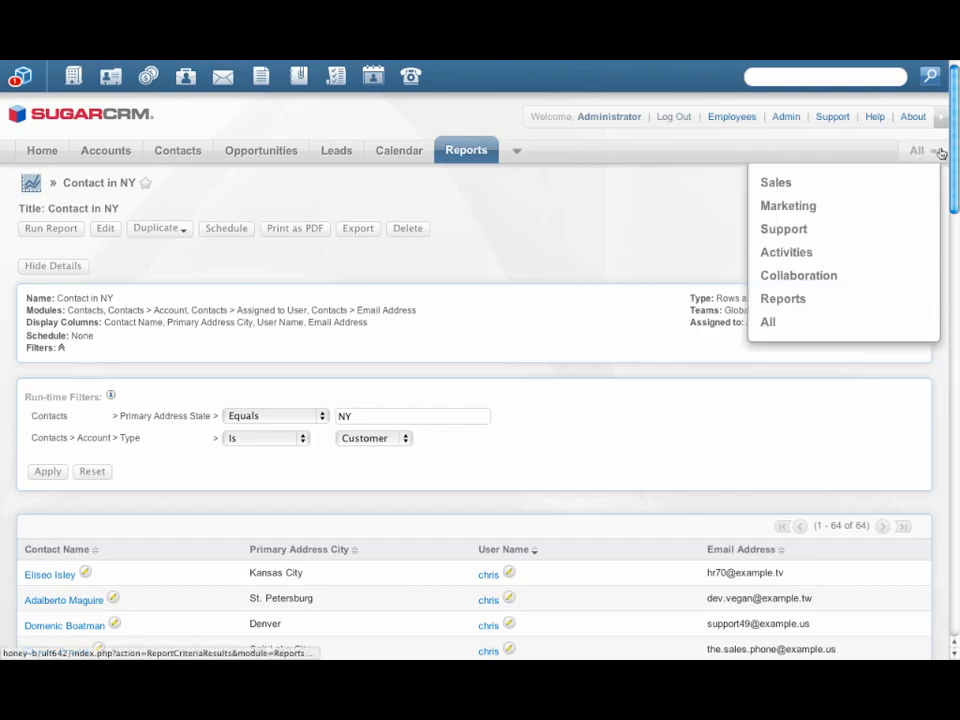
Review the report results, then replace the last two digits of the first listed contact's office phone and save the record.
left_click_drag(954, 153, 953, 585)
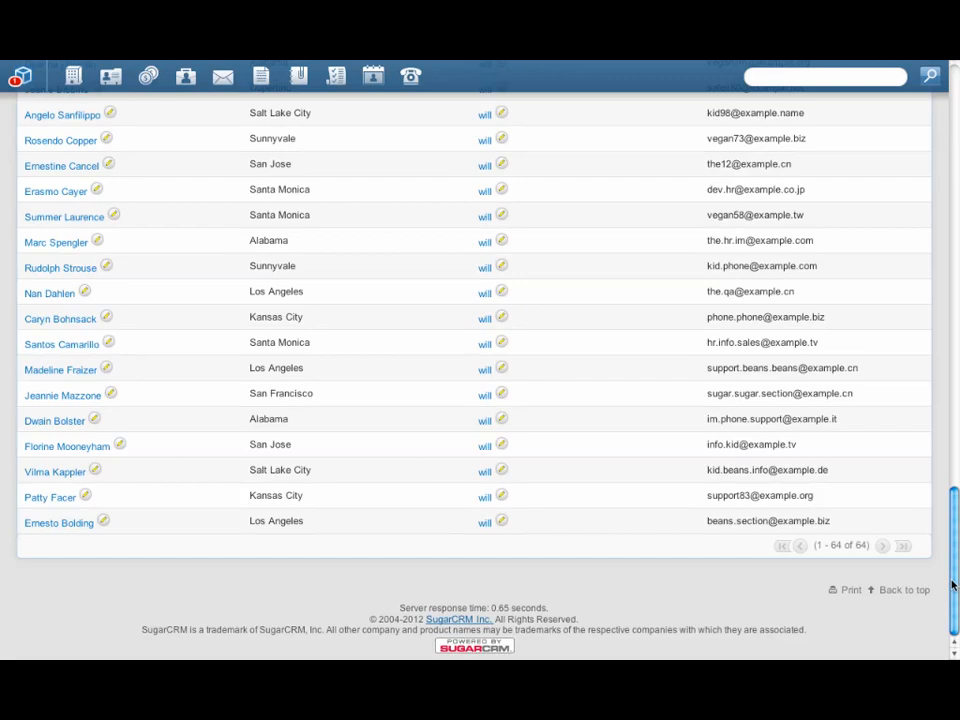
left_click_drag(953, 585, 949, 175)
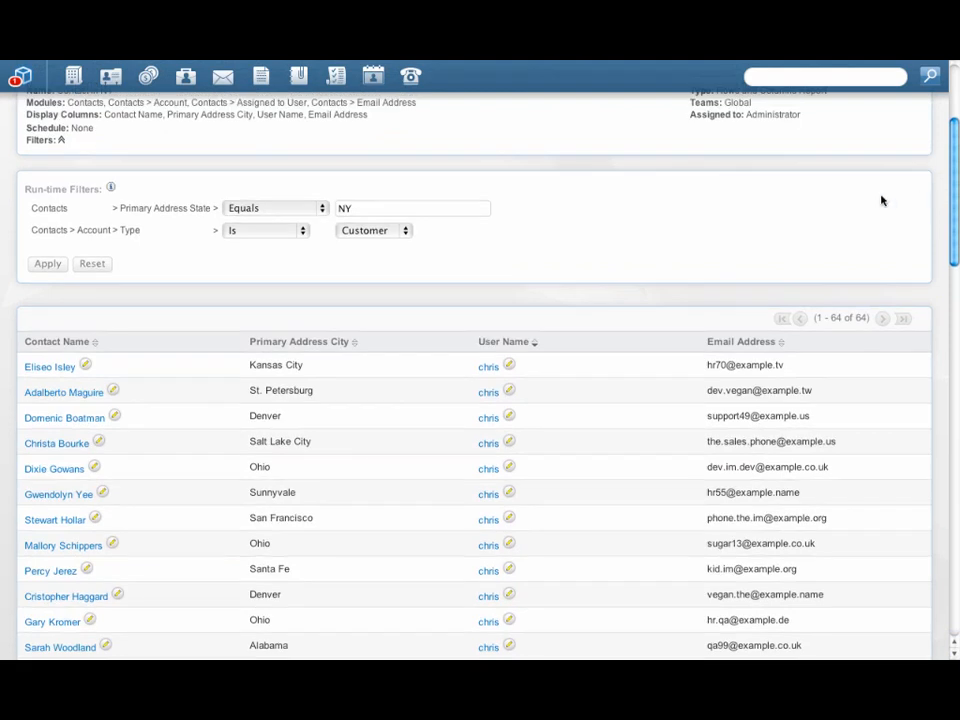
left_click(88, 365)
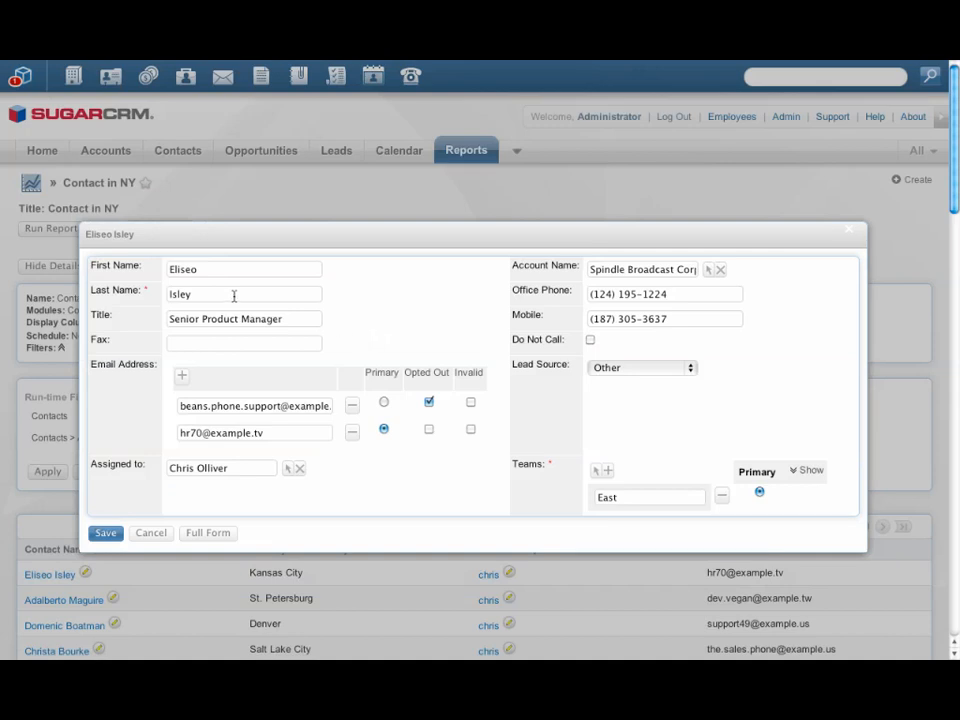
left_click(681, 294)
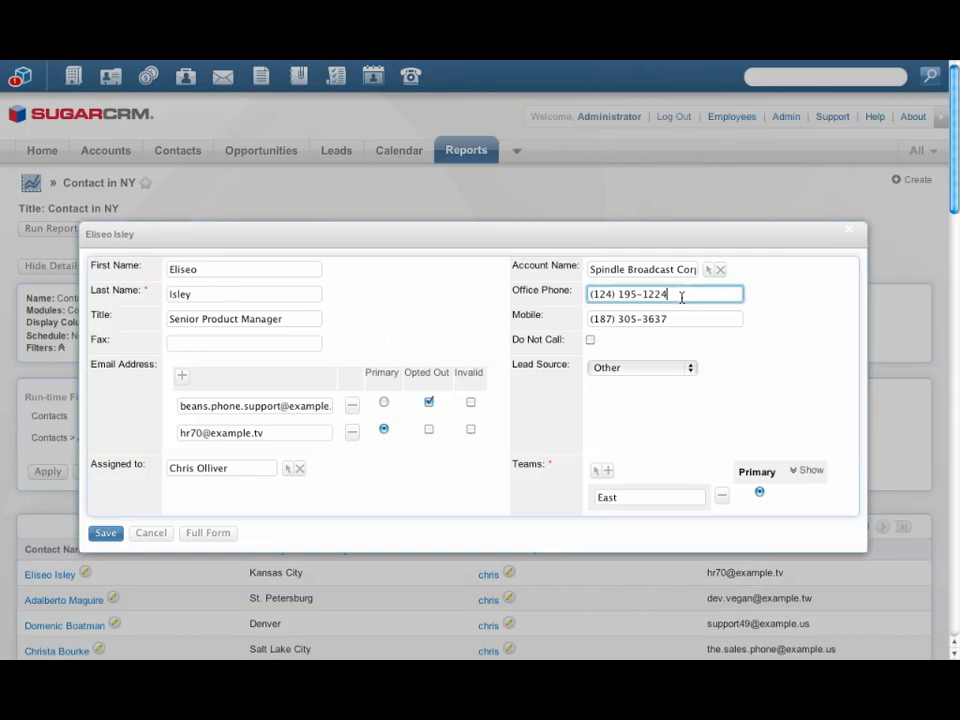
key("BackSpace")
key("BackSpace")
type("35")
left_click(106, 533)
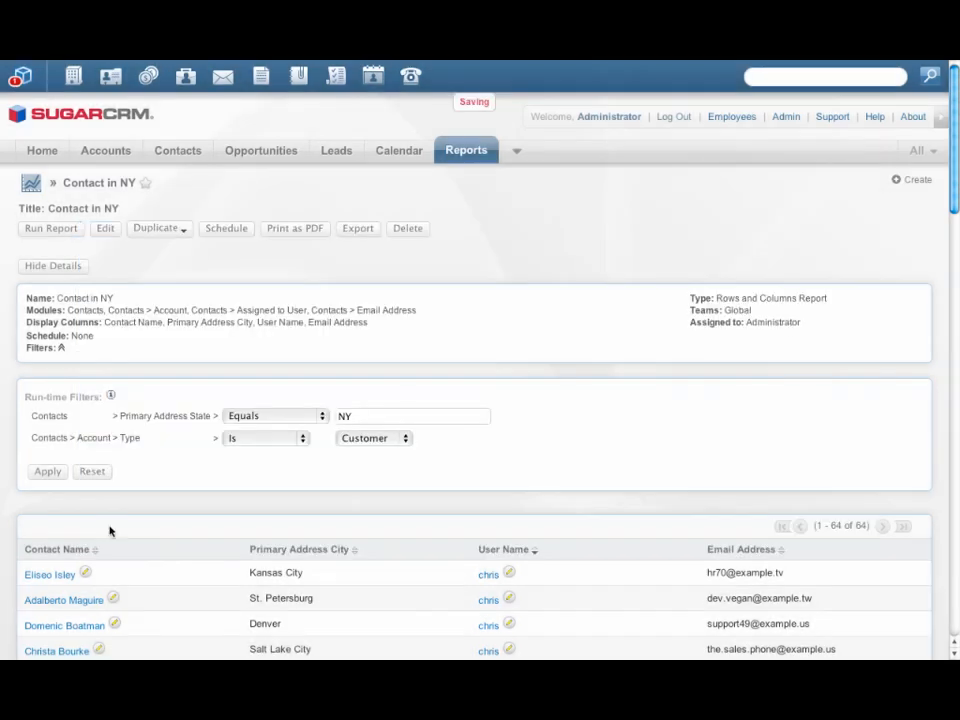
scroll(505, 408, "down", 1)
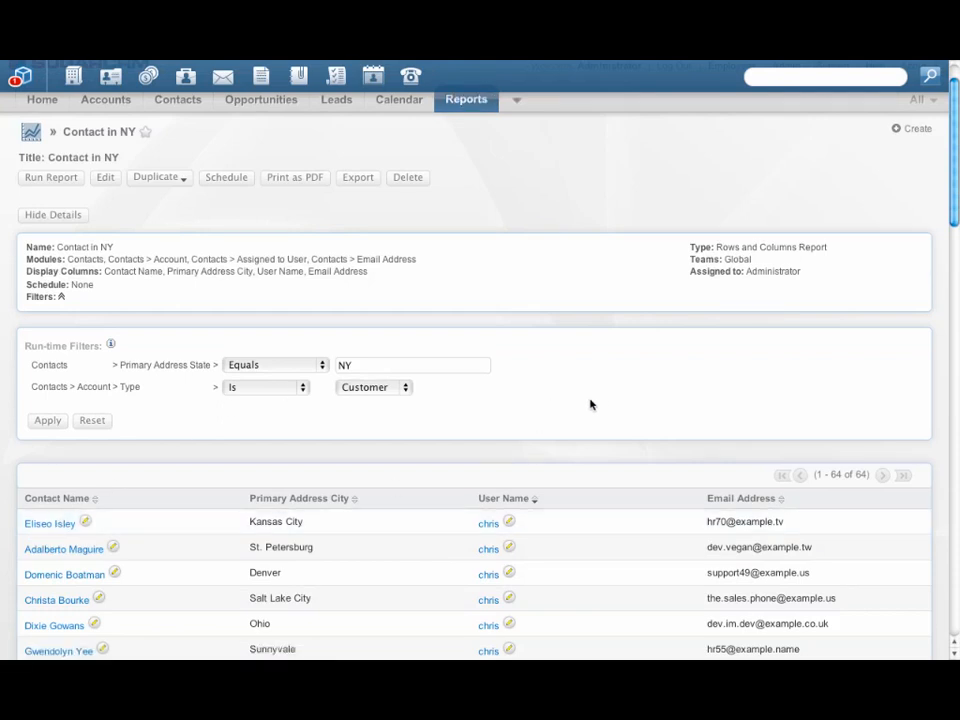
scroll(591, 403, "up", 1)
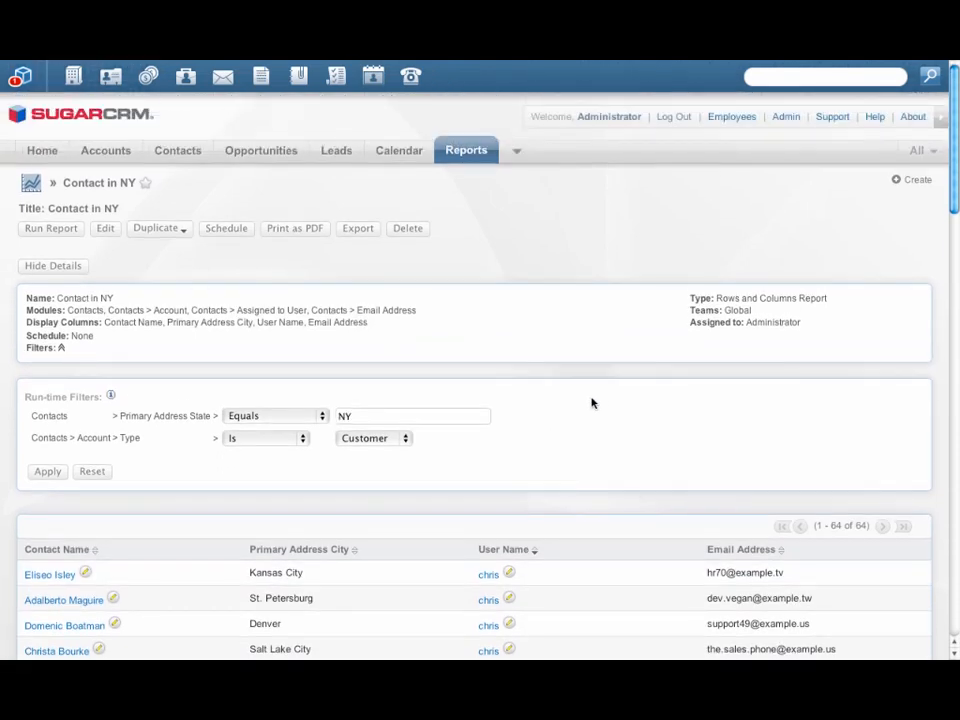
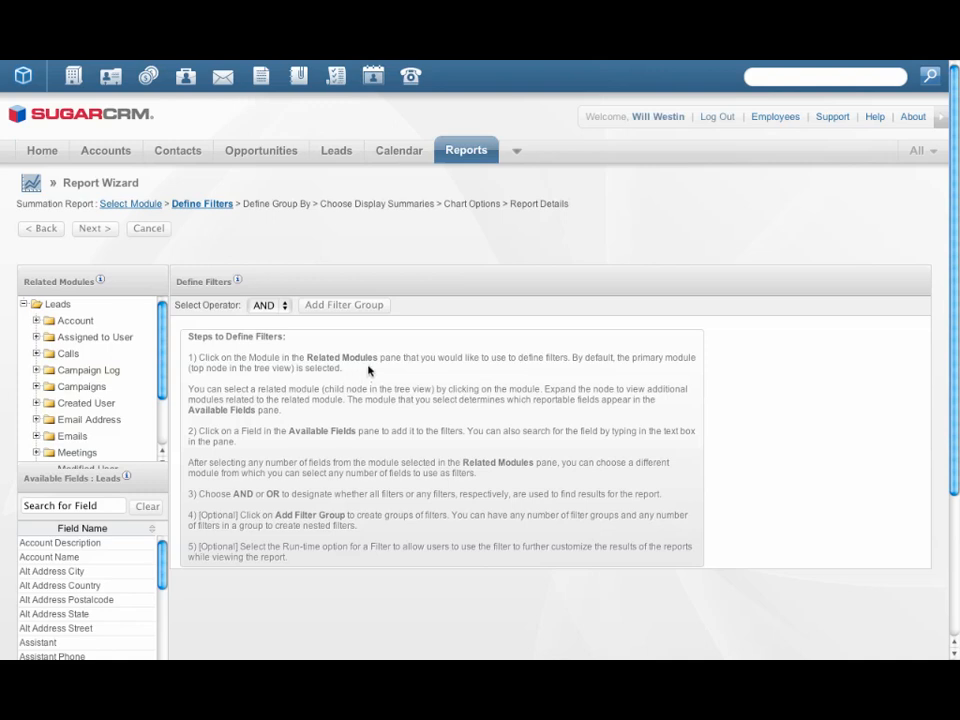
Skip the filters of the Leads summation report and group it by User Name from Assigned to User, searching the fields for "user".
left_click(94, 229)
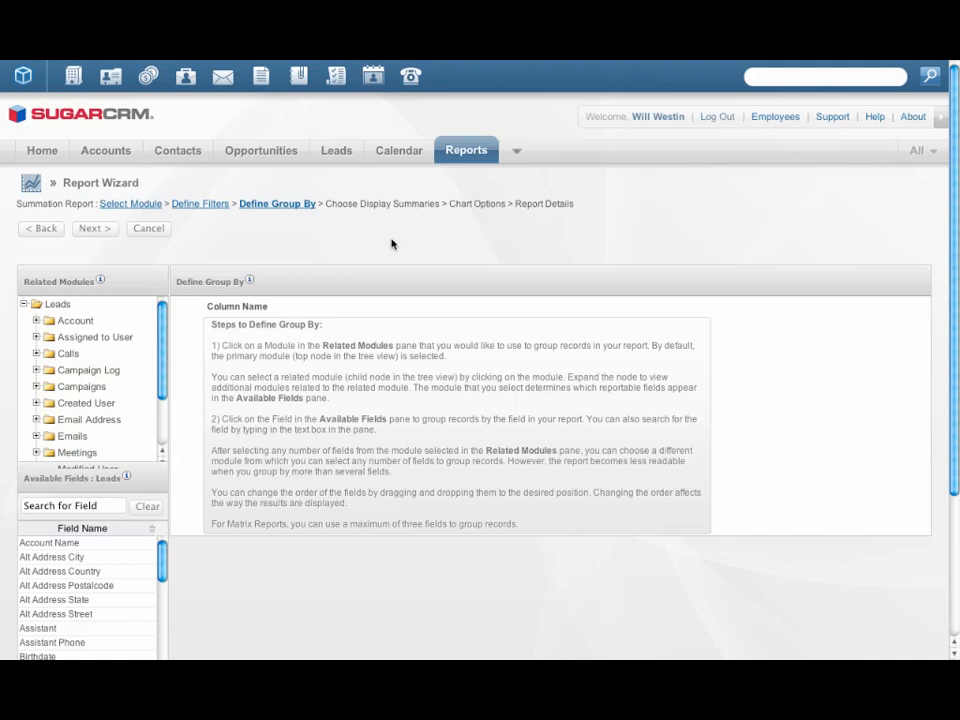
scroll(391, 244, "down", 2)
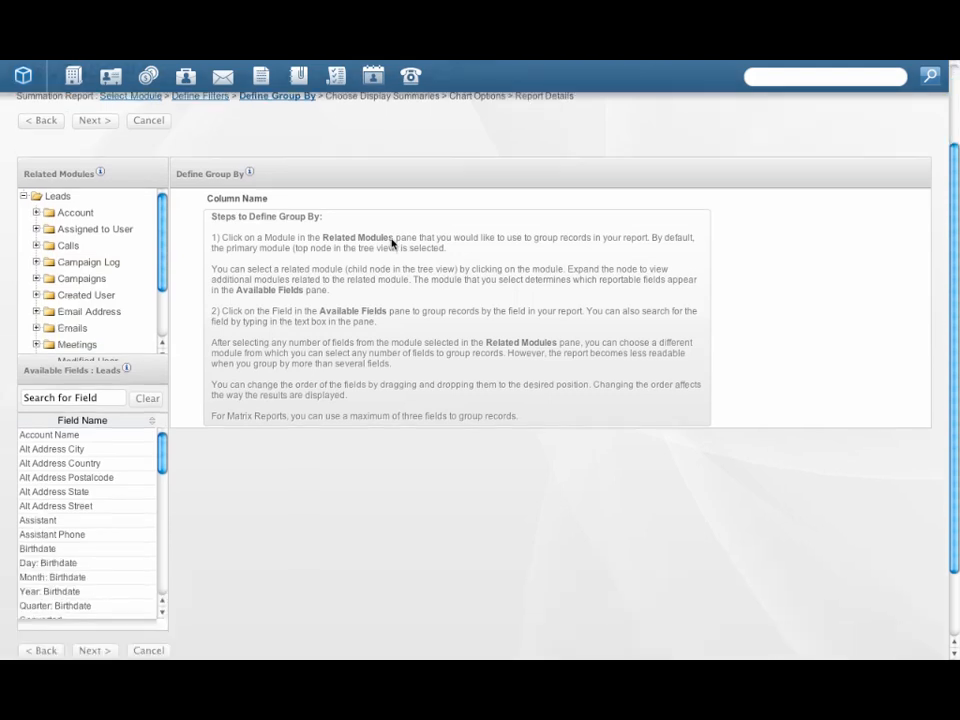
left_click(110, 229)
left_click(105, 411)
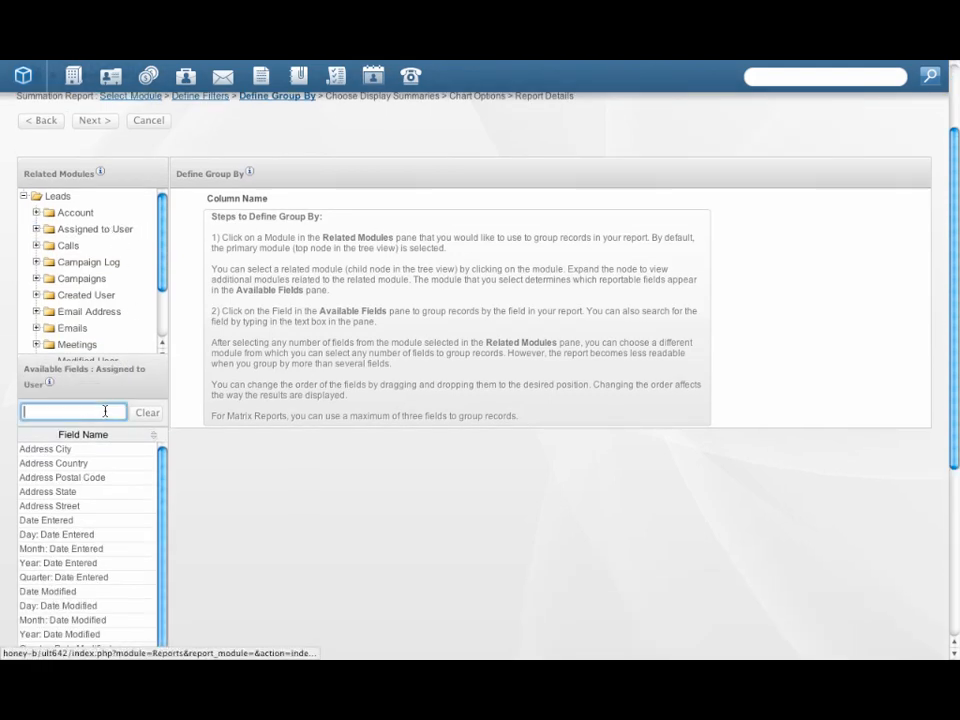
type("user")
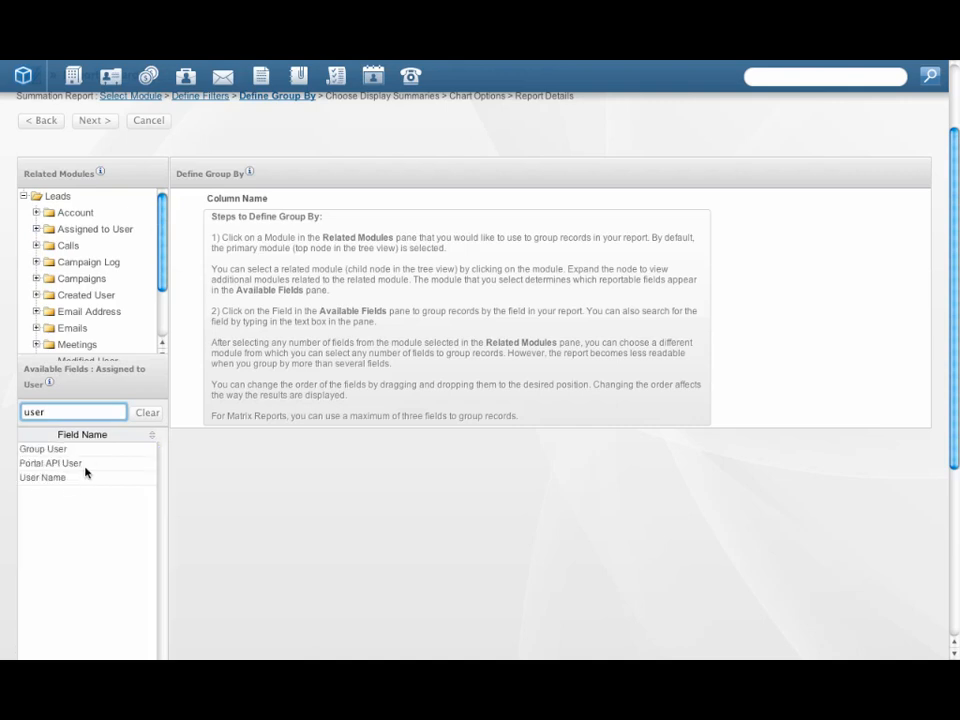
left_click(61, 478)
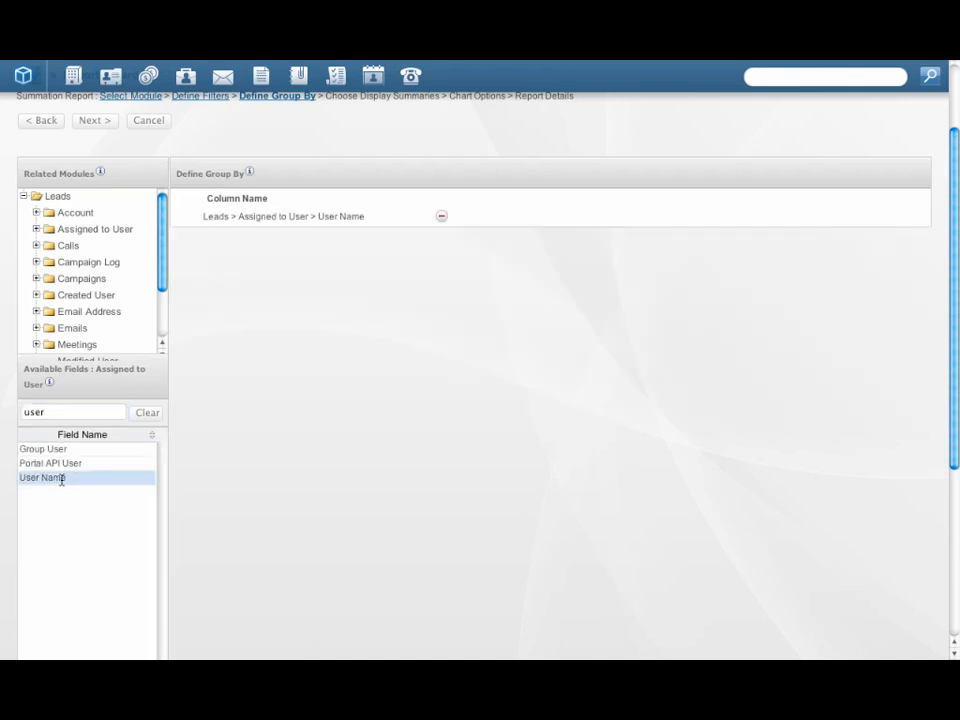
Add Lead Source from Leads as the second group-by field and continue to the display summaries.
left_click(60, 197)
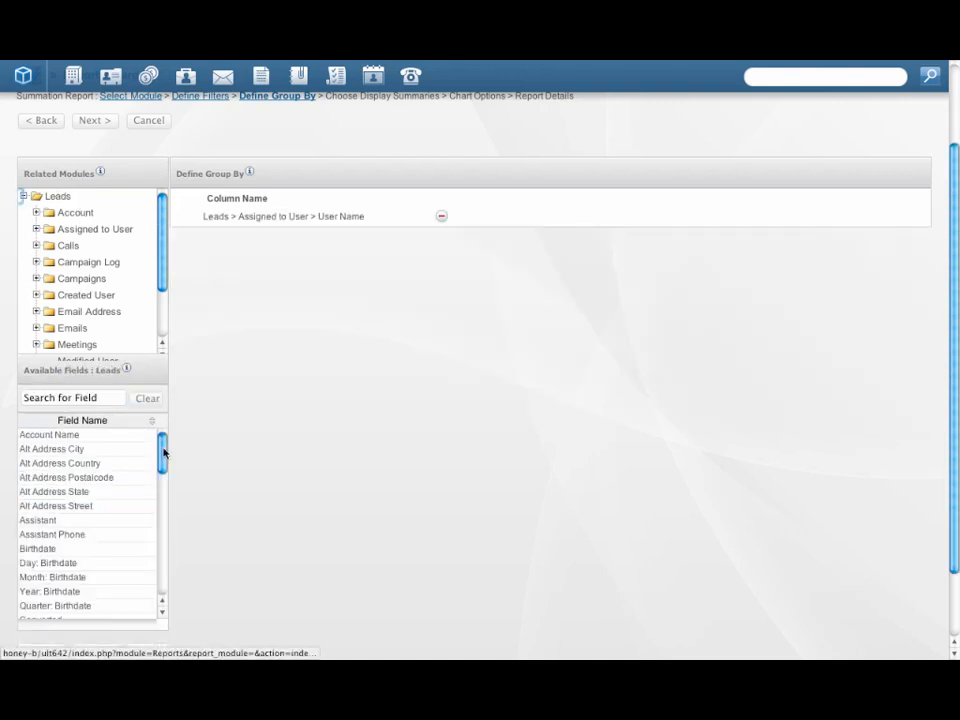
left_click_drag(161, 452, 161, 529)
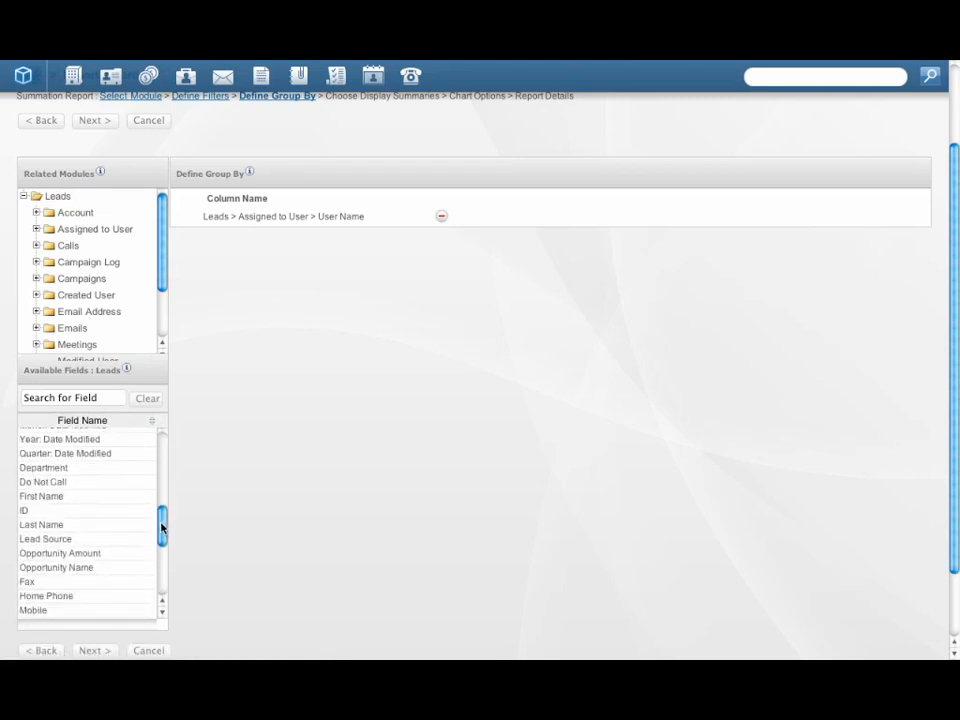
left_click(63, 538)
scroll(310, 468, "up", 3)
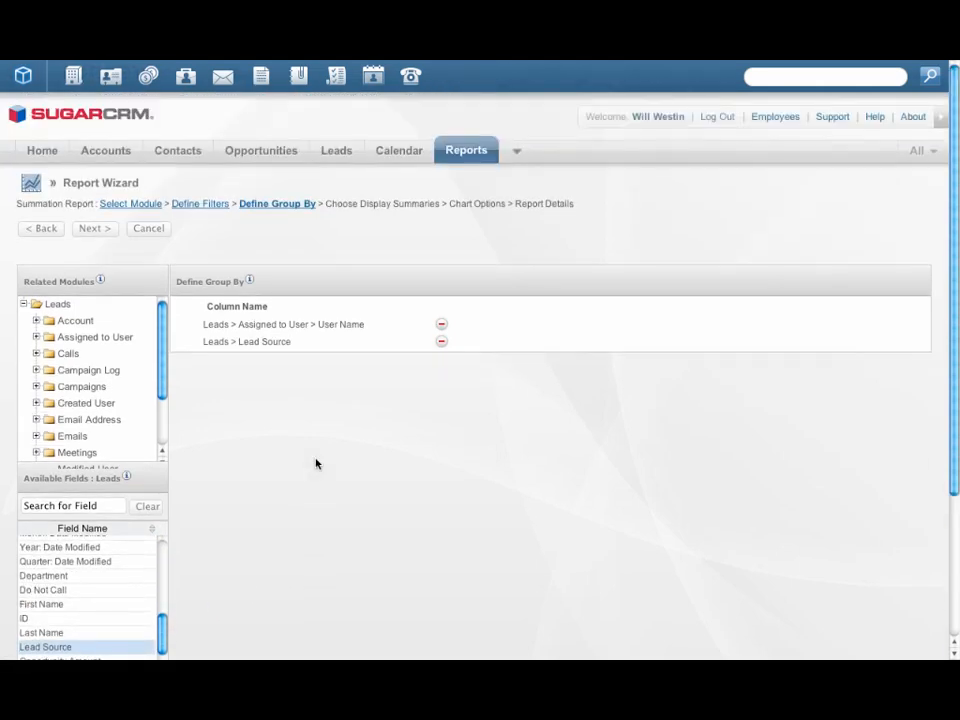
left_click(92, 229)
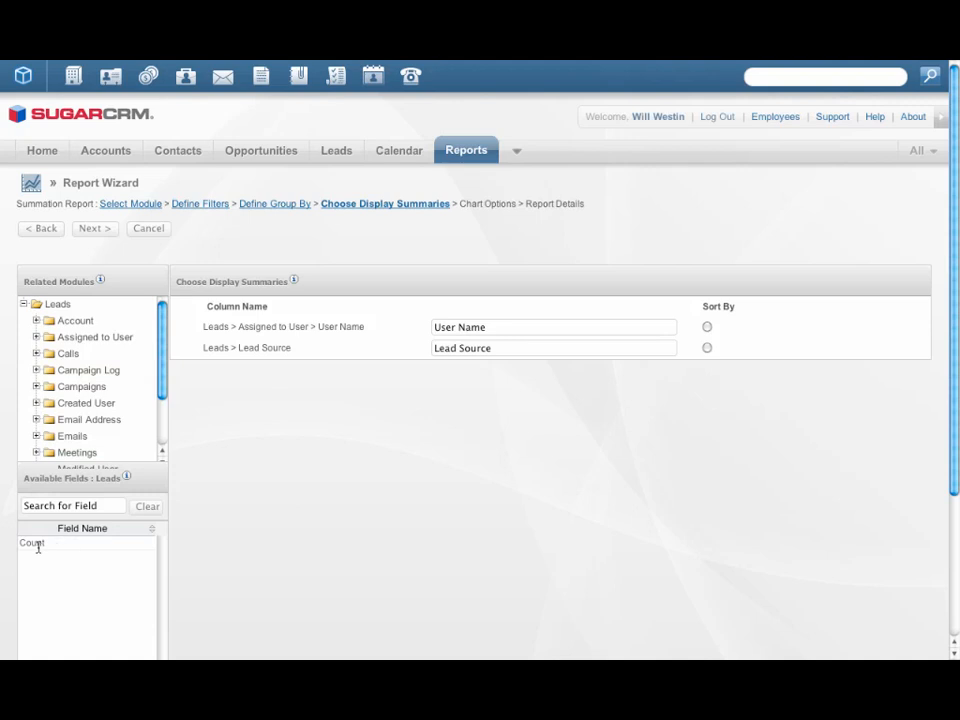
Add the Leads Count field as a display summary and set the report's chart type to Vertical Bar.
left_click(32, 543)
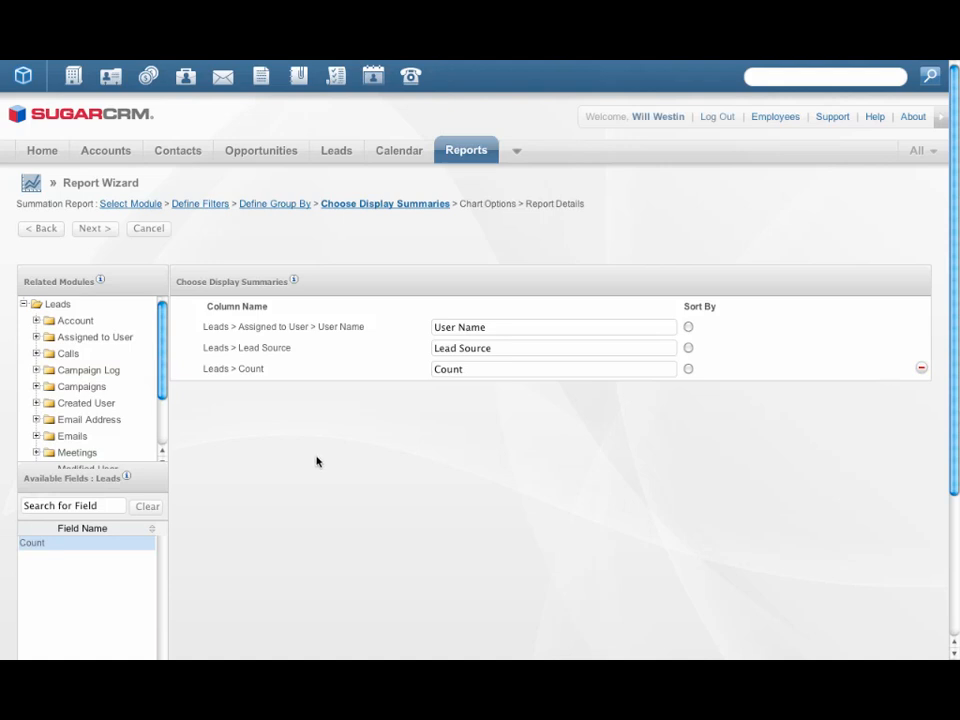
left_click(93, 230)
left_click(298, 304)
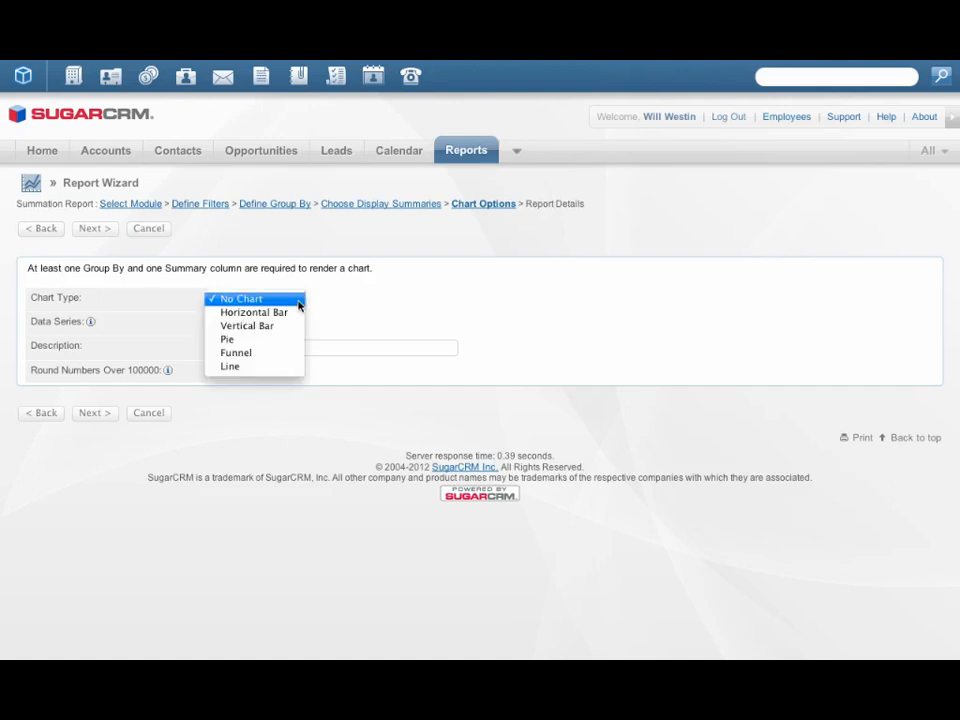
left_click(284, 327)
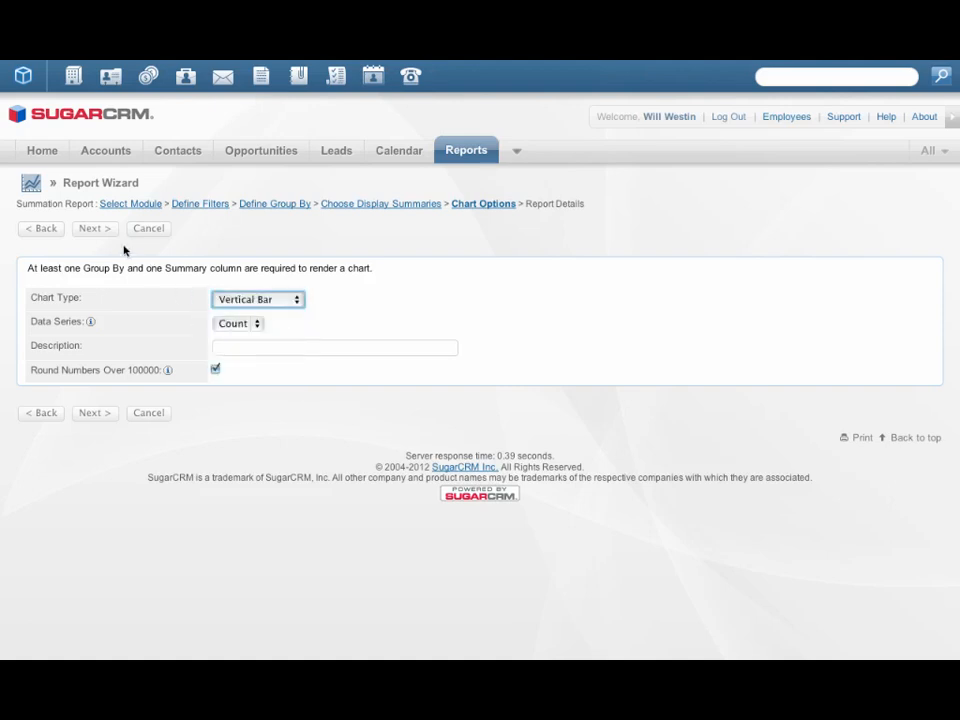
Continue to the report details, name the report "Leads by User by Lead Source", and save and run it.
left_click(94, 229)
left_click(238, 268)
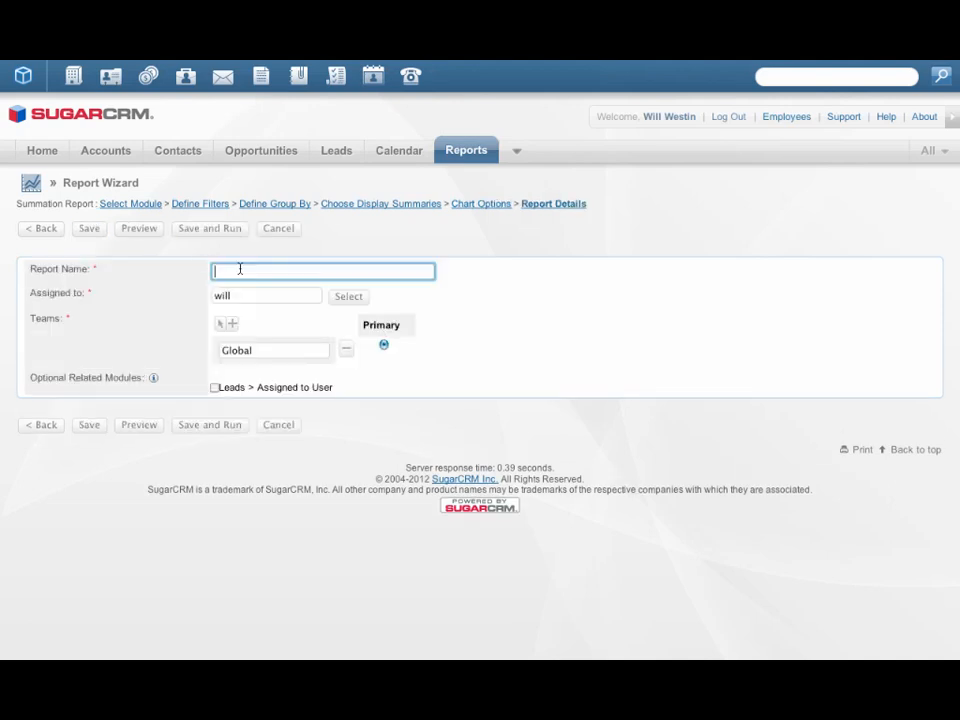
type("Leads by")
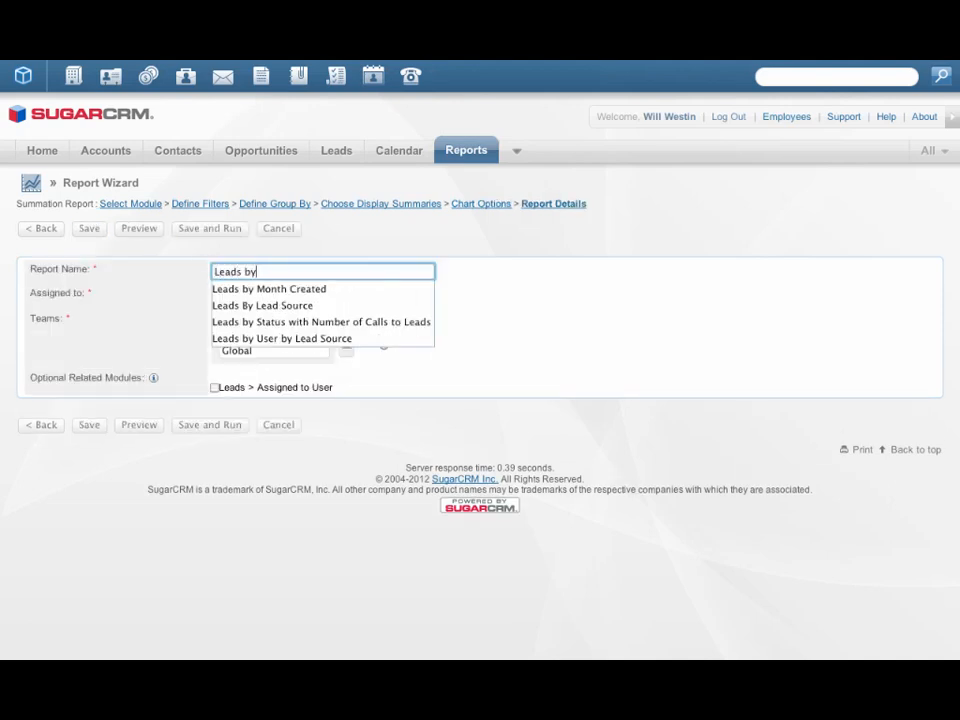
type(" User by Lead Source")
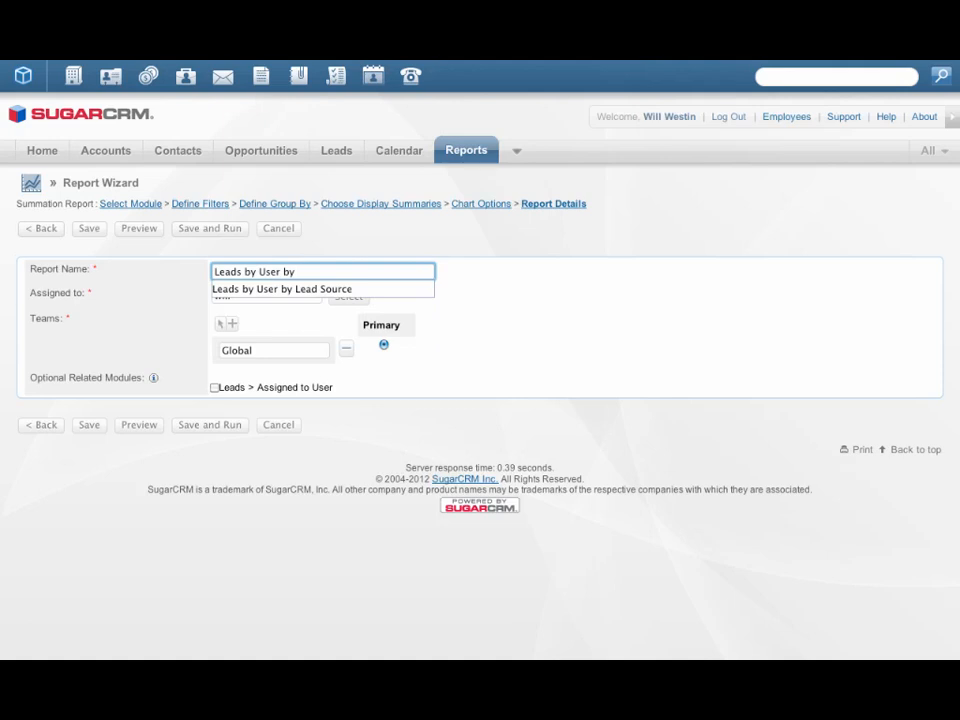
key("Down")
key("Return")
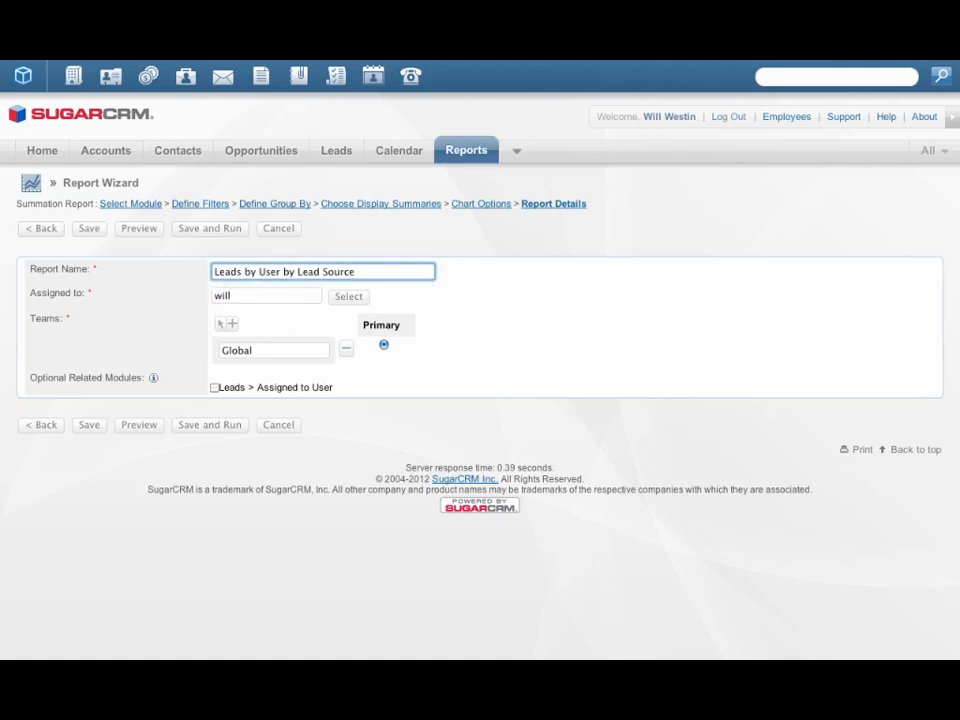
left_click(209, 425)
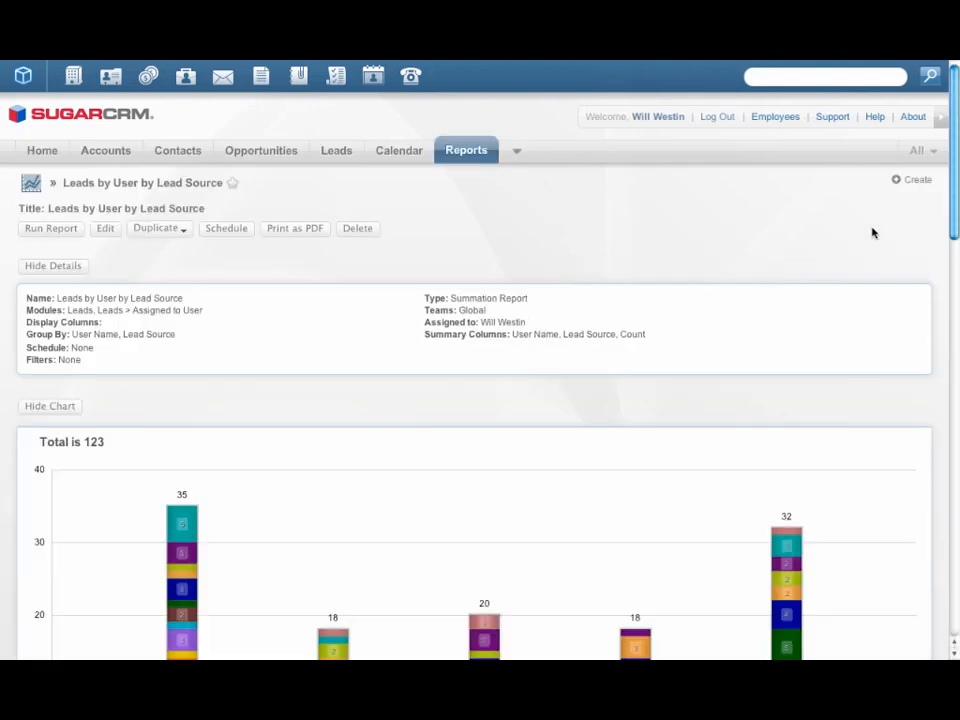
Examine the report's stacked bar chart segments by lead source, the summary table by user and the grand total.
left_click_drag(955, 175, 956, 255)
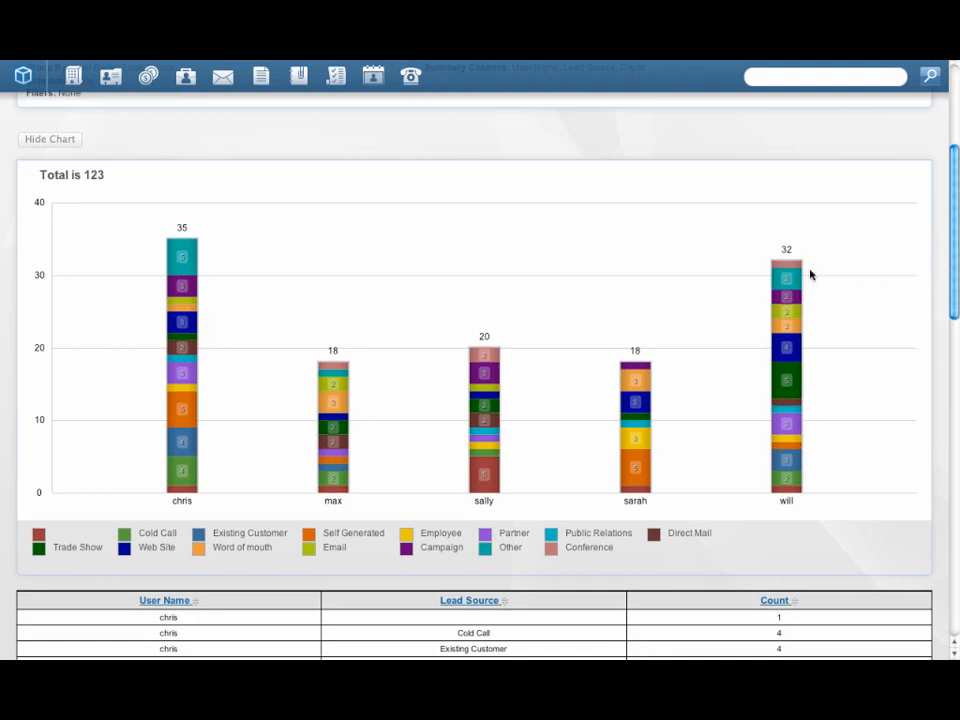
mouse_move(786, 278)
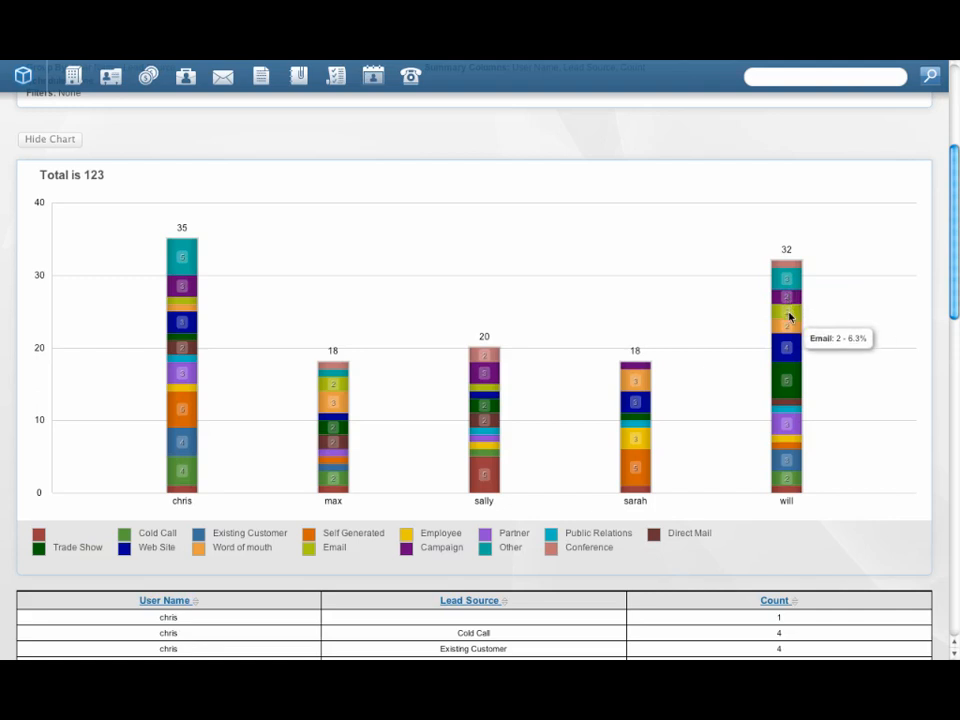
mouse_move(789, 345)
mouse_move(792, 368)
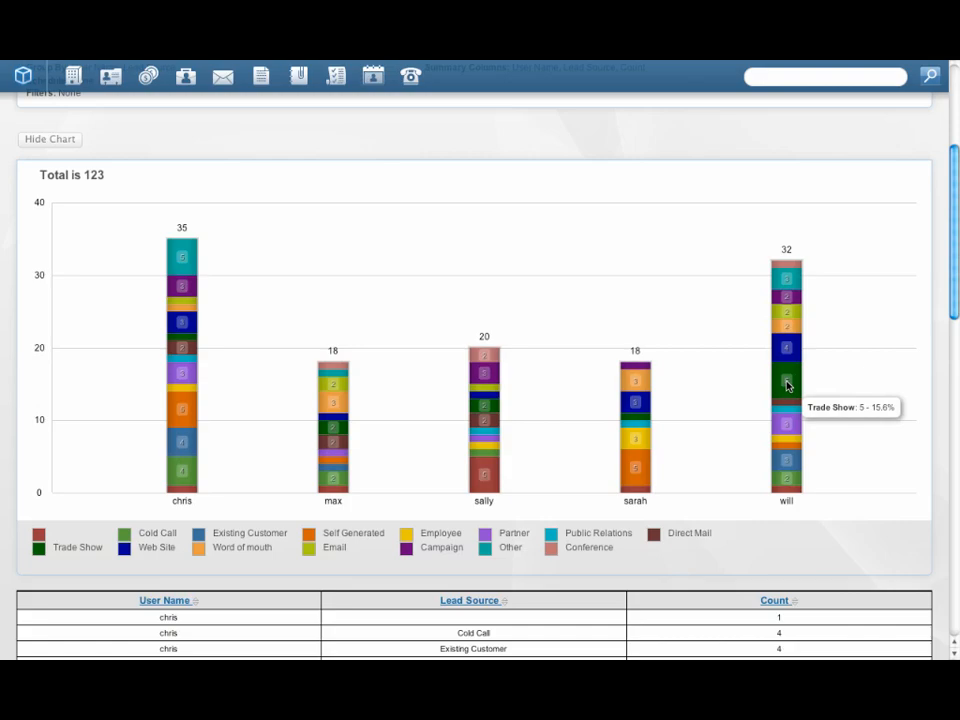
left_click_drag(945, 283, 957, 376)
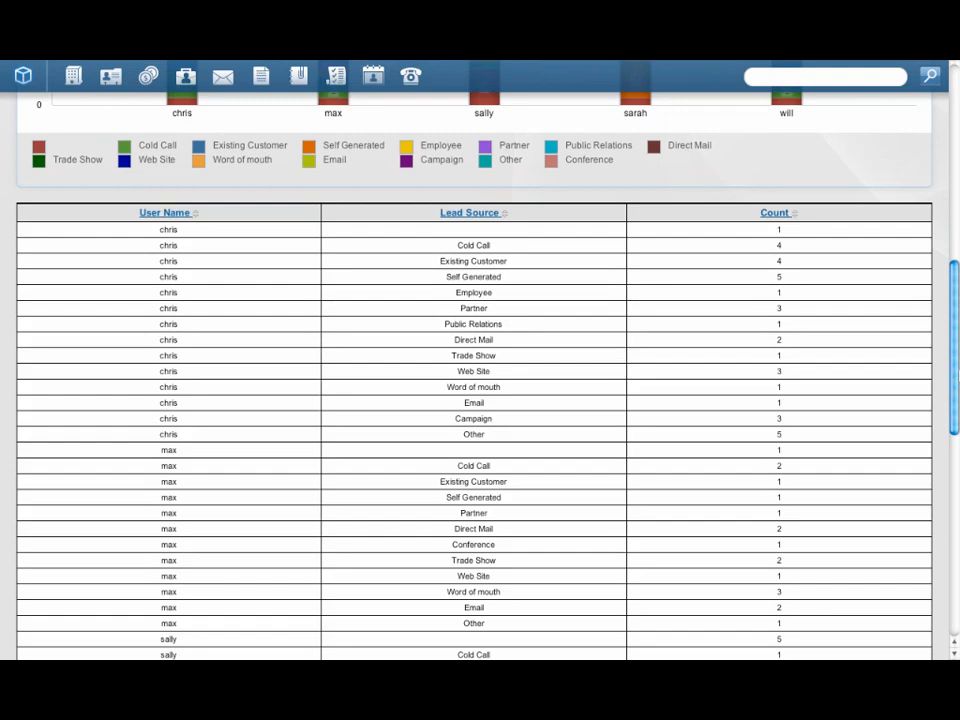
left_click_drag(956, 332, 955, 542)
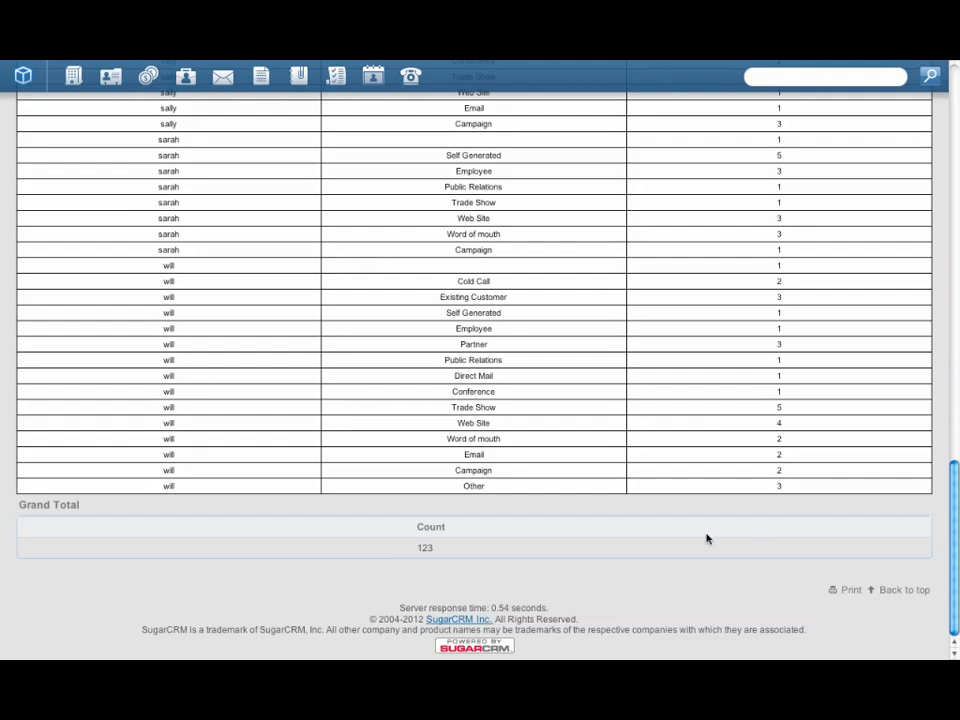
double_click(424, 549)
left_click_drag(955, 528, 955, 165)
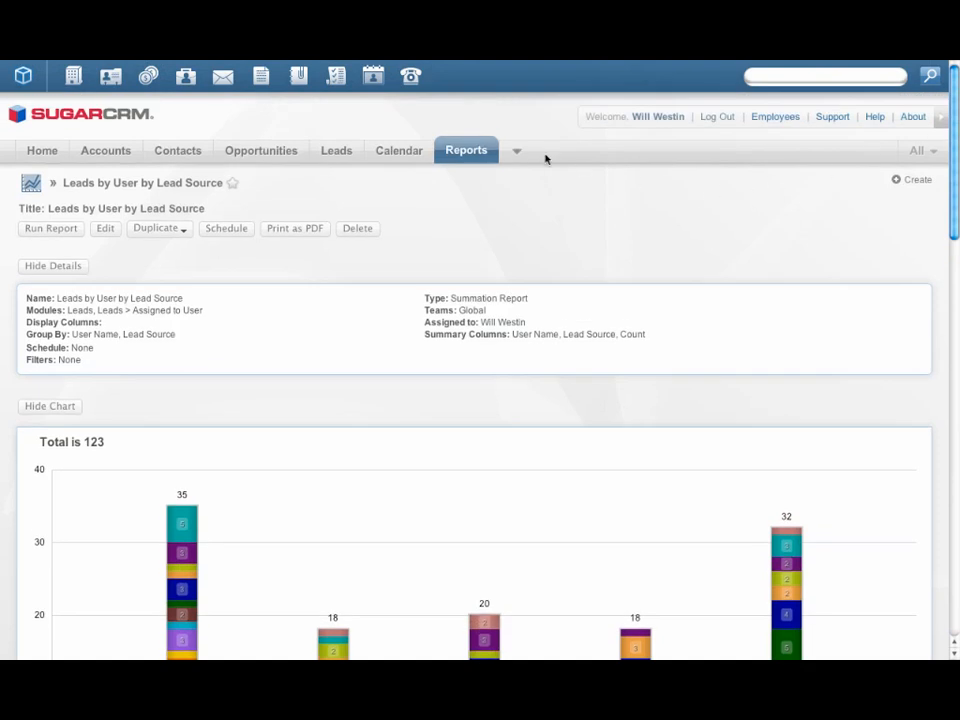
Search the reports list for titles containing "leads".
left_click(466, 150)
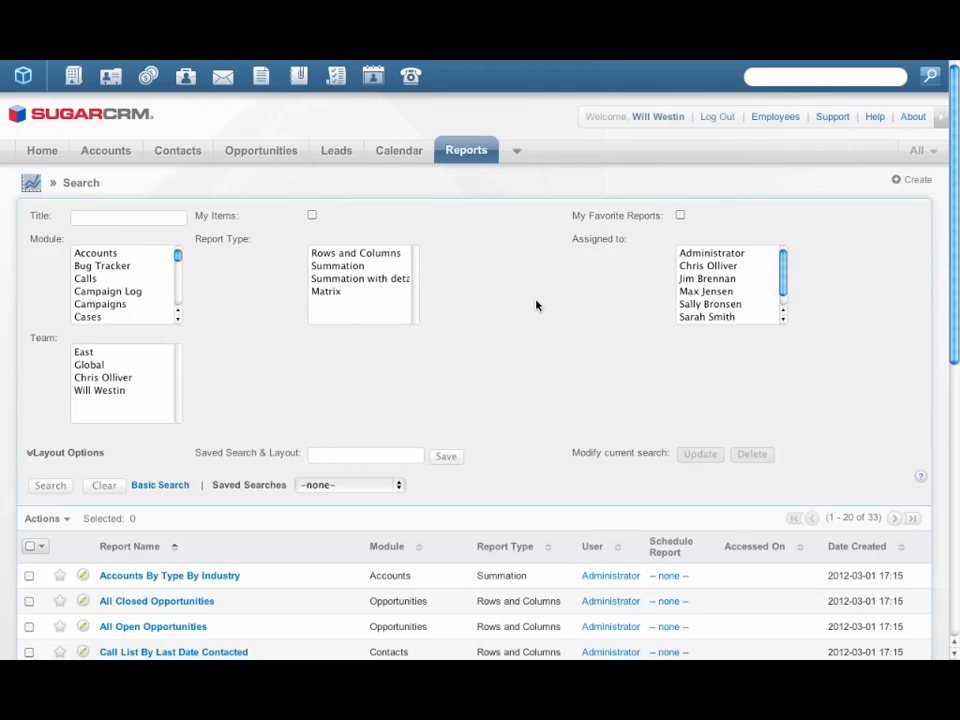
left_click(160, 215)
type("leads")
key("Return")
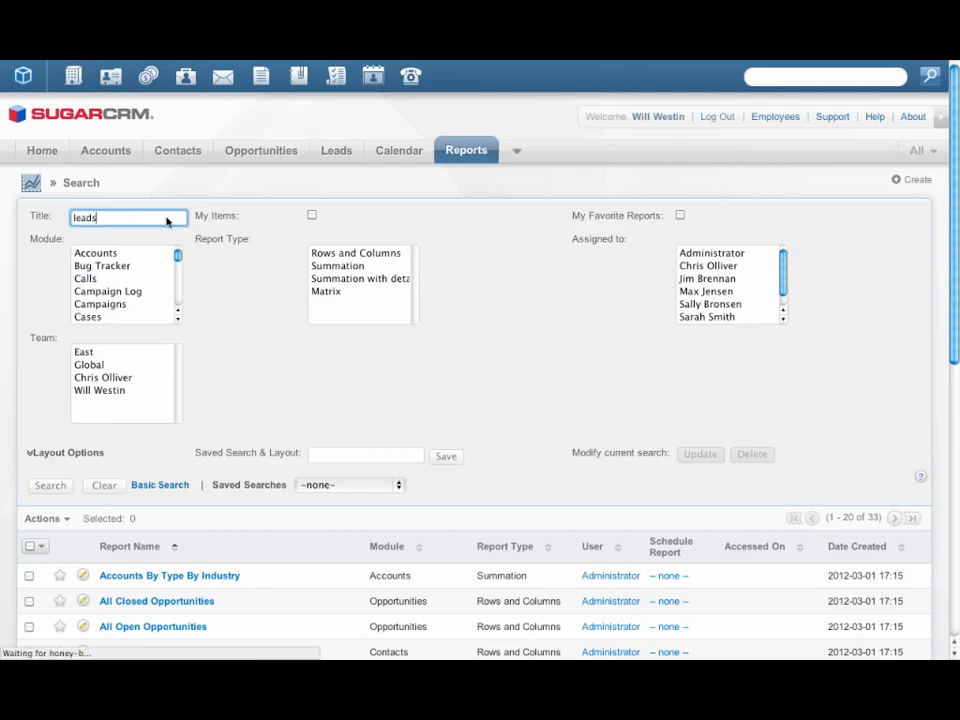
scroll(394, 351, "down", 1)
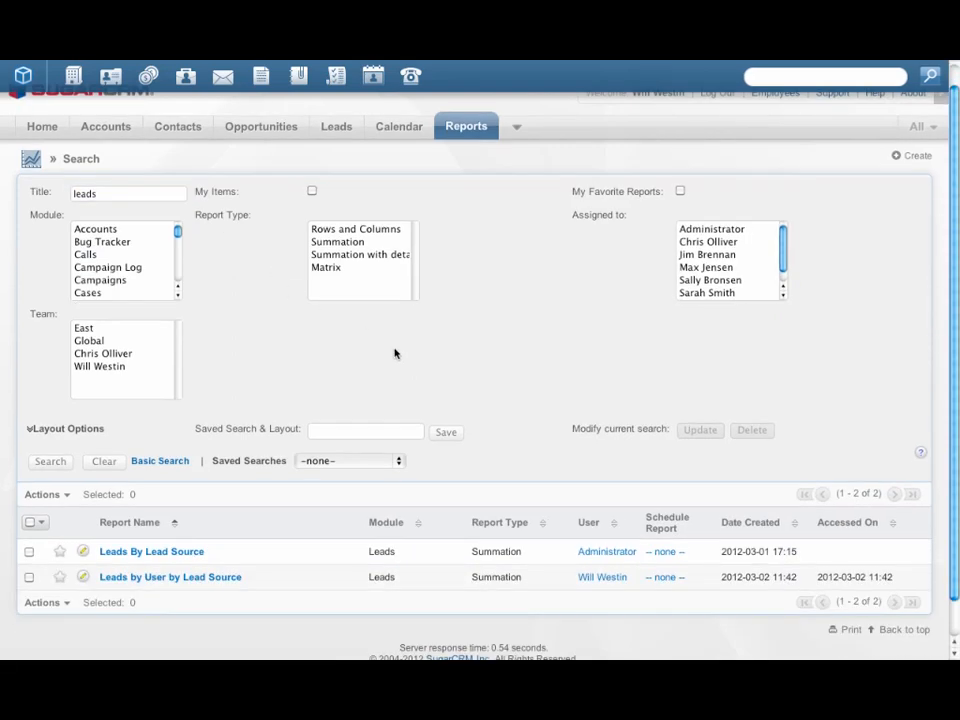
left_click(83, 578)
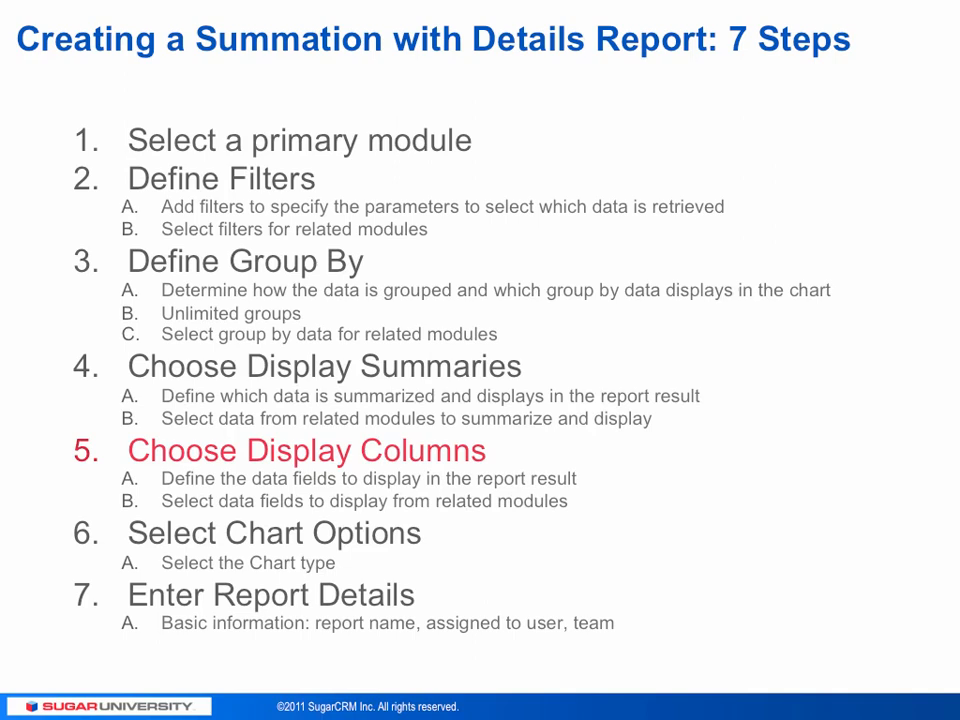
key("Right")
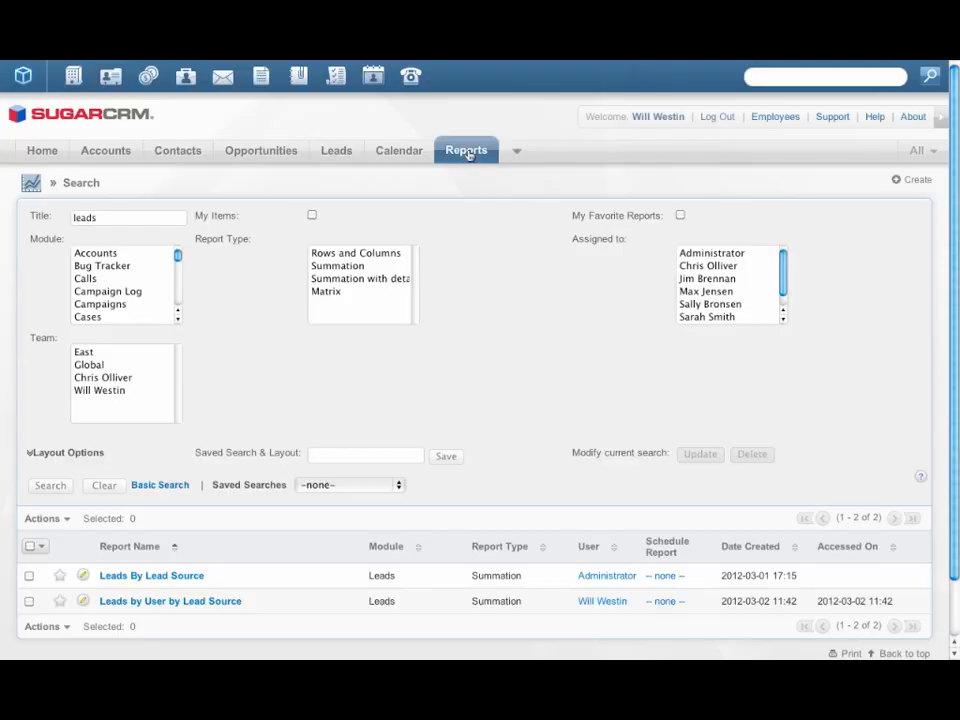
Create a new Summation Report with Details on the Leads module and skip its filters.
mouse_move(466, 152)
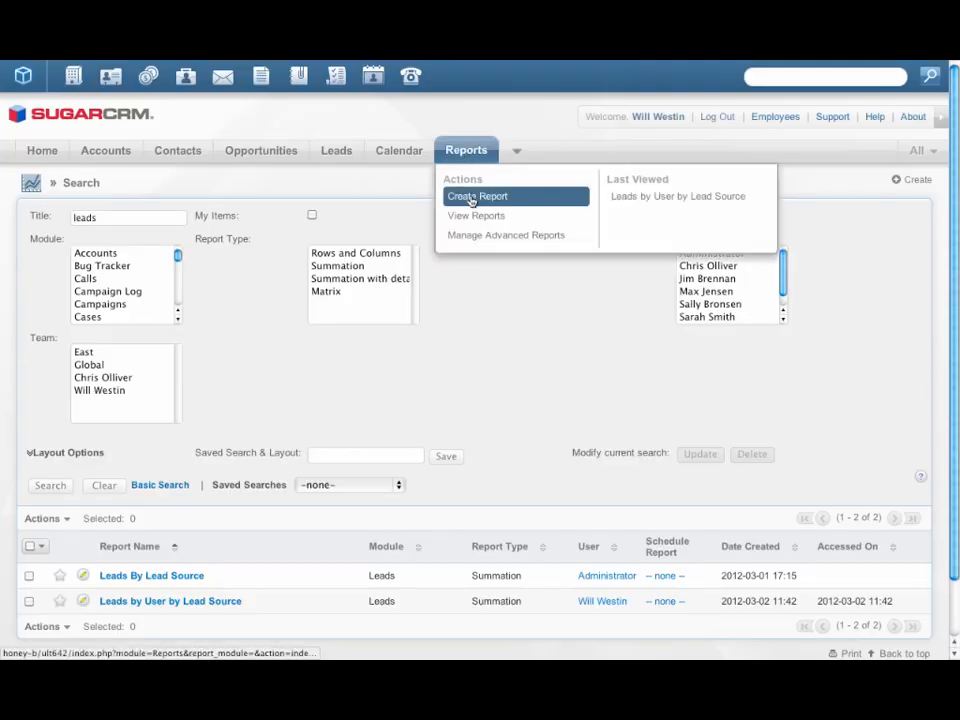
left_click(468, 197)
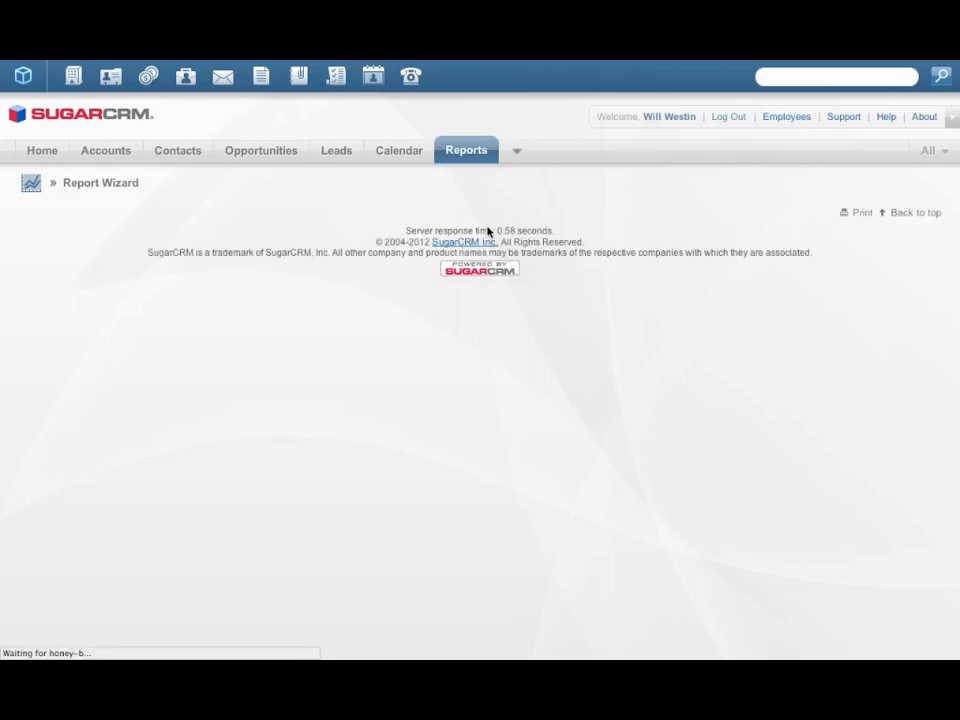
left_click(482, 261)
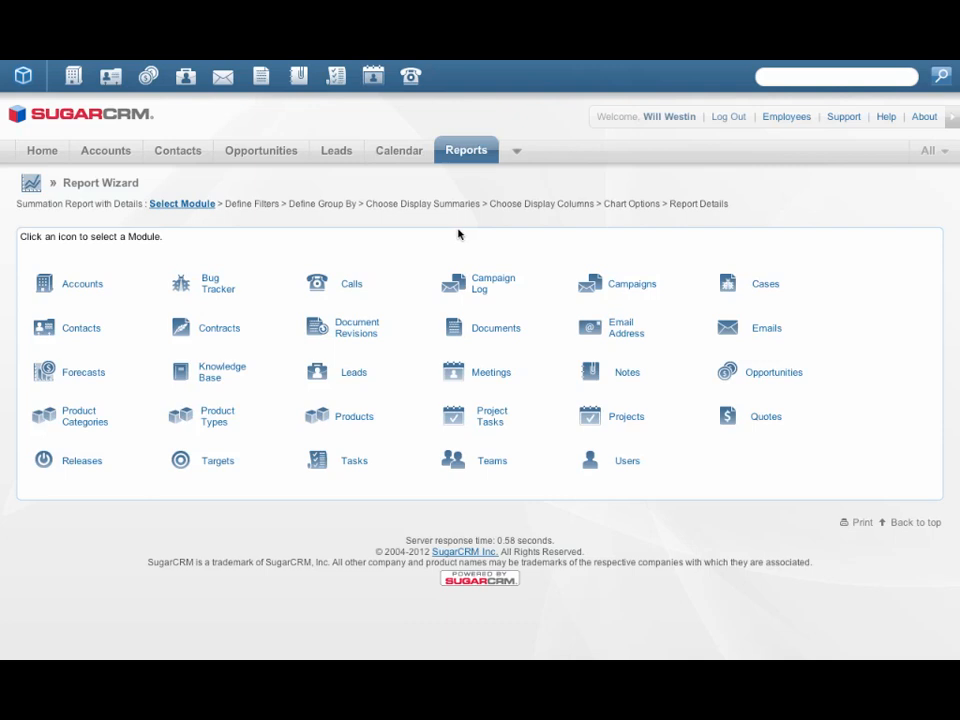
left_click(353, 373)
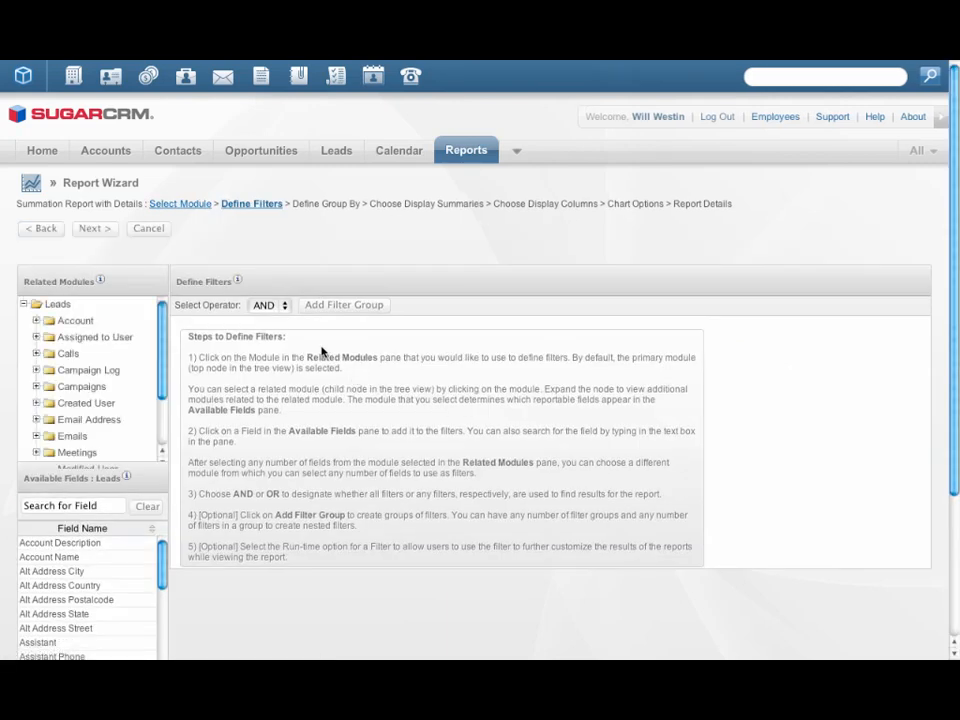
left_click(102, 231)
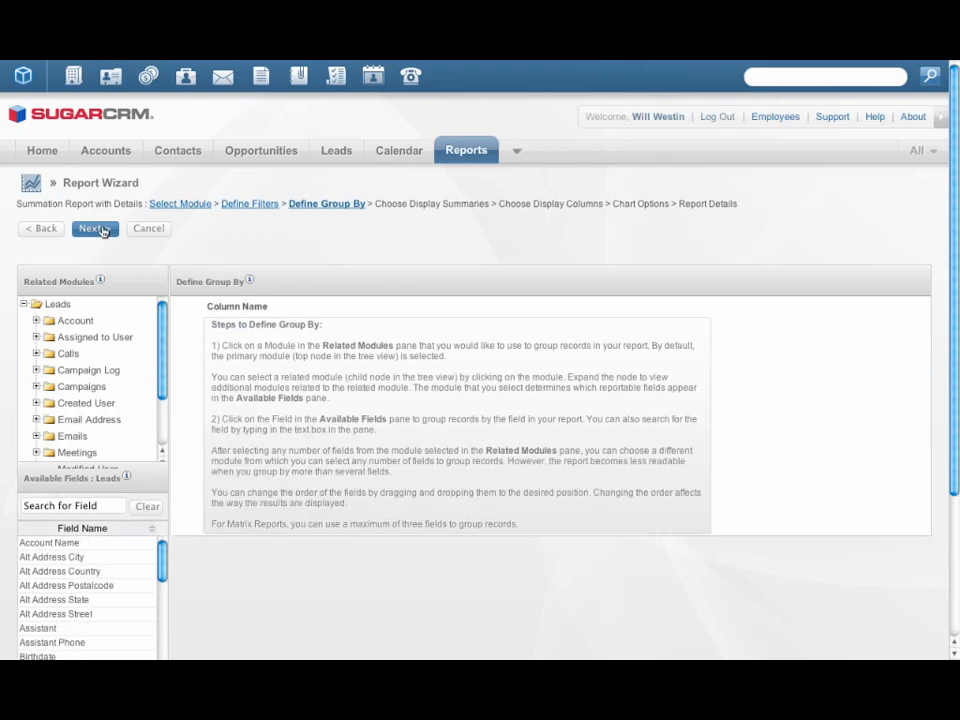
Group the report by User Name from Assigned to User, searching the available fields for "user".
scroll(369, 388, "down", 2)
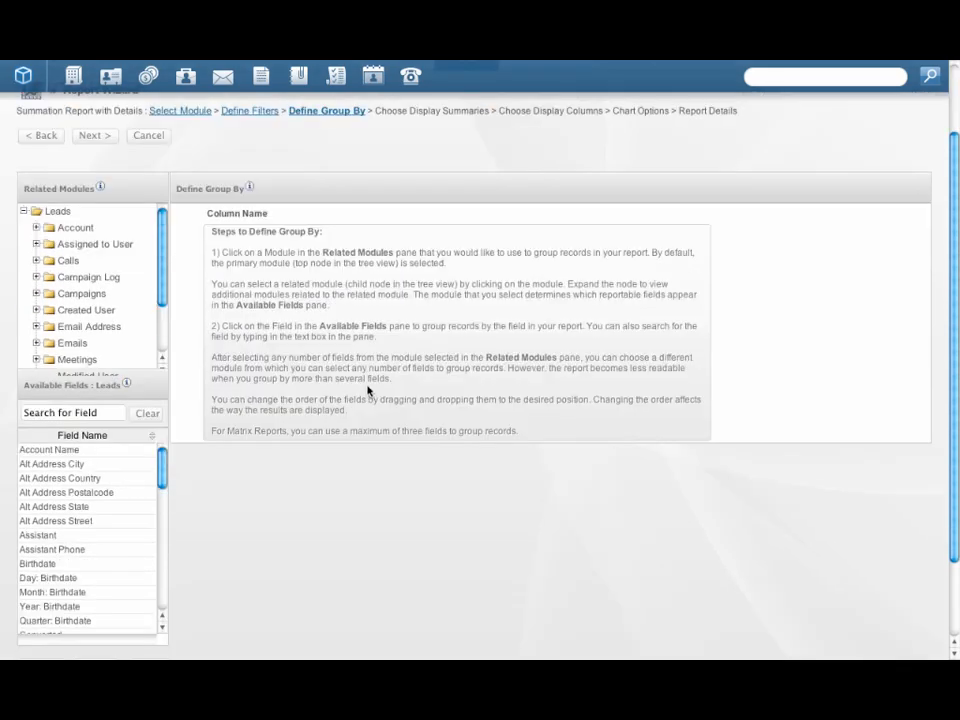
left_click(107, 246)
left_click(96, 428)
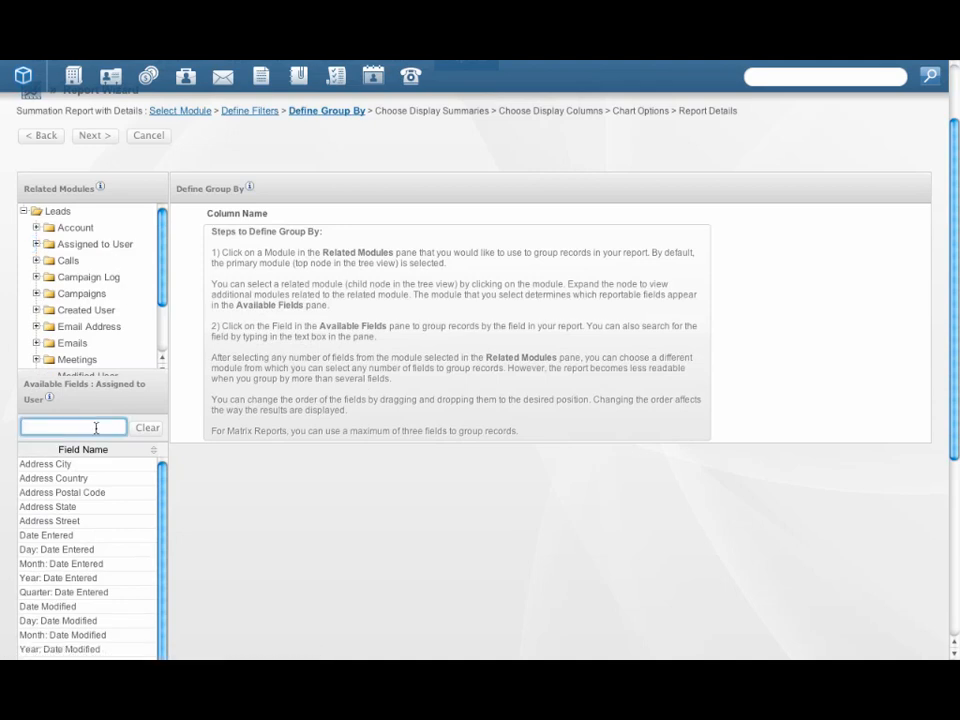
type("user")
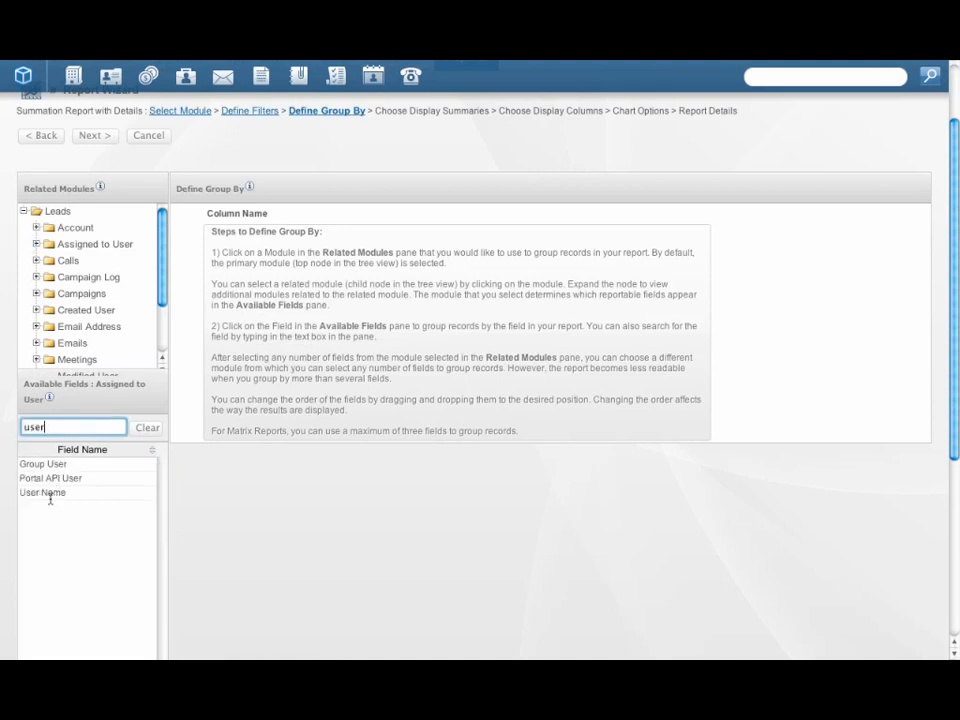
left_click(48, 494)
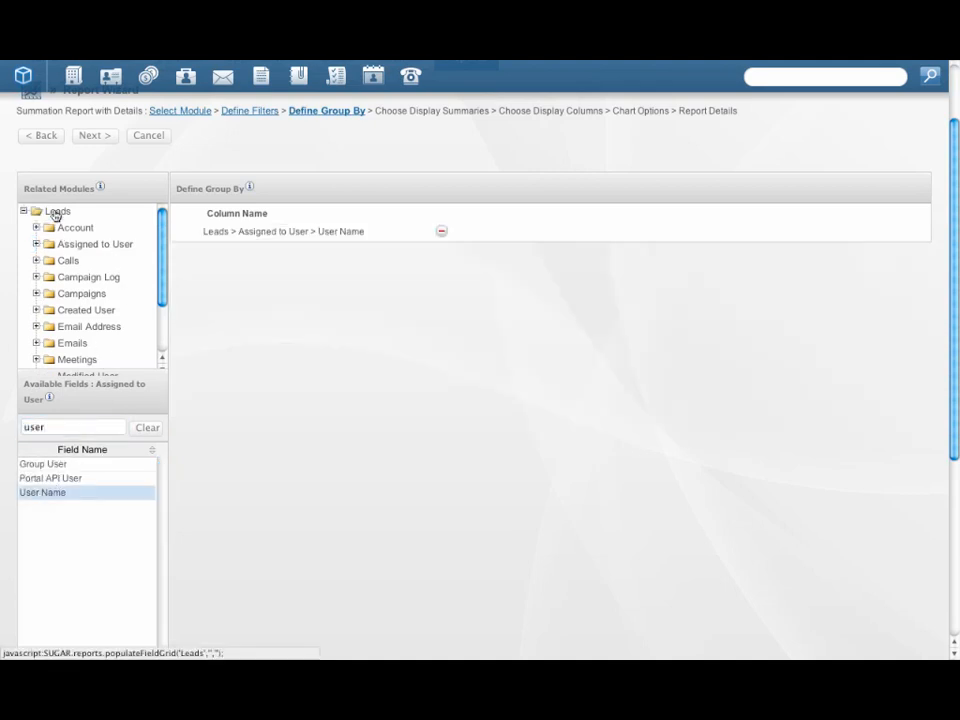
Add Lead Source from the Leads module as the second group-by field.
left_click(53, 215)
scroll(156, 510, "down", 5)
left_click_drag(156, 510, 154, 561)
left_click(73, 512)
scroll(270, 369, "up", 1)
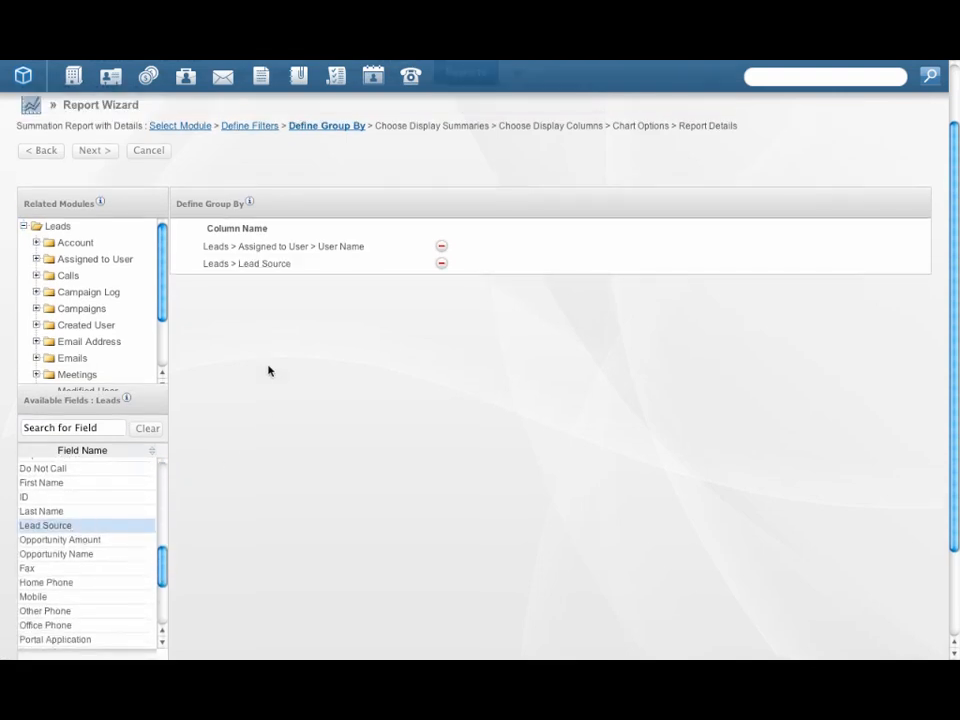
Add the Leads Count field as a display summary and continue to the display columns.
left_click(94, 156)
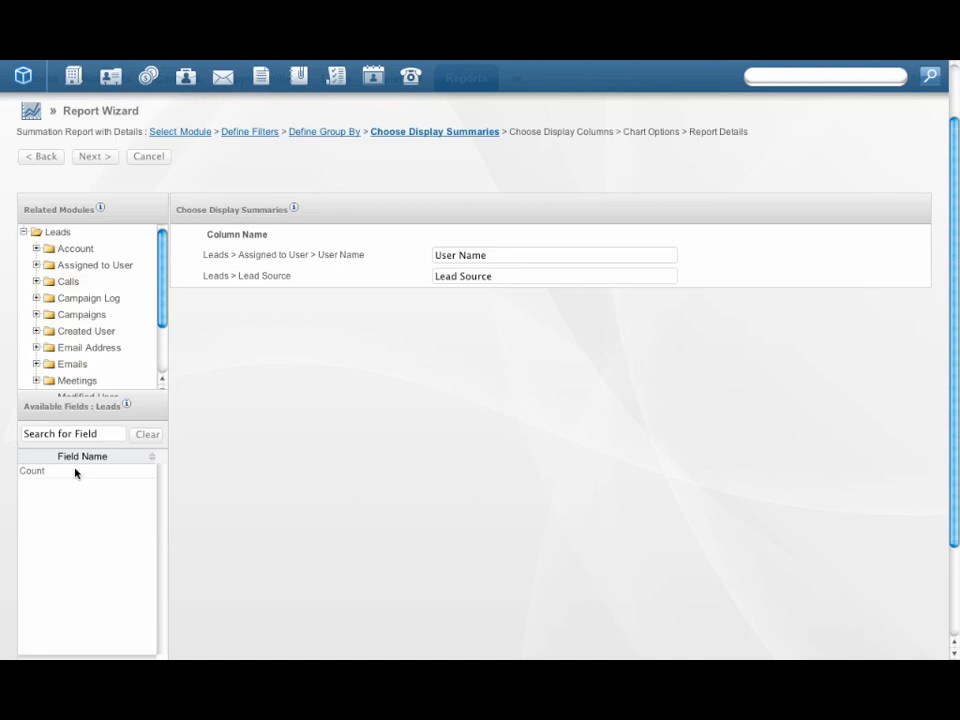
left_click(49, 471)
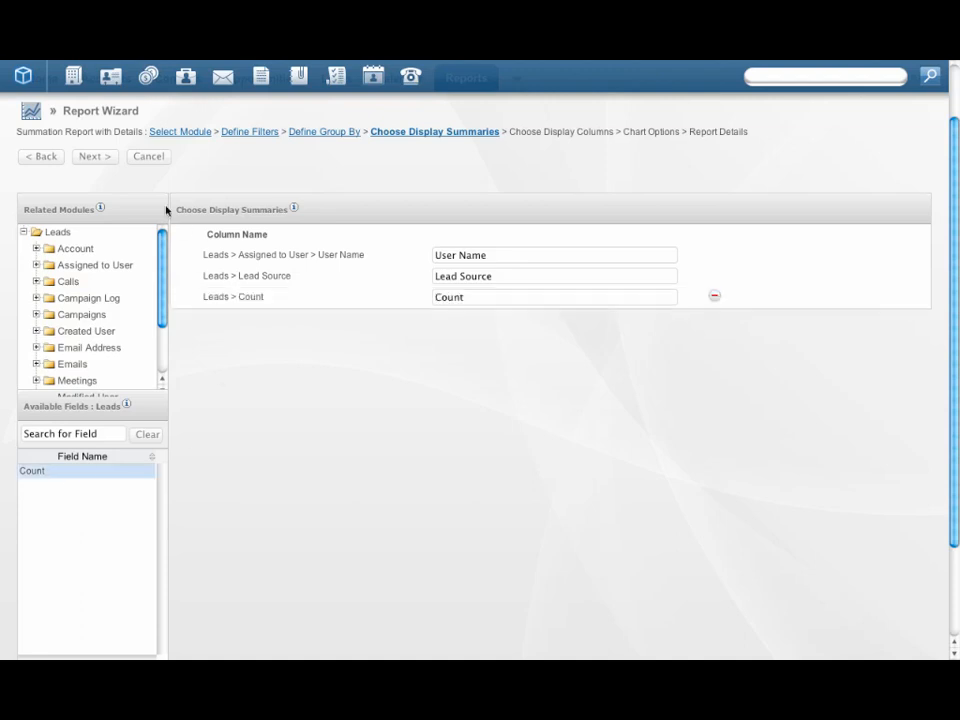
left_click(94, 157)
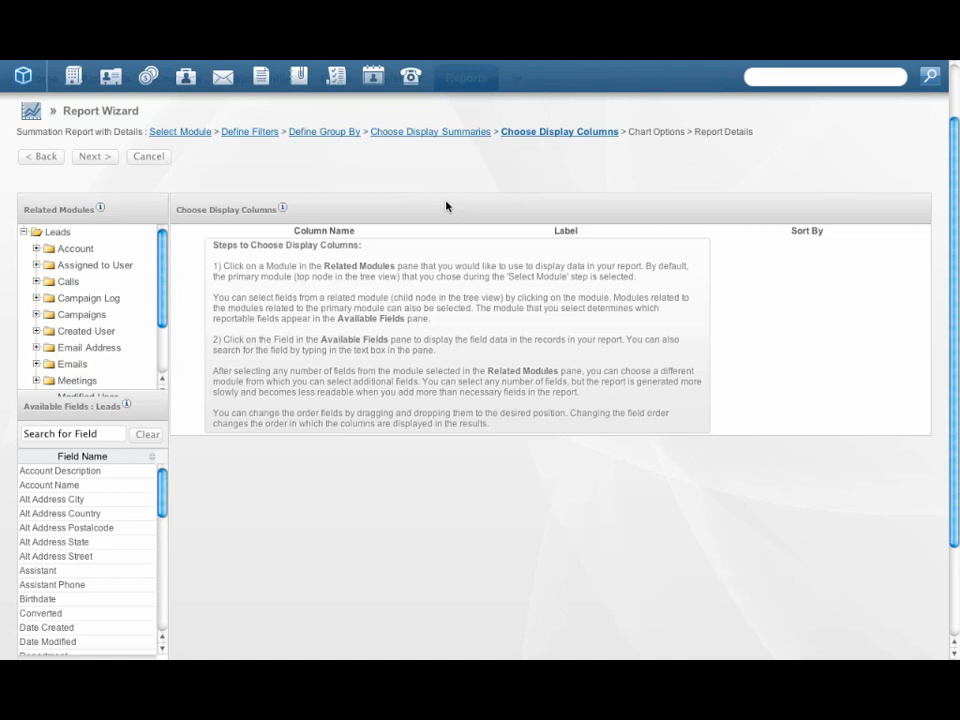
Add the Name, Opportunity Amount and Mobile fields from the Leads module as display columns.
scroll(446, 206, "down", 1)
scroll(150, 450, "down", 5)
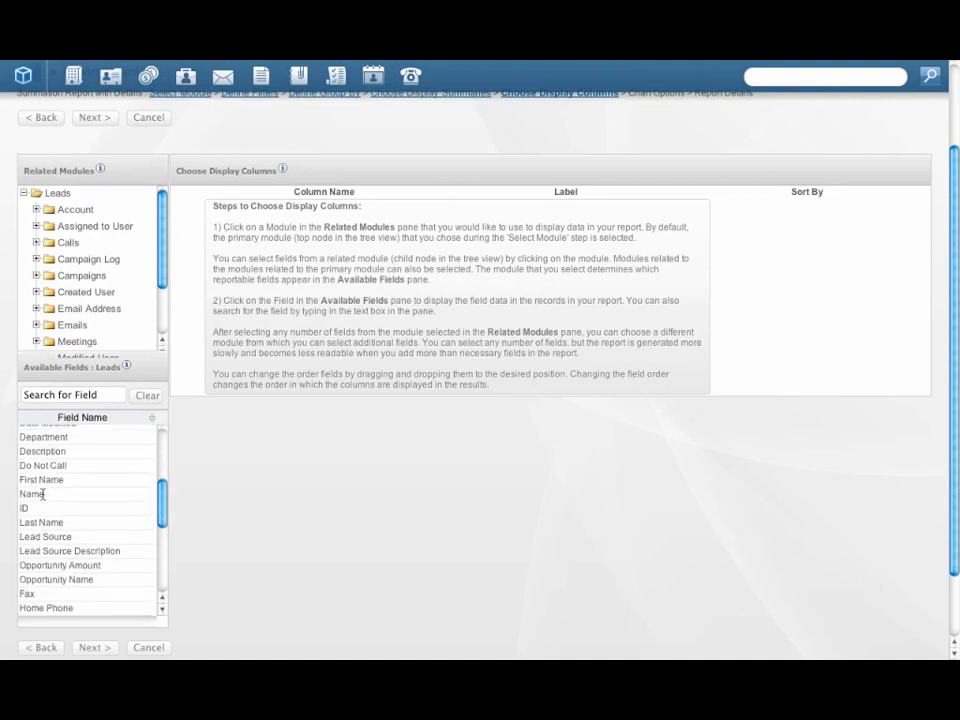
left_click(43, 494)
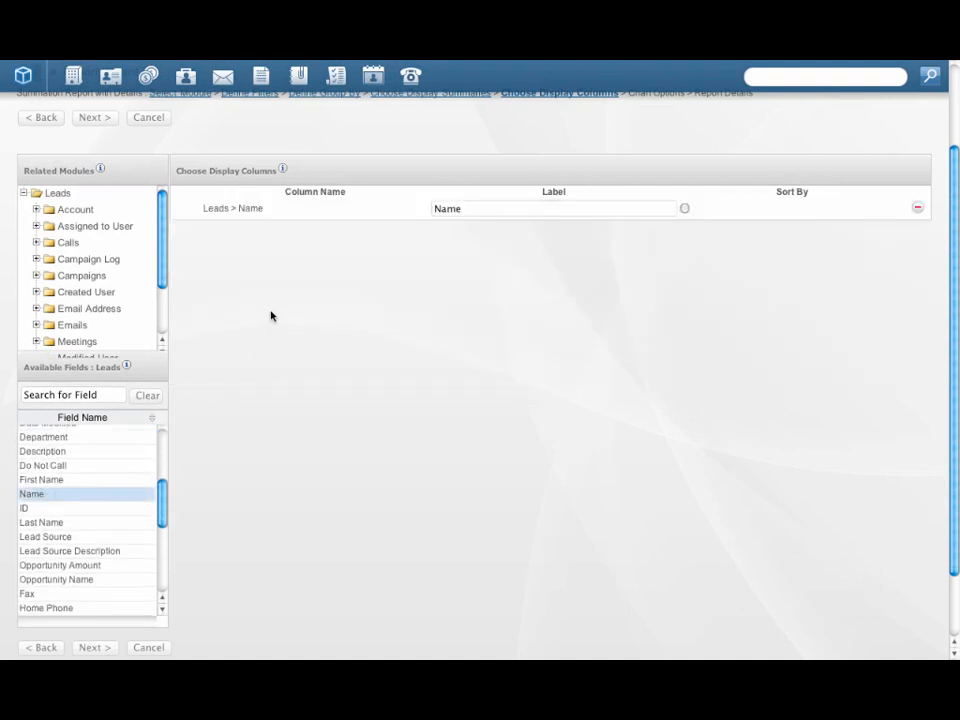
left_click_drag(161, 519, 161, 553)
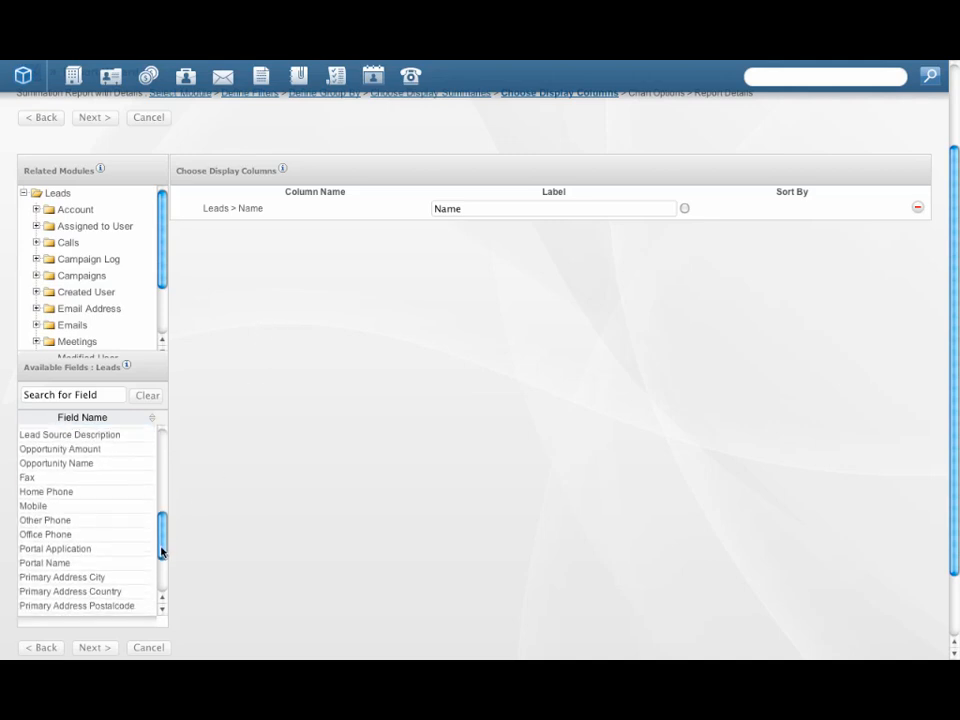
left_click(82, 451)
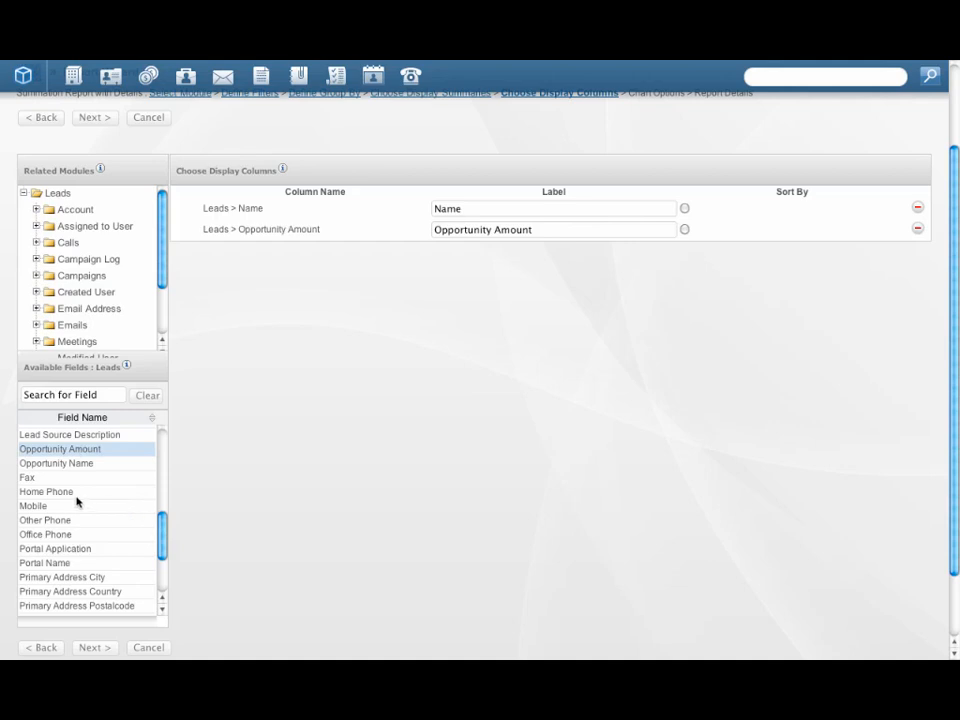
left_click(40, 506)
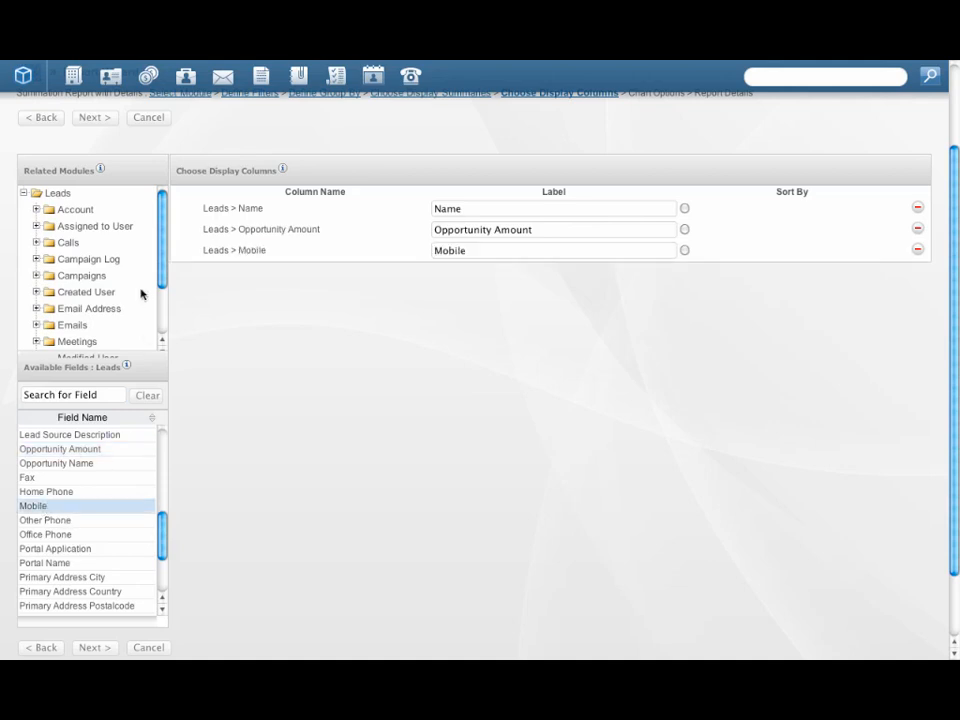
Add the Email Address field from the related Email Address module as a display column.
left_click(89, 310)
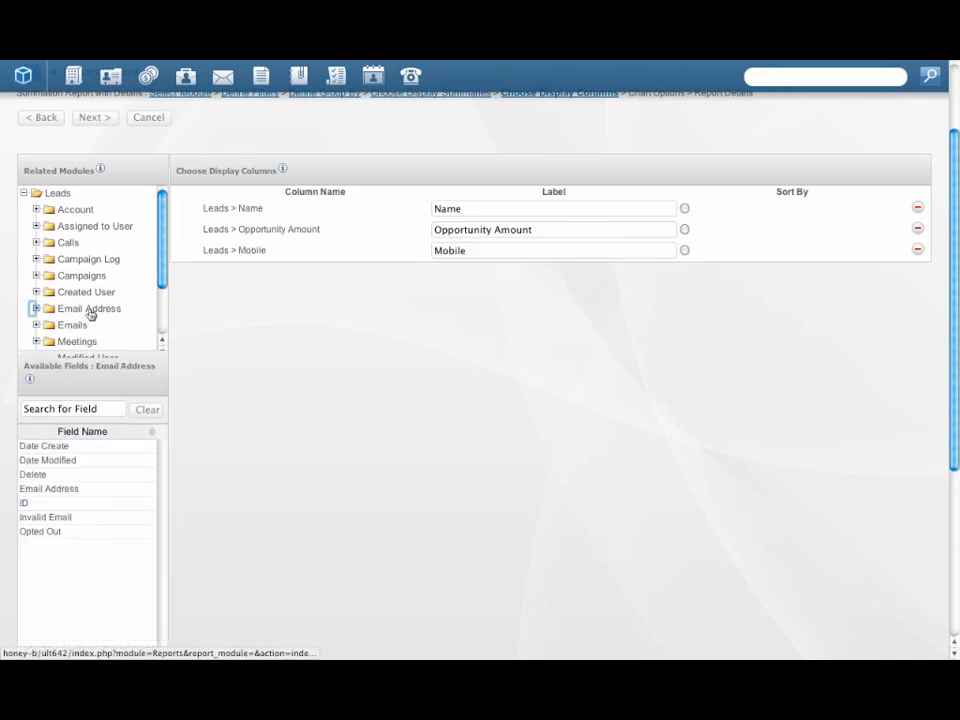
left_click(81, 490)
scroll(280, 350, "up", 2)
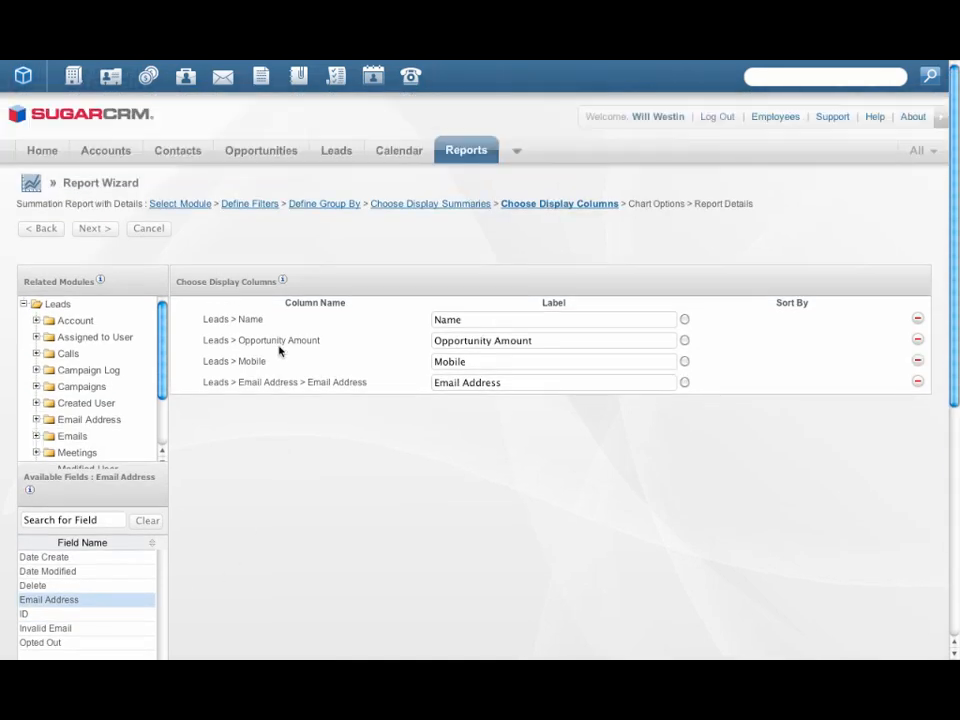
Set the report's chart type to Vertical Bar and continue to the report details.
left_click(96, 234)
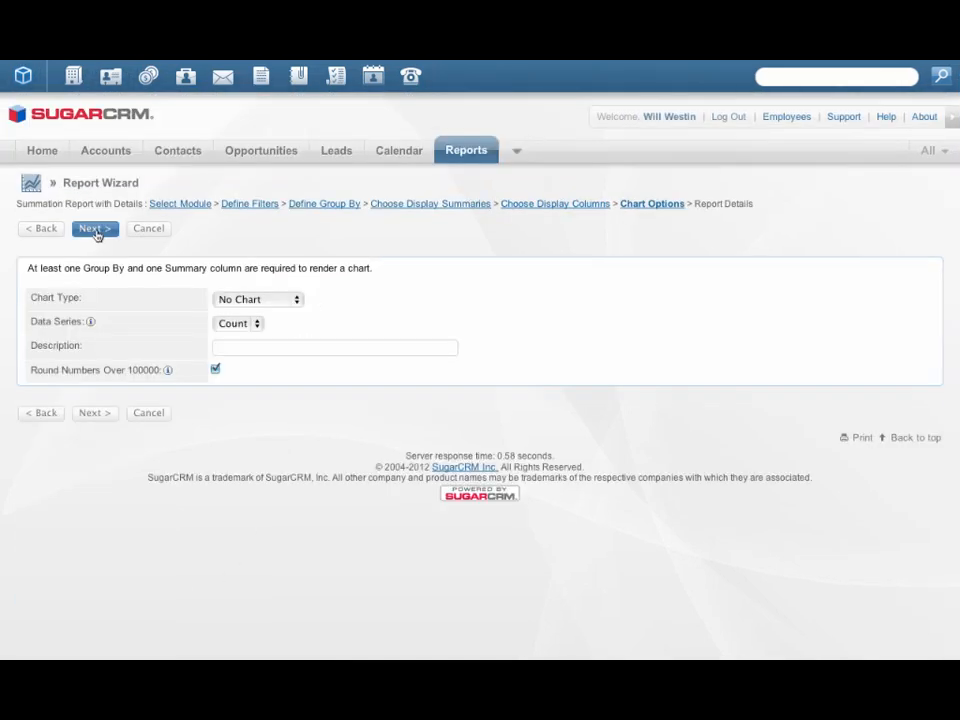
left_click(242, 299)
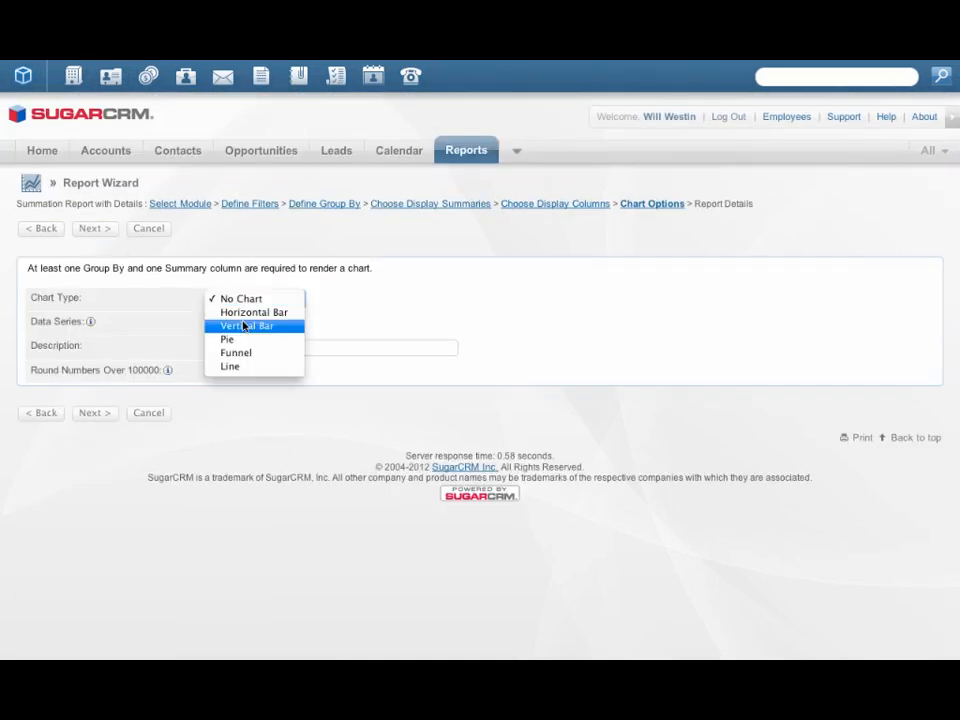
left_click(242, 326)
left_click(96, 228)
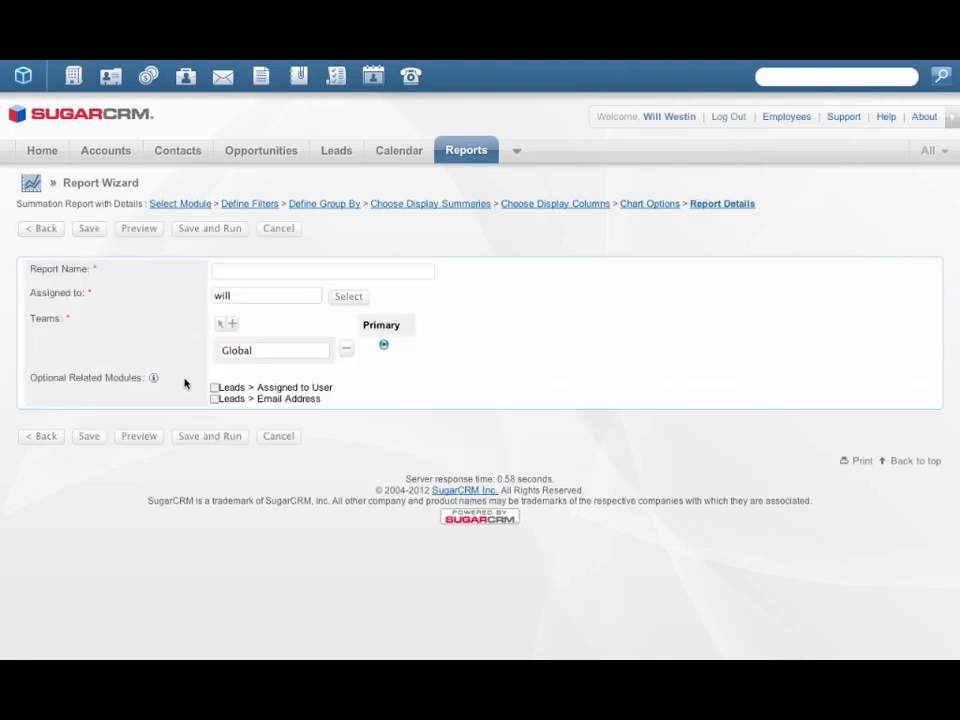
Preview the report and review its chart of lead counts by user and lead source.
left_click(139, 438)
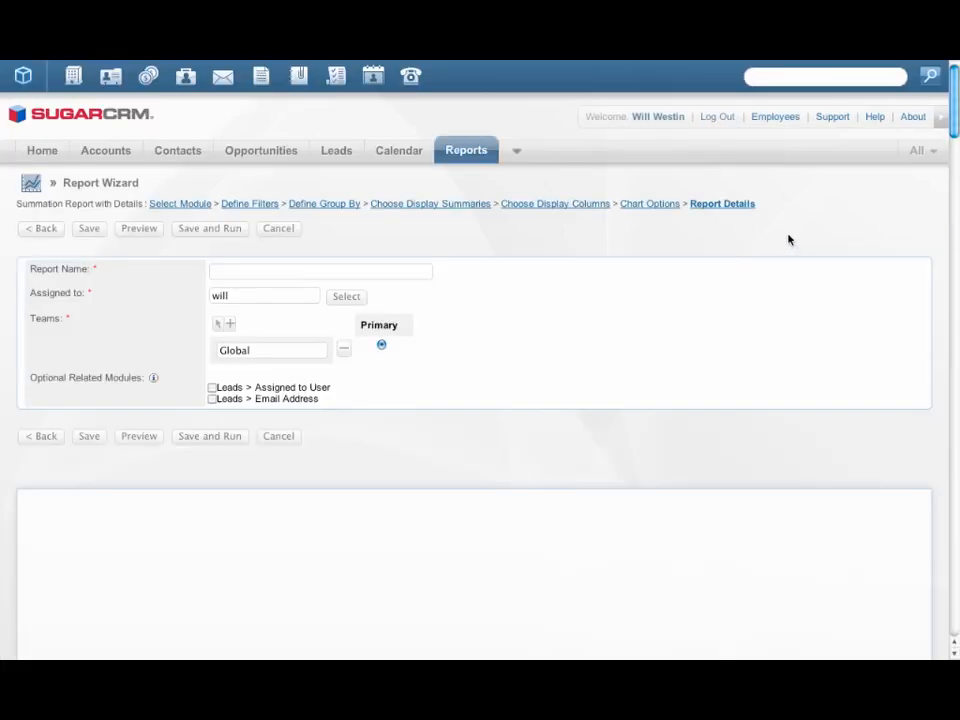
left_click_drag(953, 88, 955, 114)
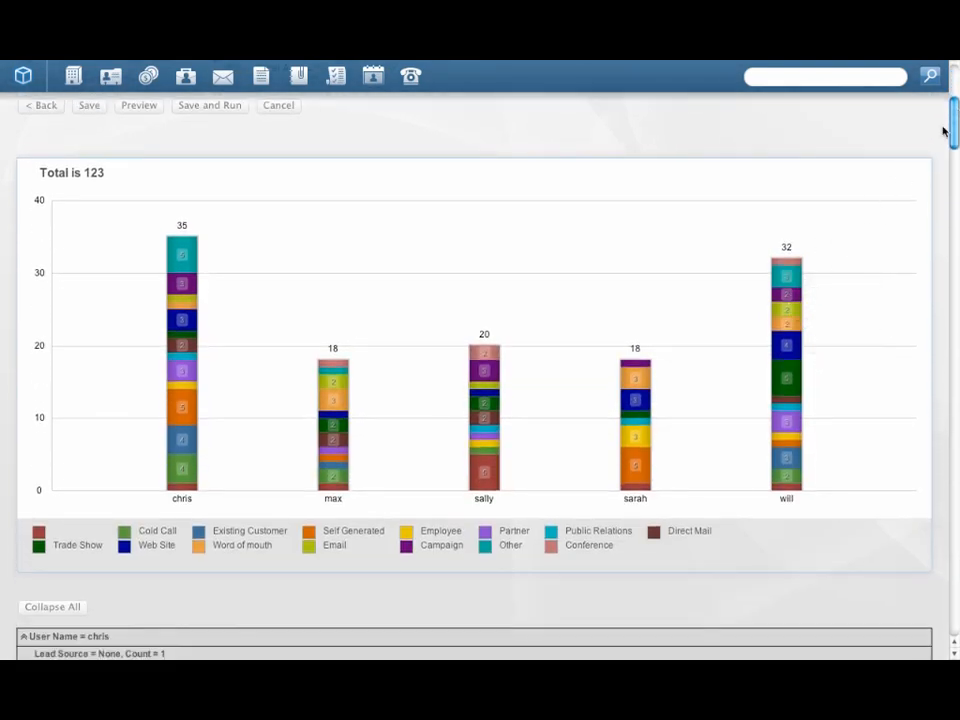
left_click_drag(955, 124, 955, 162)
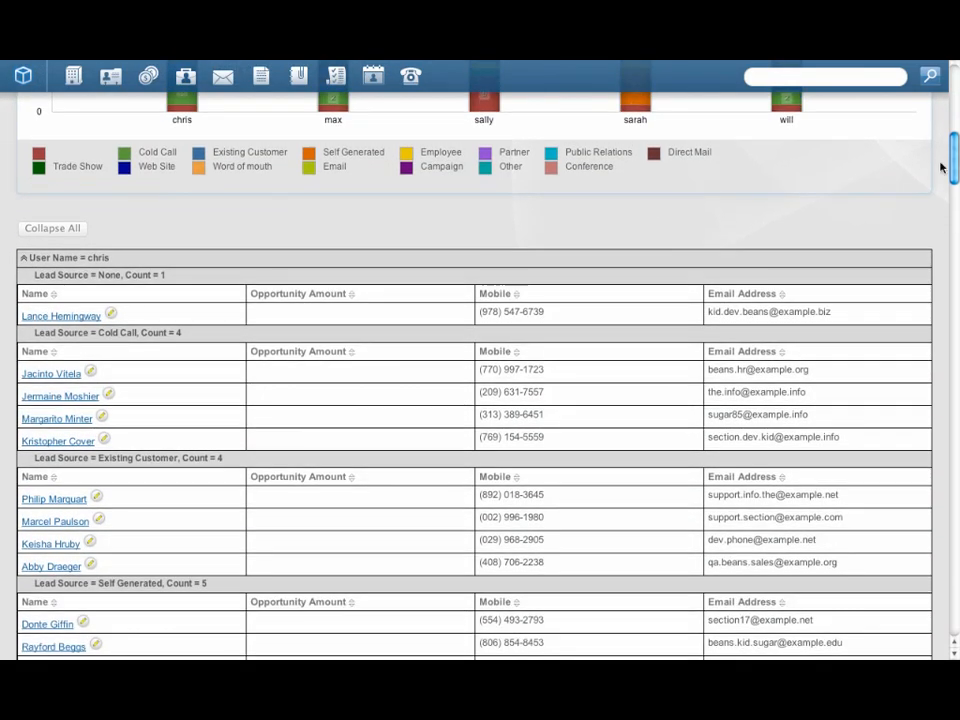
Examine how the previewed lead records are grouped by user name and lead source, through to the grand total.
left_click_drag(50, 260, 113, 257)
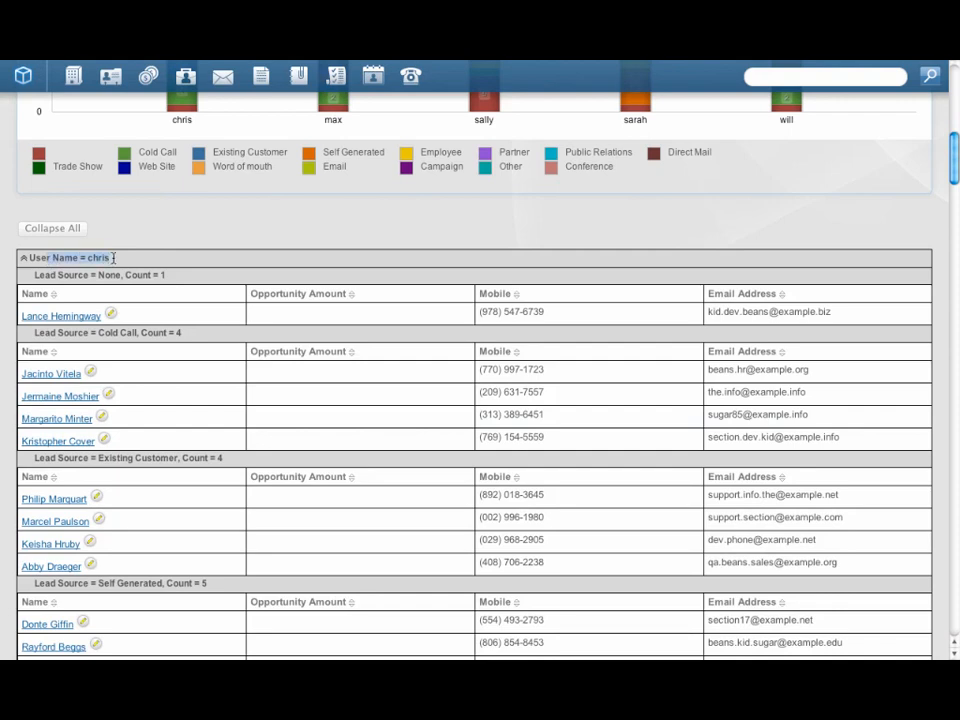
left_click(127, 260)
left_click_drag(46, 274, 137, 279)
left_click(140, 278)
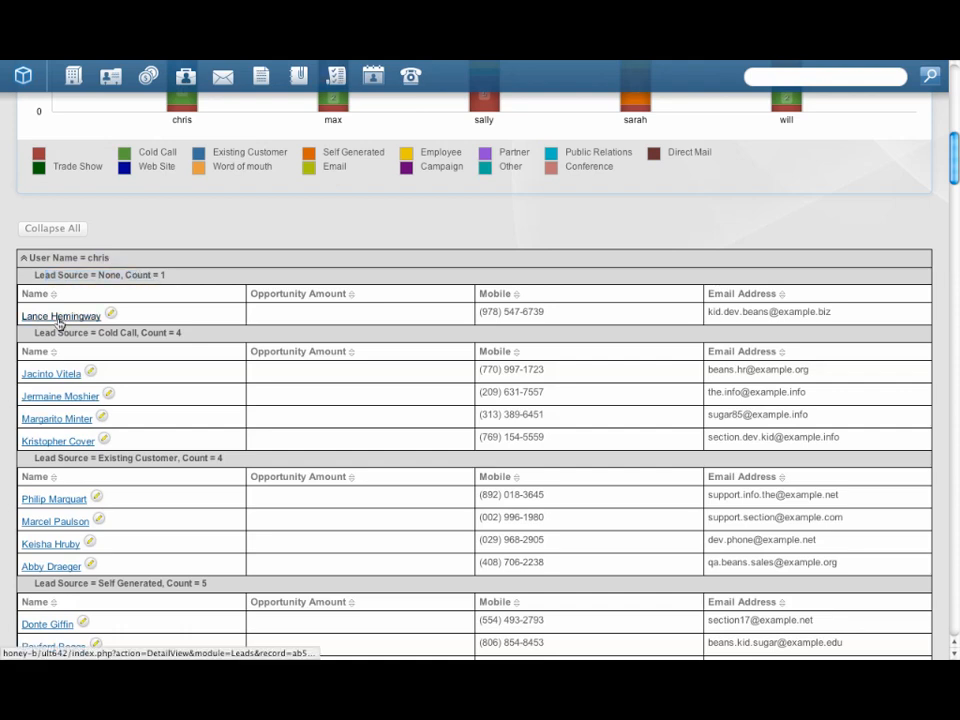
left_click_drag(98, 276, 124, 279)
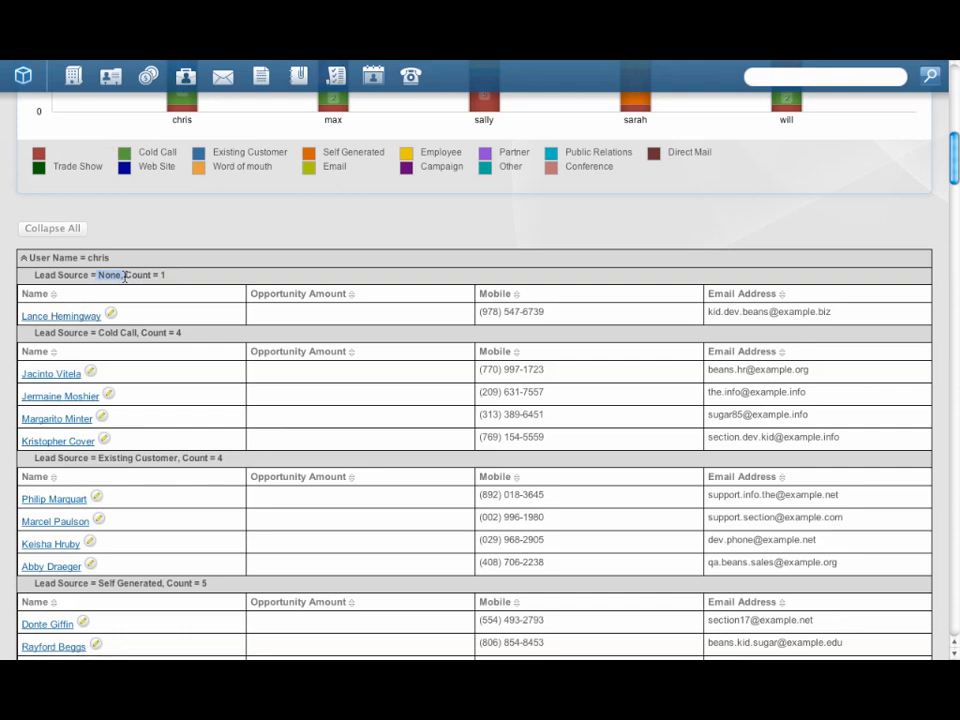
left_click_drag(97, 334, 139, 336)
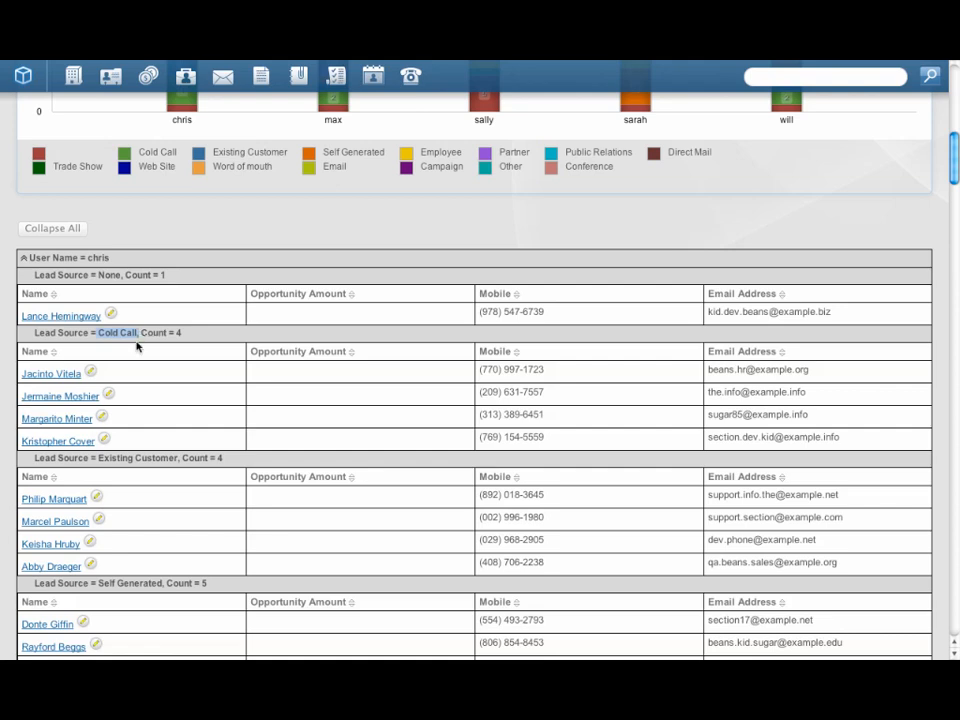
left_click_drag(98, 458, 161, 458)
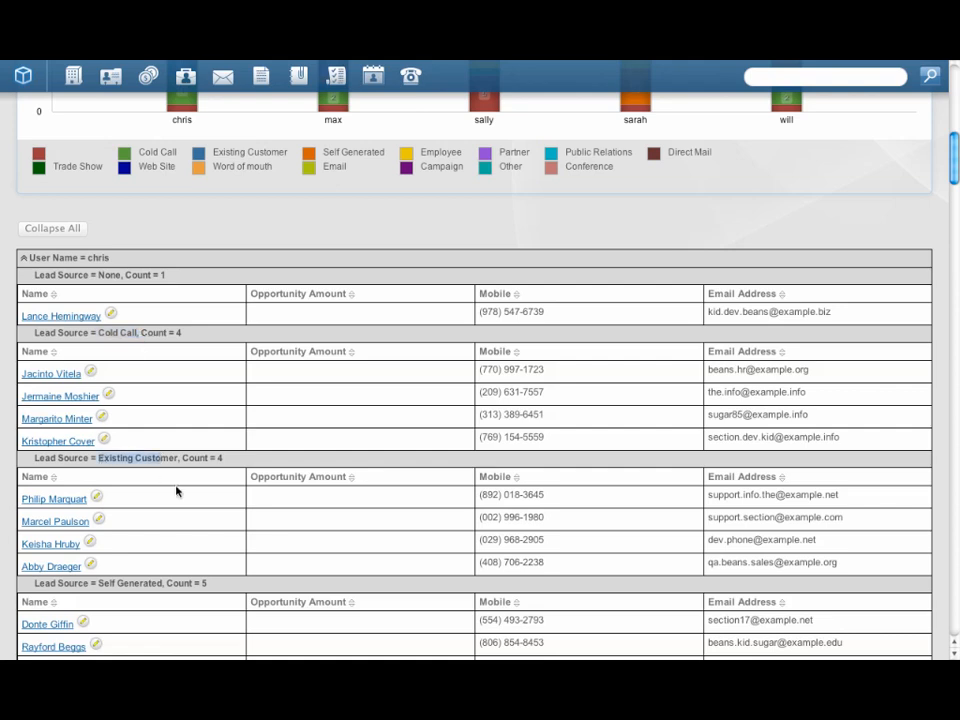
scroll(170, 485, "down", 1)
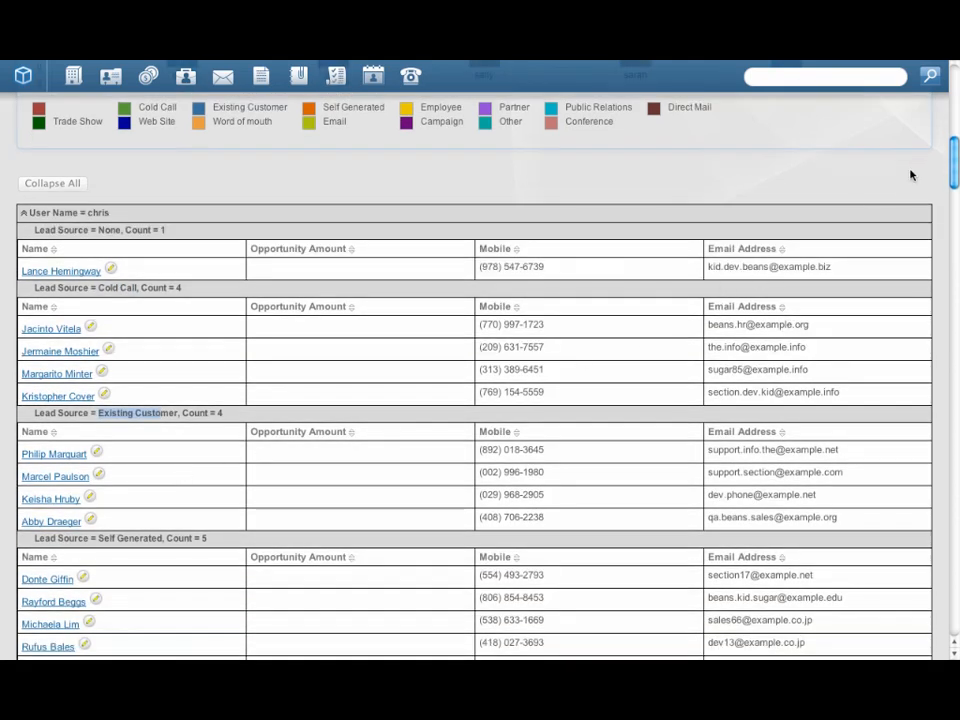
left_click_drag(954, 150, 953, 622)
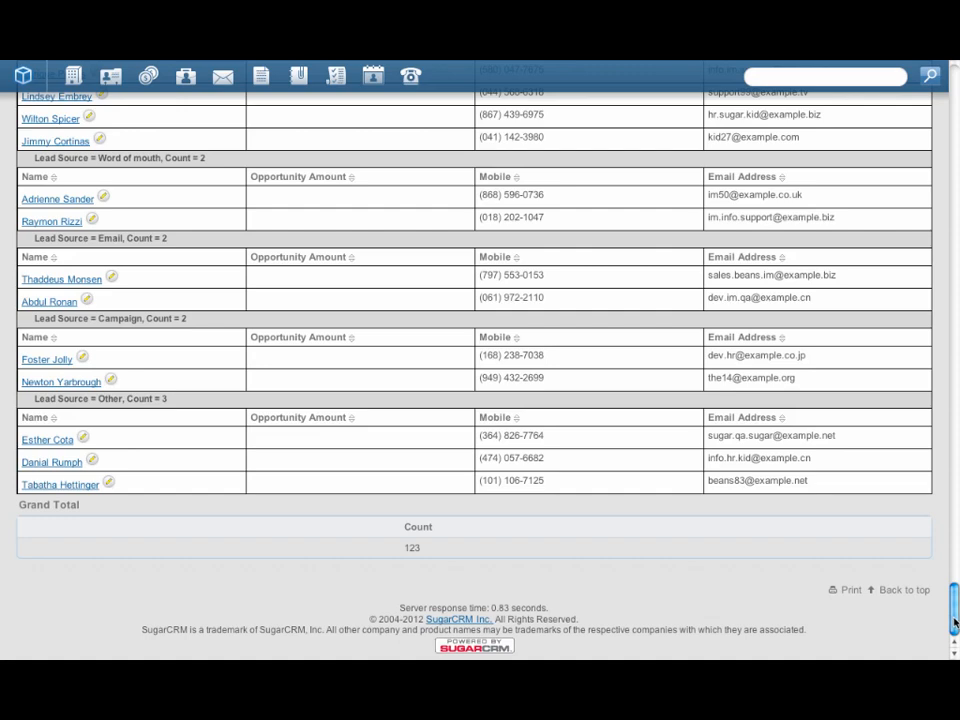
Name the report "Leads by User by Lead Source with Detail", then save and run it.
left_click(912, 591)
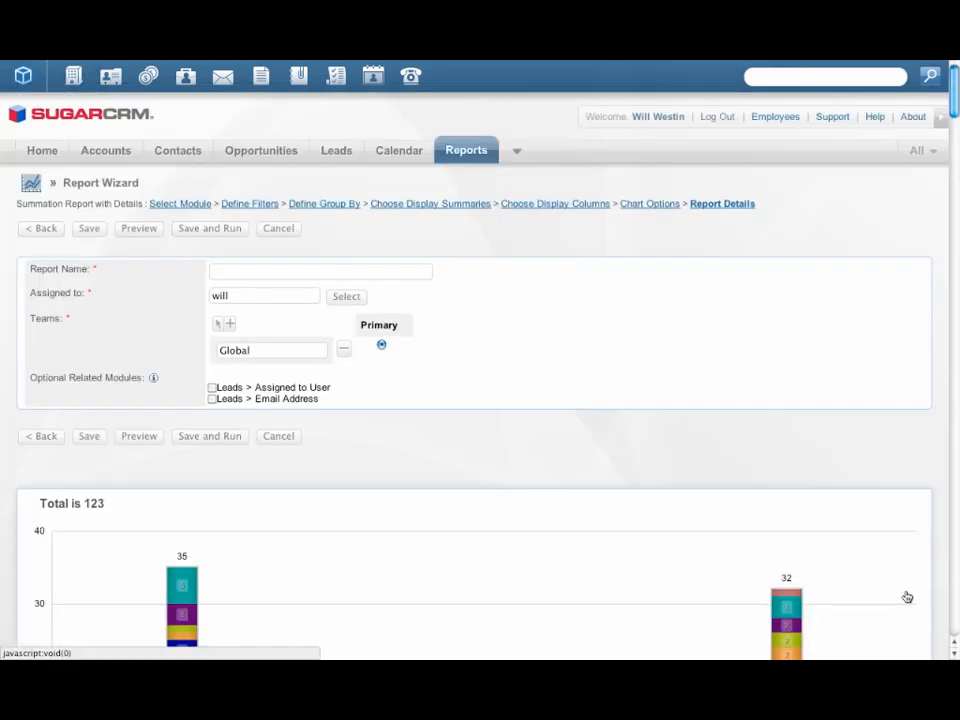
left_click(407, 272)
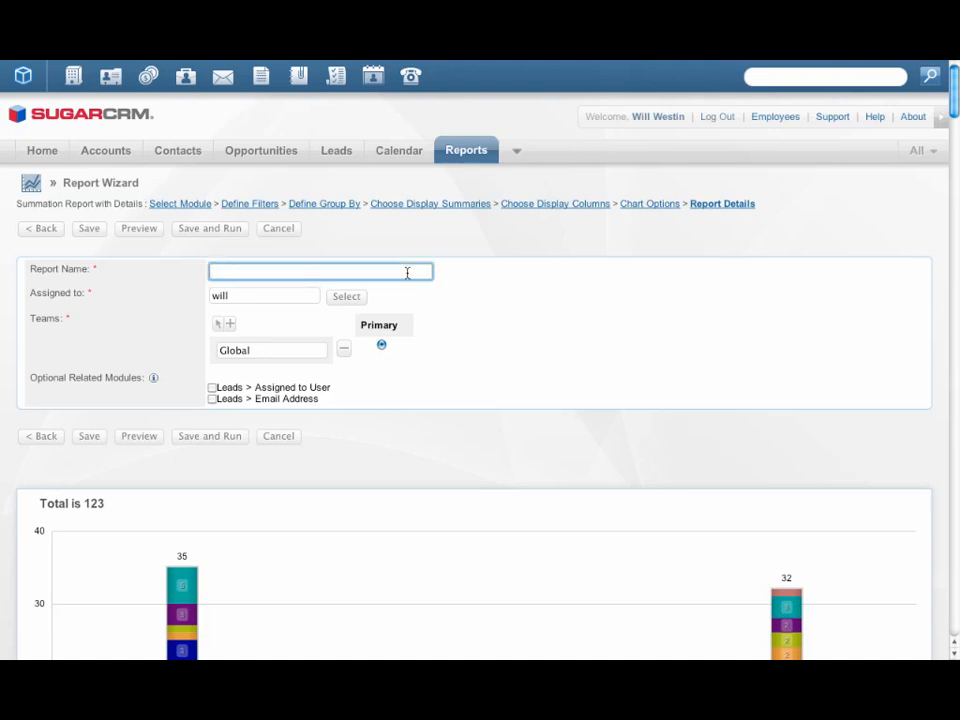
type("Leads by U")
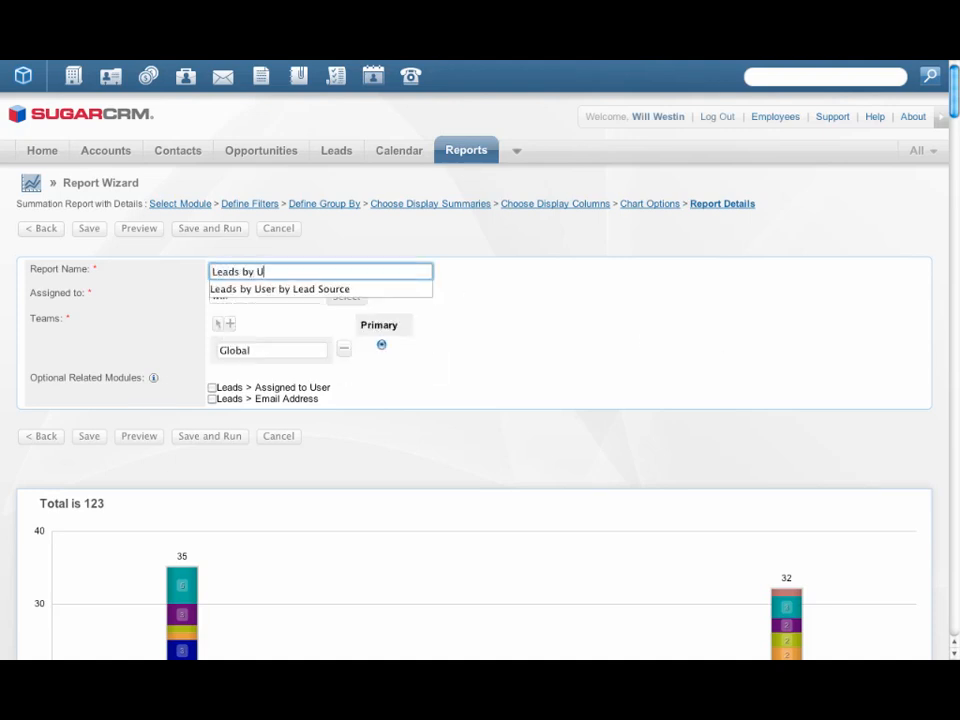
type("ser by Lead Source with Detail")
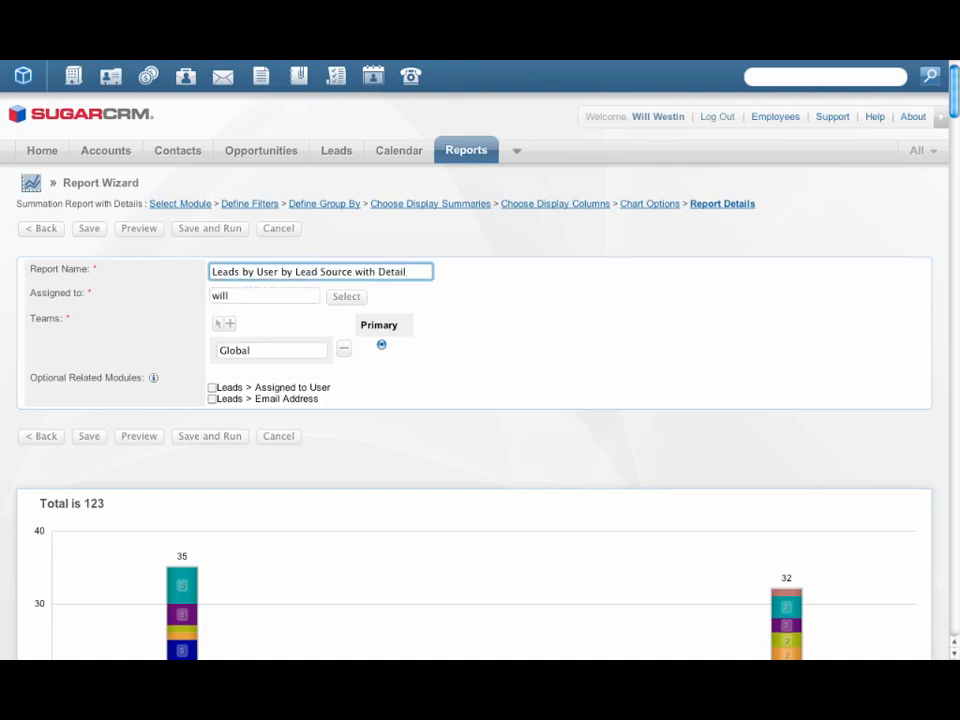
left_click(212, 228)
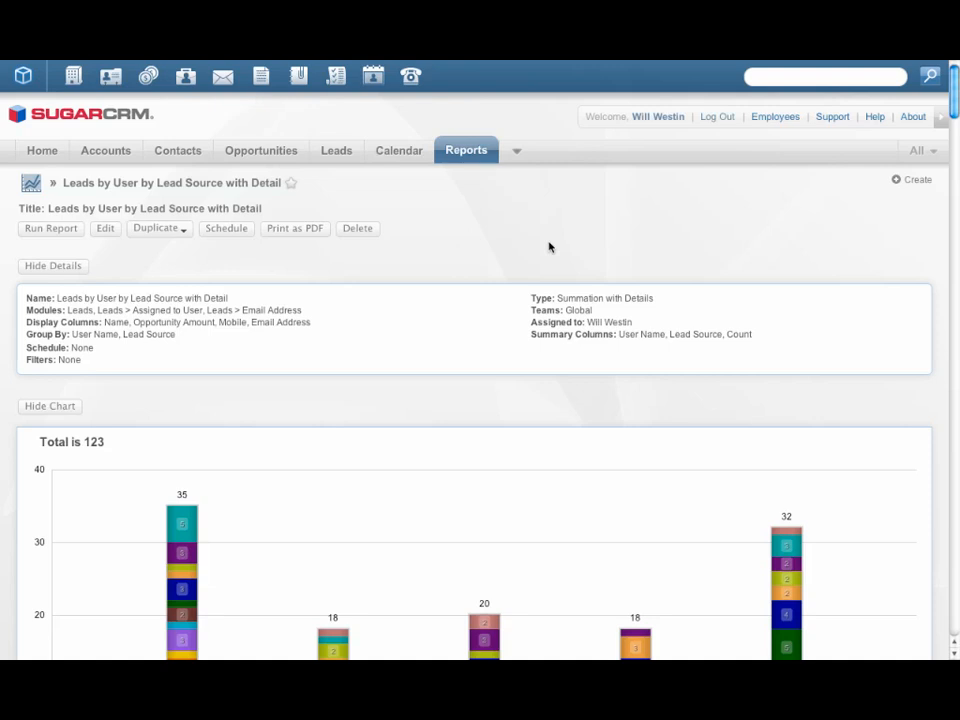
Duplicate the "Leads by User by Lead Source with Detail" report as a Matrix report.
left_click(183, 229)
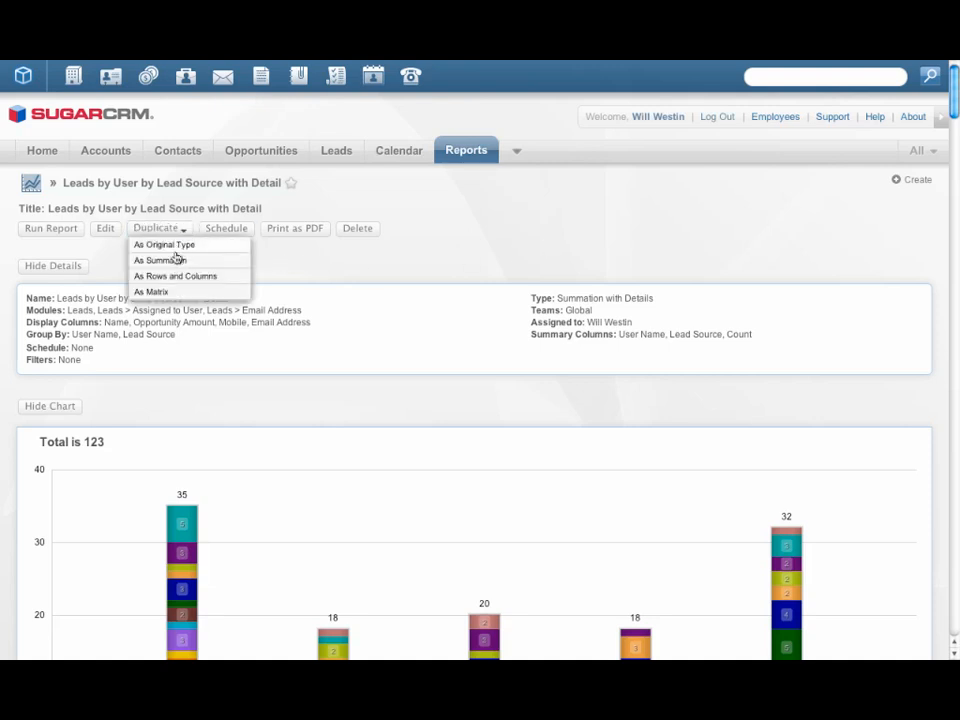
left_click(157, 293)
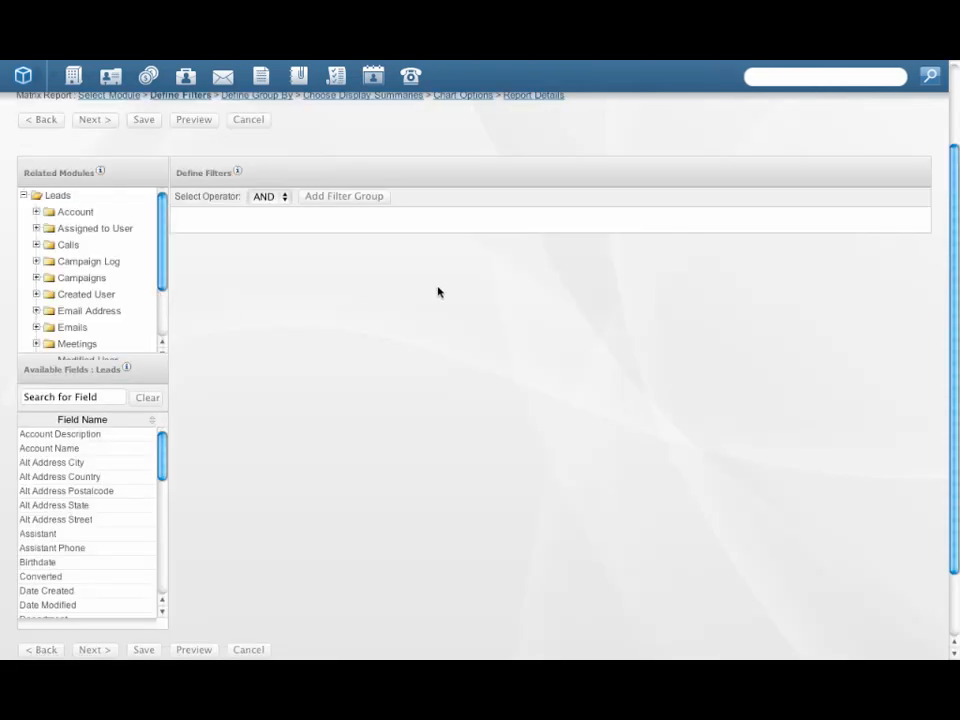
scroll(438, 292, "up", 2)
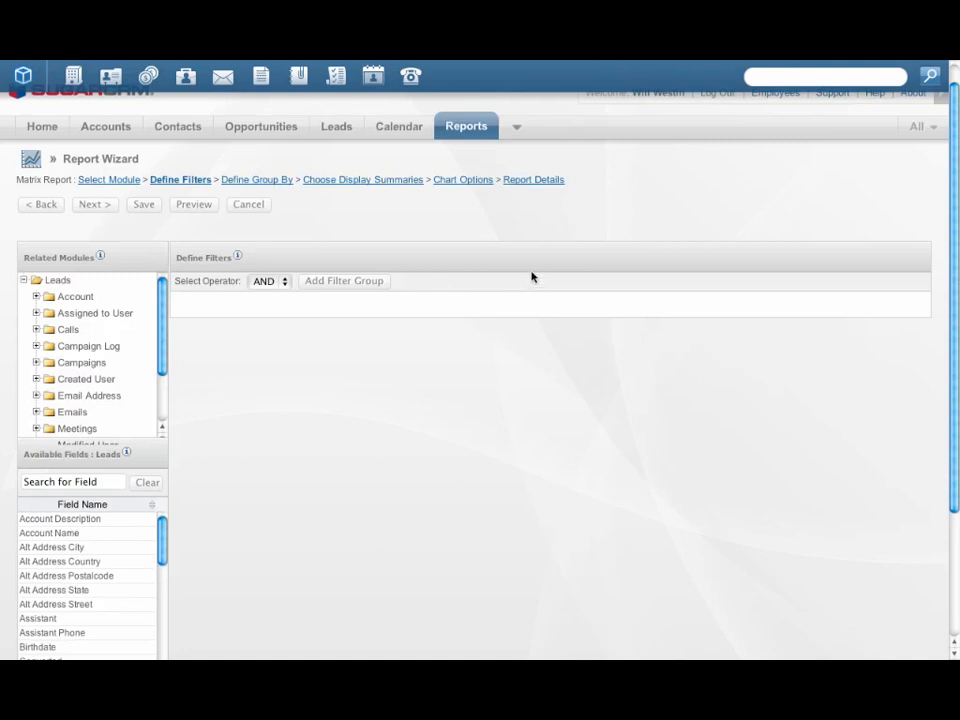
Add Status from the Leads module as the third group-by field and continue to the chart options.
left_click(257, 180)
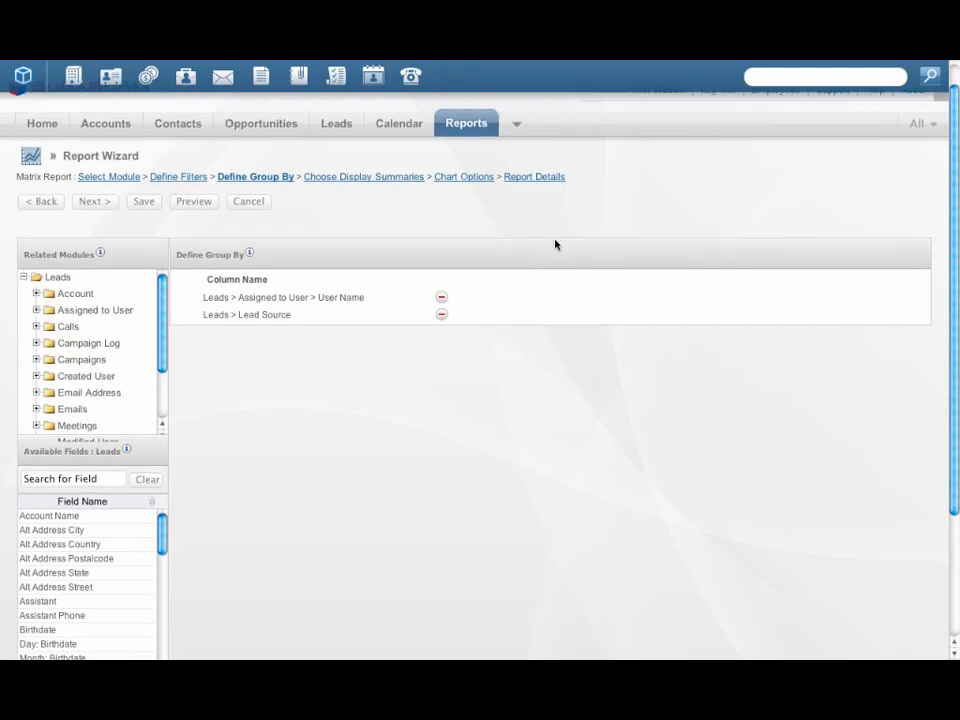
scroll(555, 244, "down", 2)
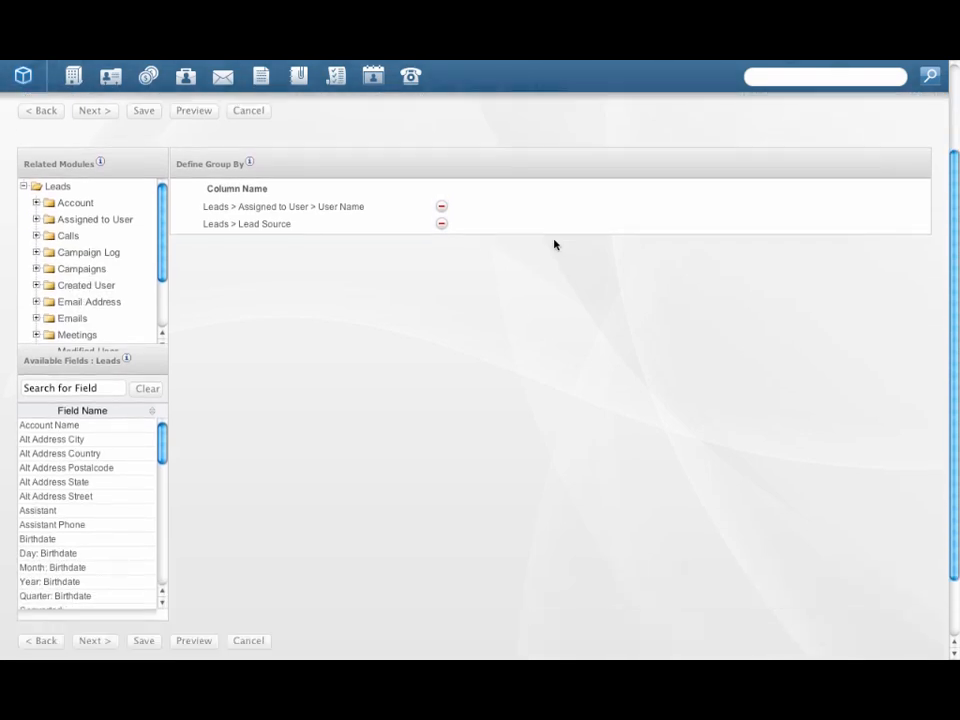
scroll(552, 243, "down", 1)
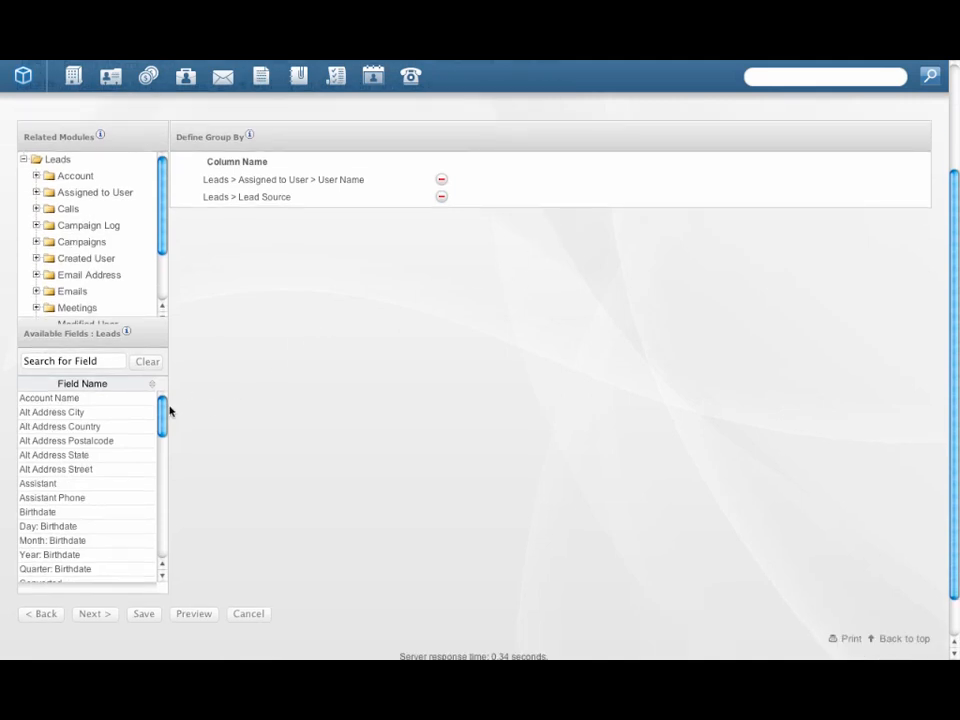
left_click_drag(166, 410, 161, 549)
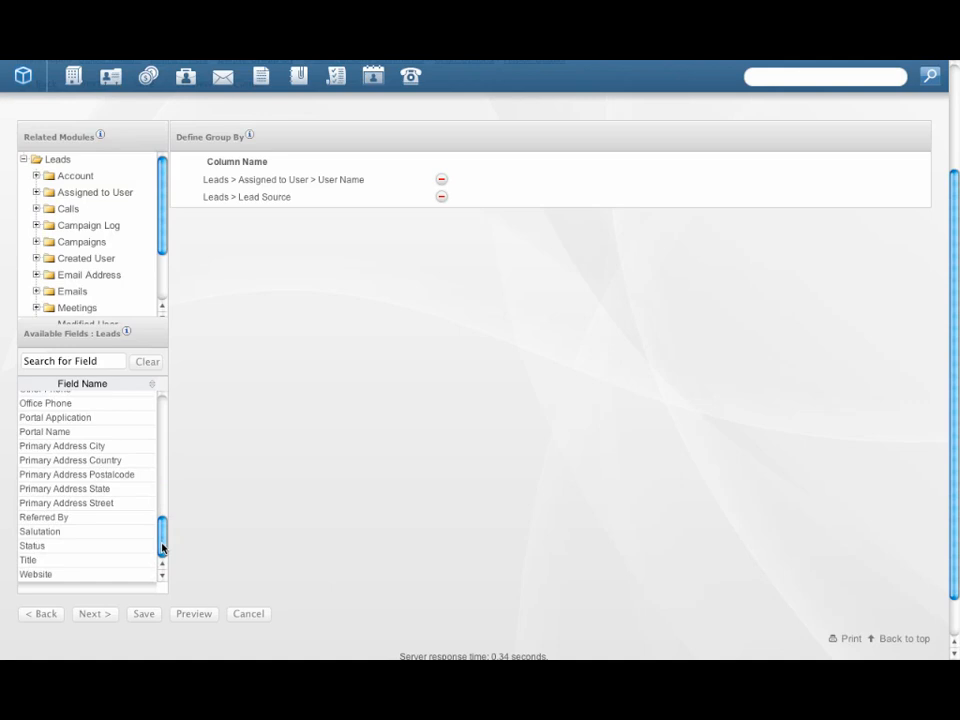
left_click(54, 547)
scroll(232, 445, "up", 3)
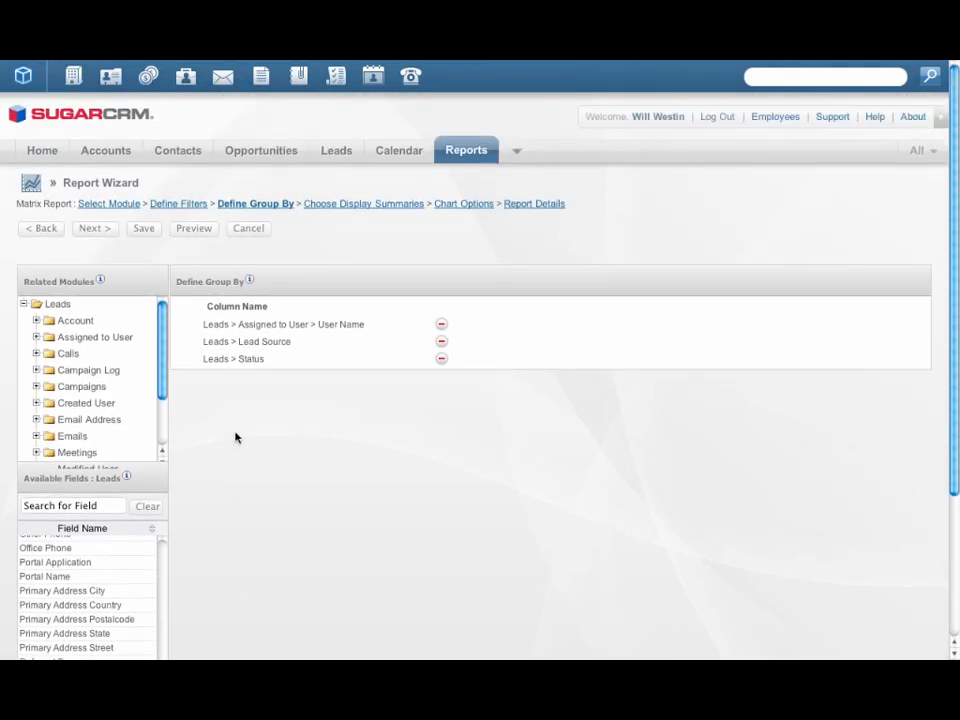
left_click(93, 229)
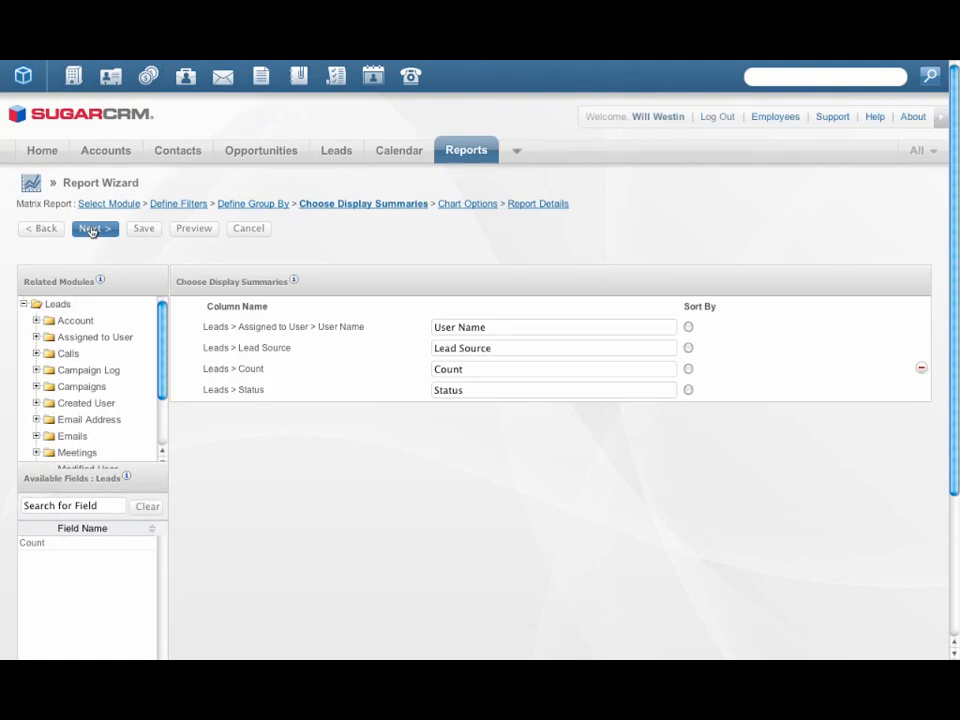
left_click(91, 230)
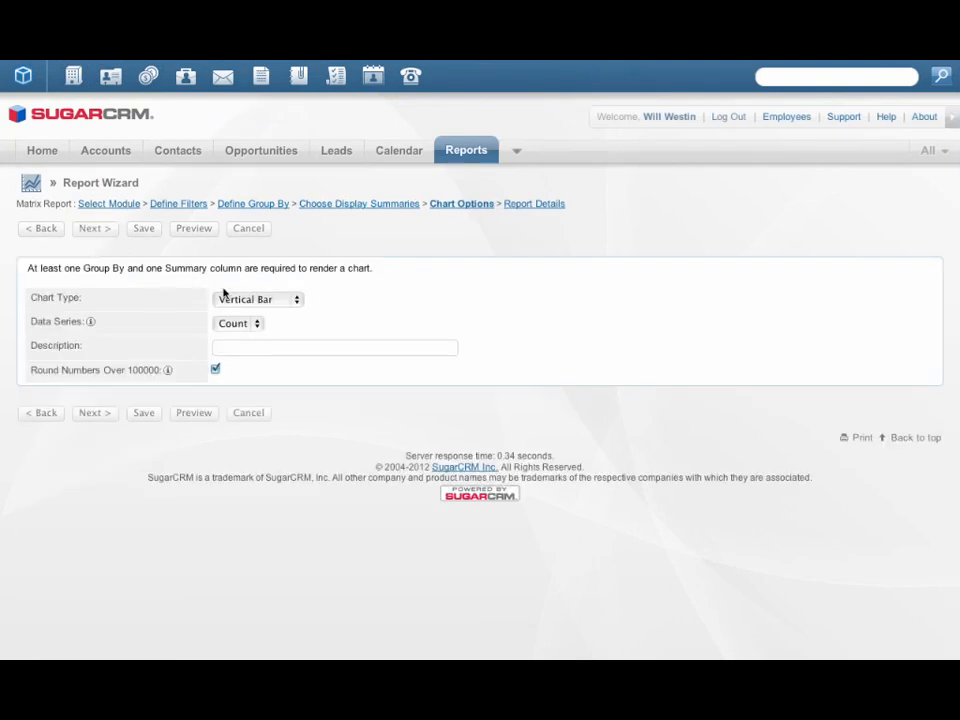
Continue to the matrix report's details, preview it with the 1 X 2 layout, and examine its chart and count table.
left_click(94, 230)
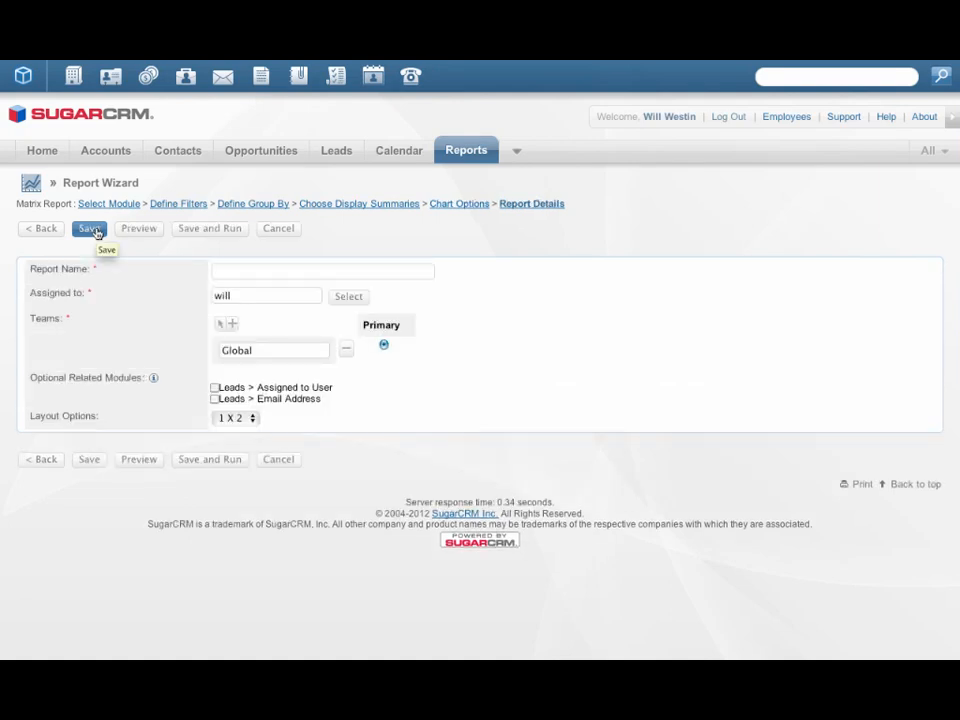
left_click(252, 419)
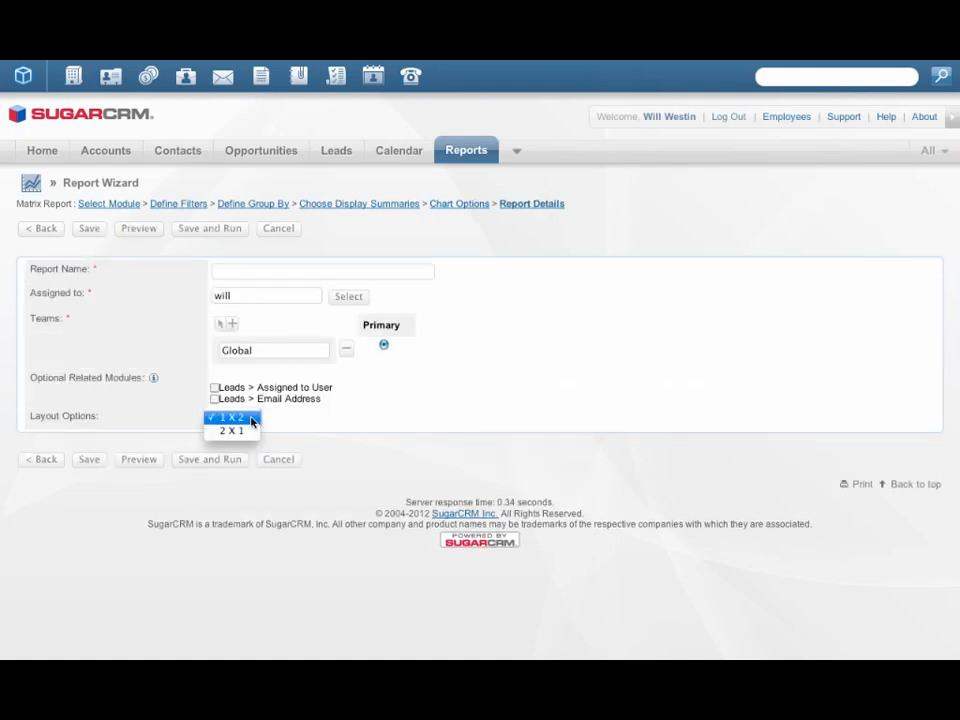
left_click(252, 419)
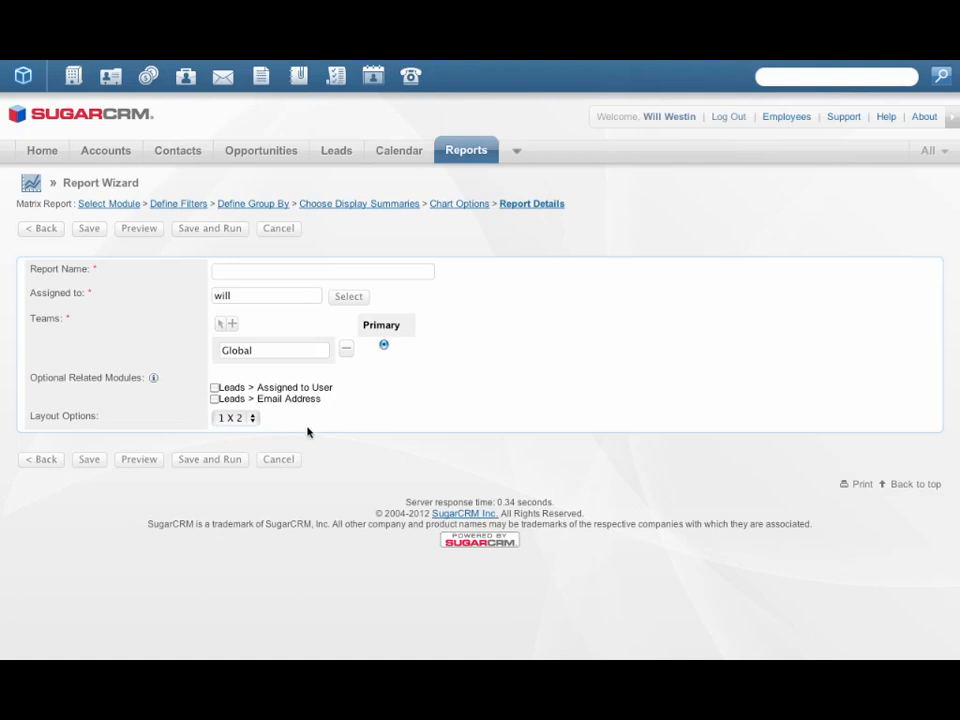
left_click(139, 459)
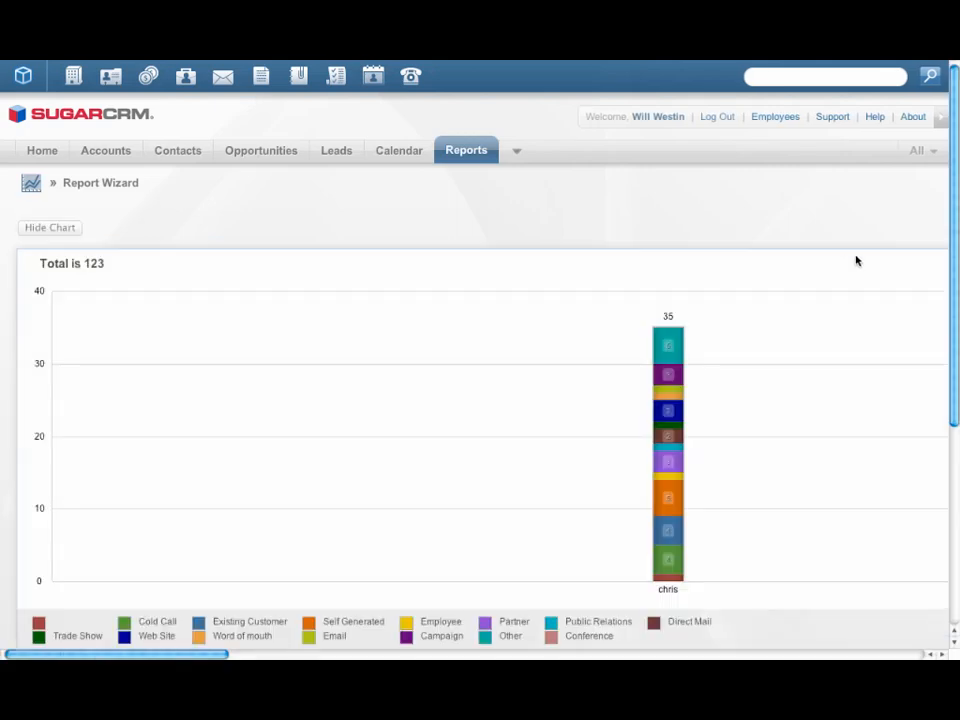
scroll(950, 185, "down", 5)
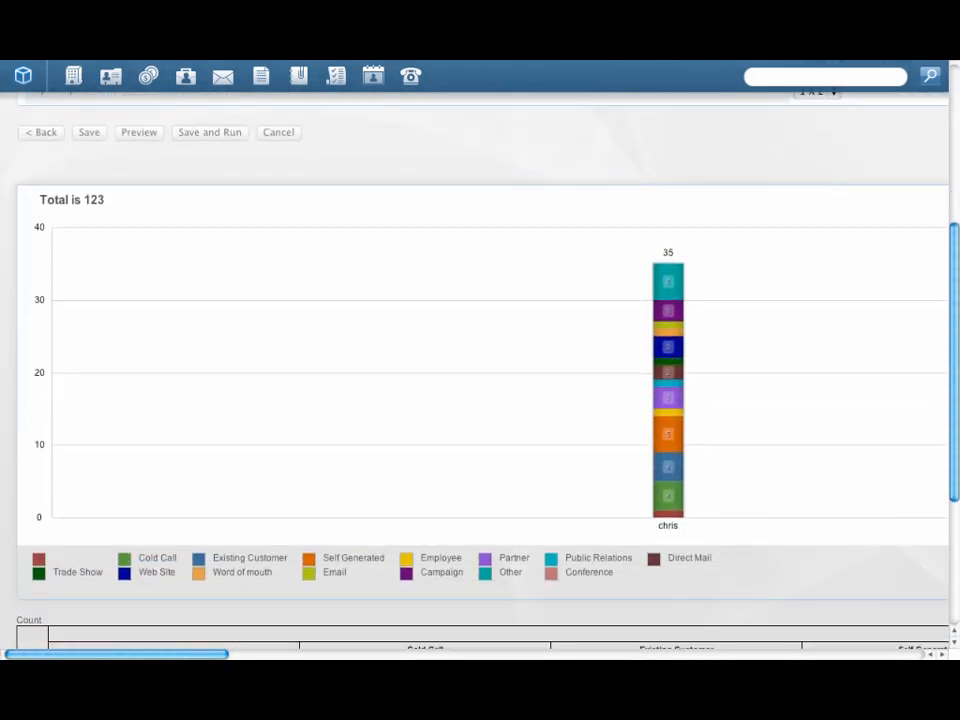
left_click_drag(954, 348, 954, 373)
left_click_drag(211, 654, 280, 654)
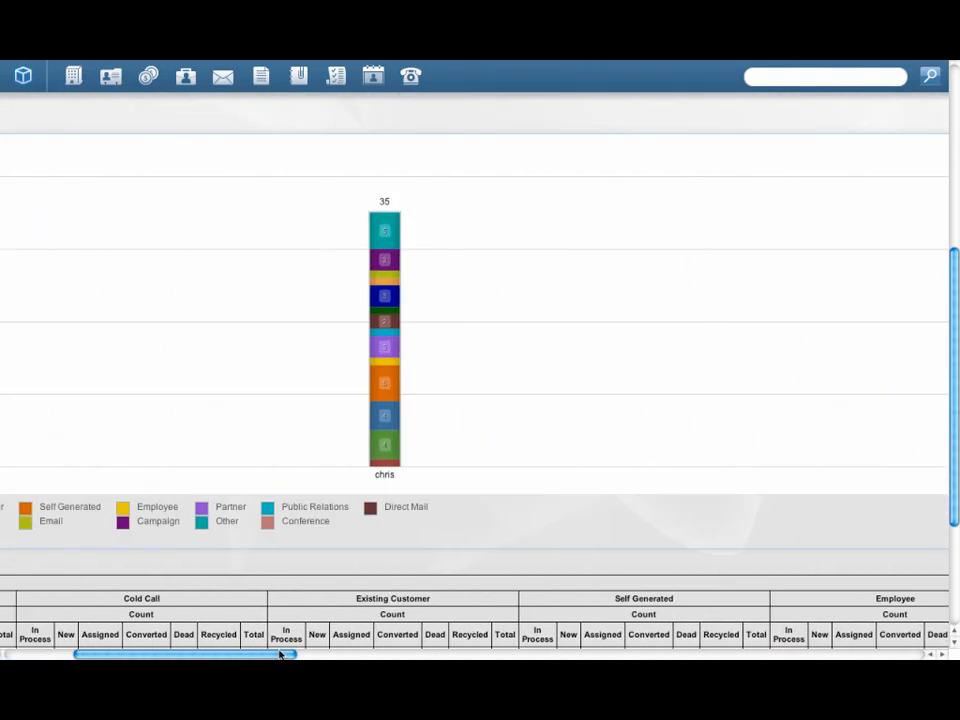
left_click_drag(954, 298, 954, 372)
left_click_drag(201, 654, 111, 654)
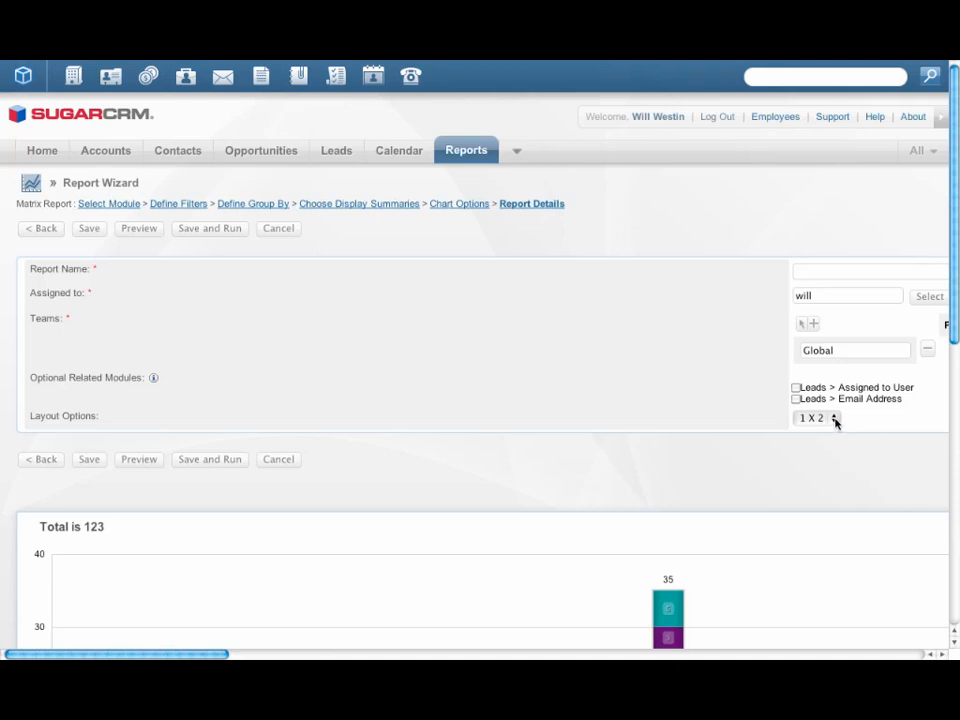
Change the matrix report's layout option to 2 X 1 and preview it again.
left_click(836, 422)
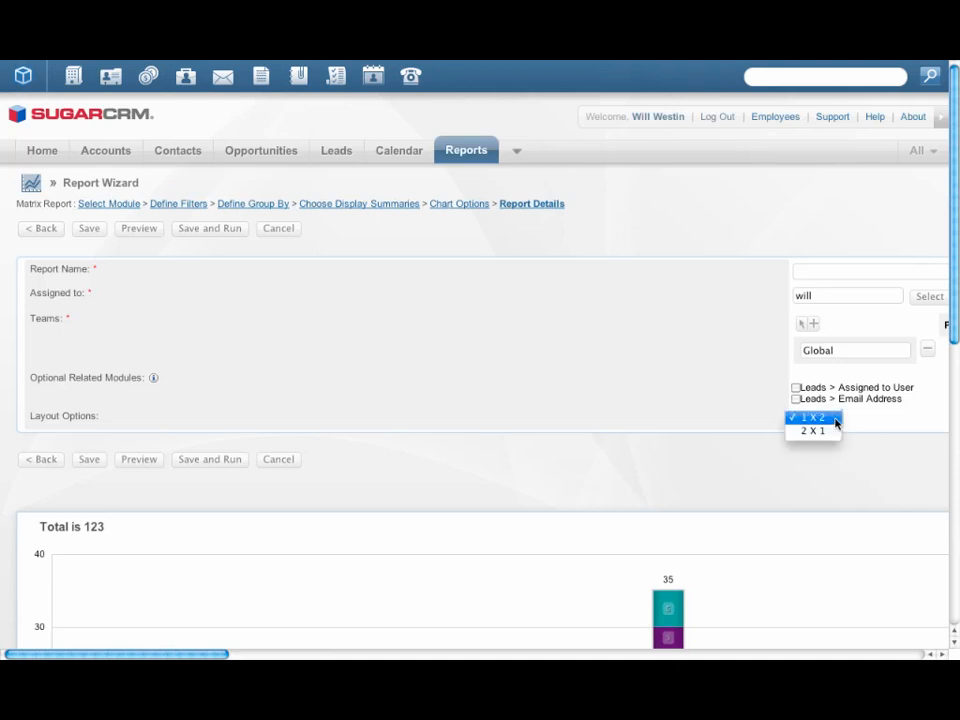
left_click(820, 432)
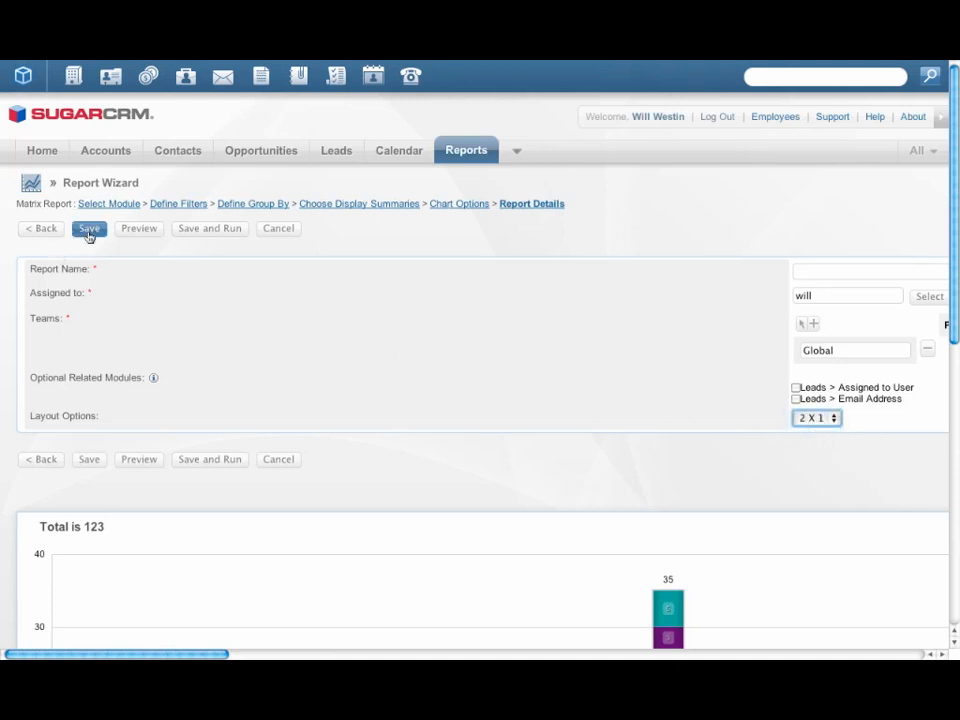
left_click(137, 229)
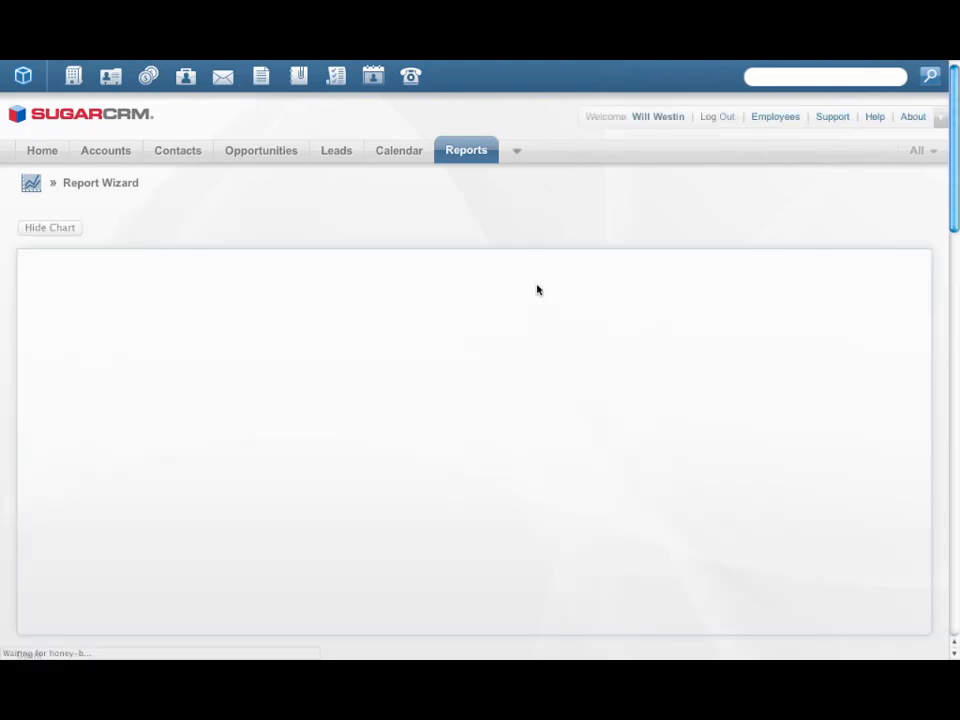
Examine the previewed matrix counts by user name, lead source and status, including each user's totals and the grand total row.
left_click_drag(956, 150, 957, 352)
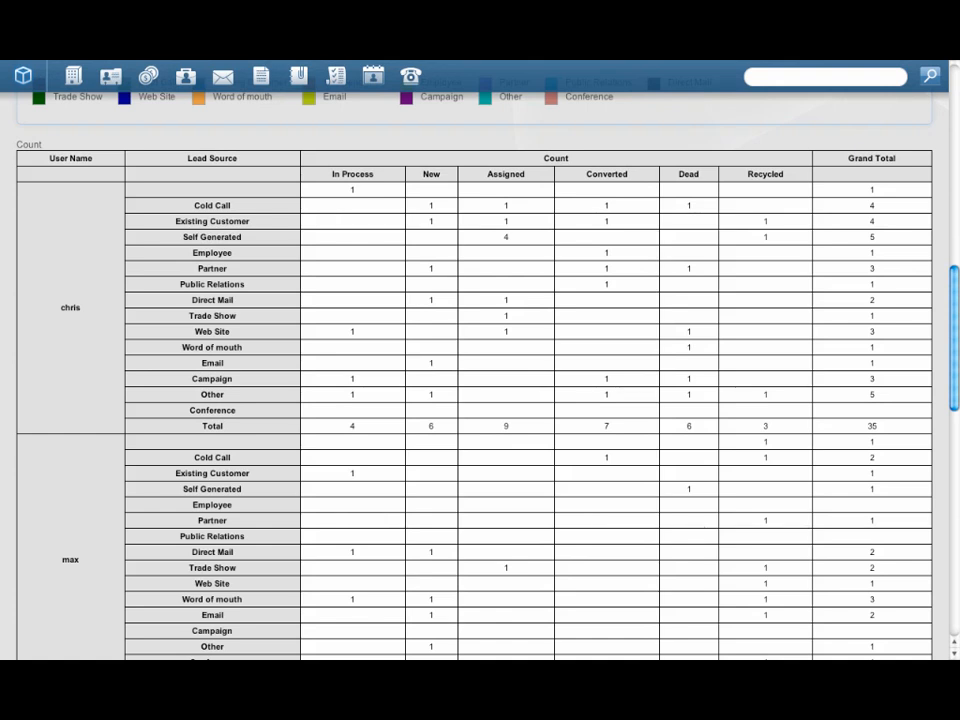
left_click_drag(957, 352, 957, 356)
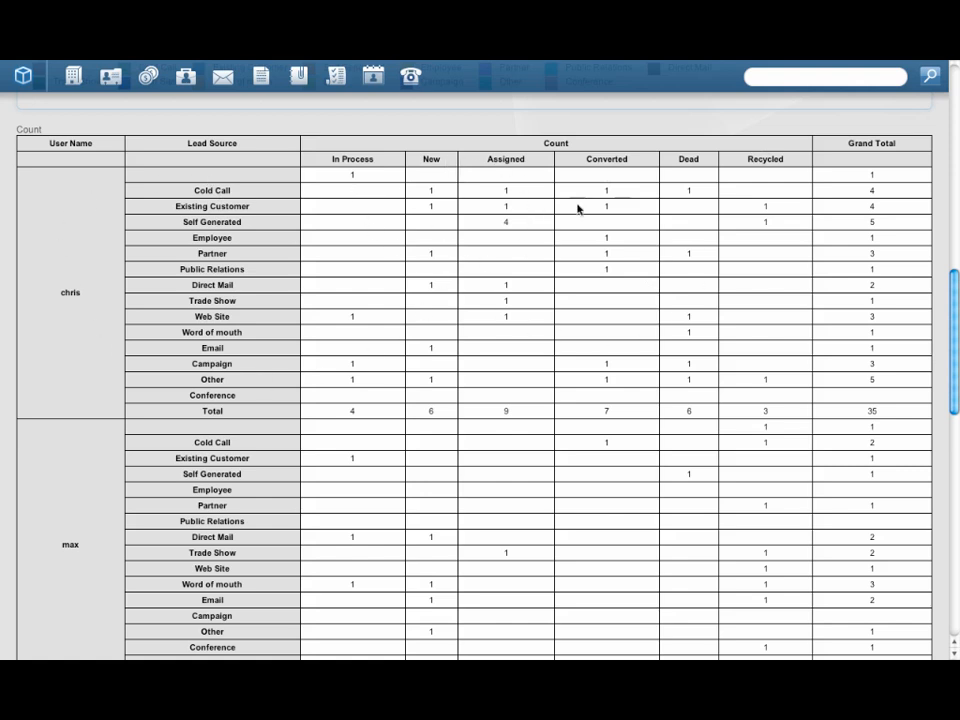
left_click_drag(231, 190, 273, 399)
left_click(424, 406)
scroll(945, 300, "down", 3)
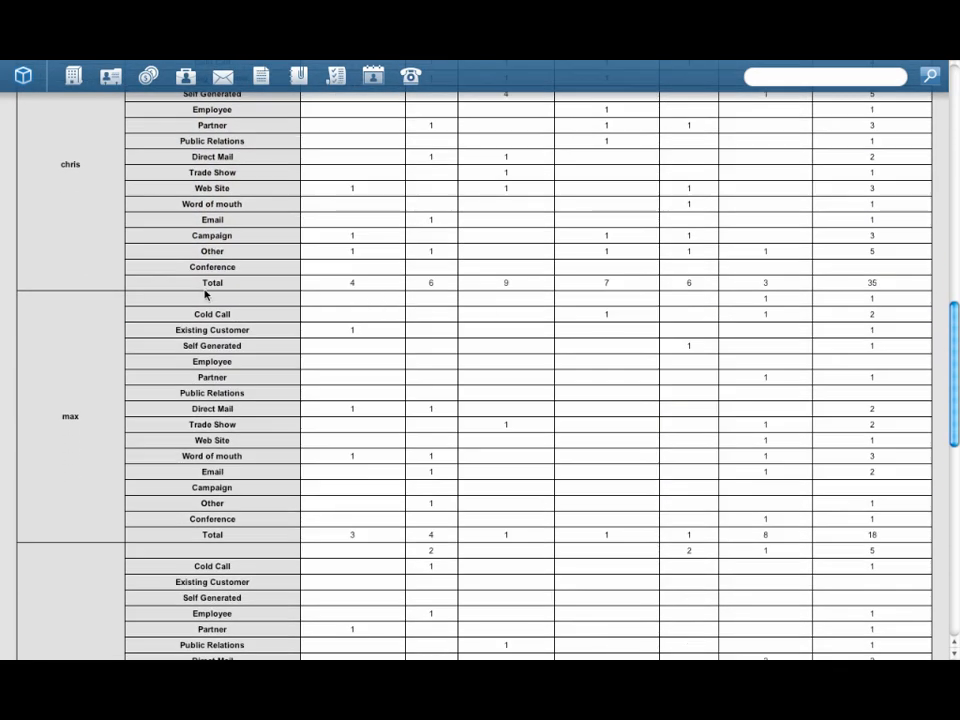
left_click_drag(234, 284, 891, 285)
scroll(955, 357, "down", 1)
left_click_drag(955, 357, 951, 530)
double_click(876, 550)
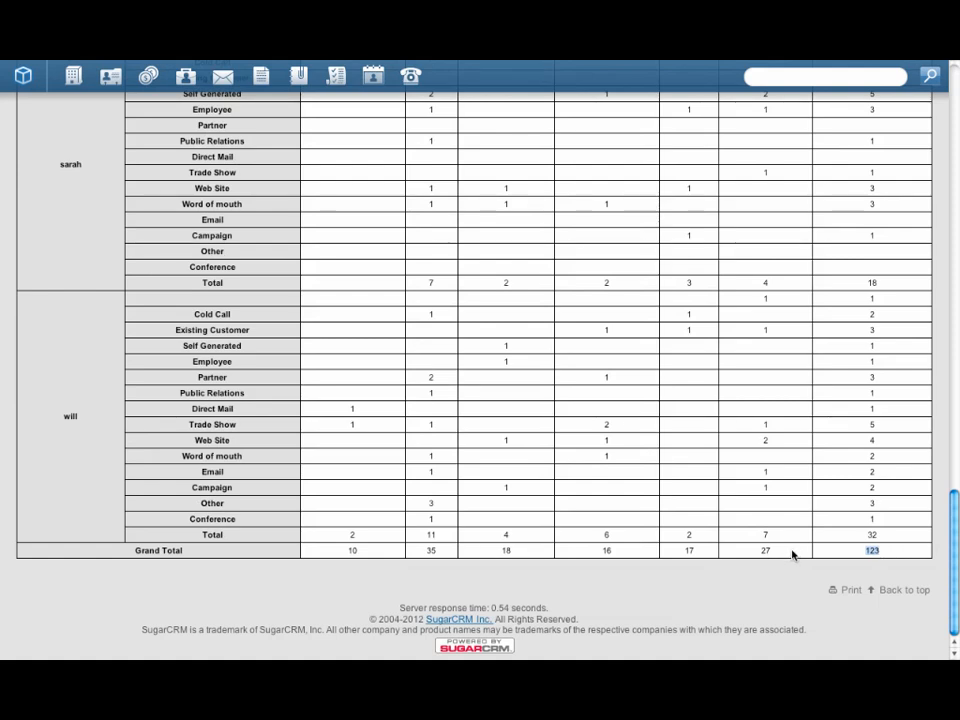
left_click_drag(791, 555, 345, 552)
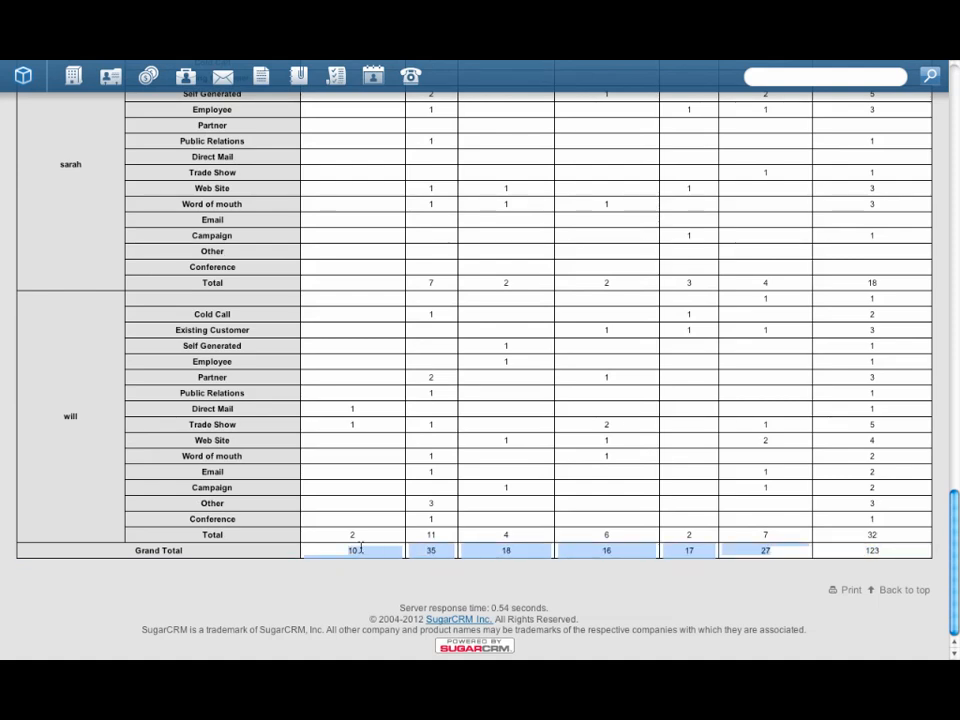
left_click(849, 564)
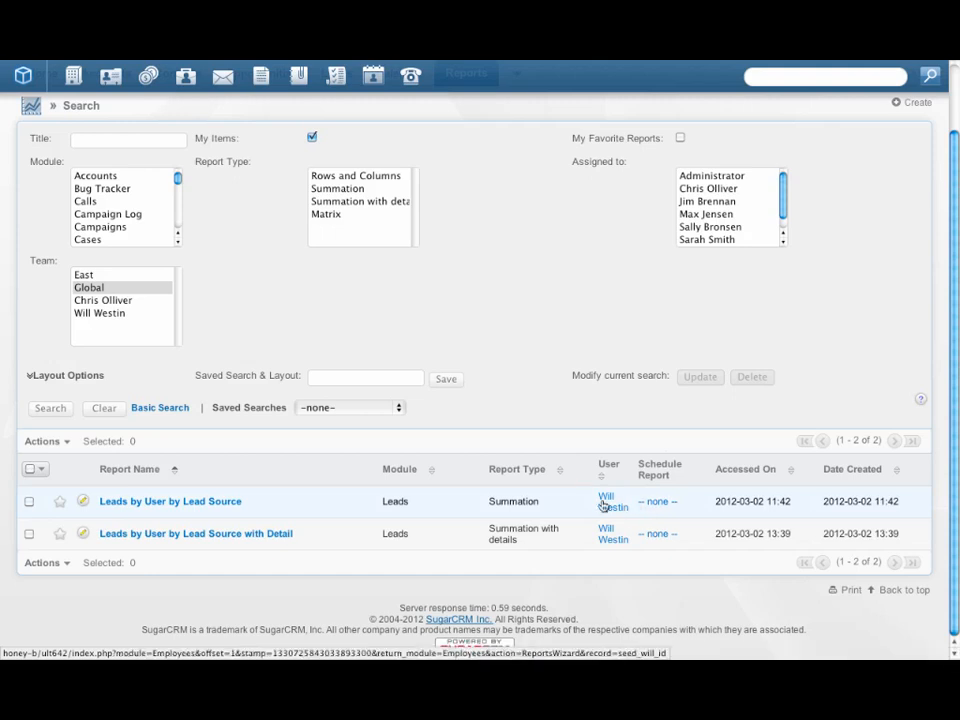
Open the schedule for the "Leads by User by Lead Source" report and set its start to 2012-03-09 at 07:00.
left_click(657, 503)
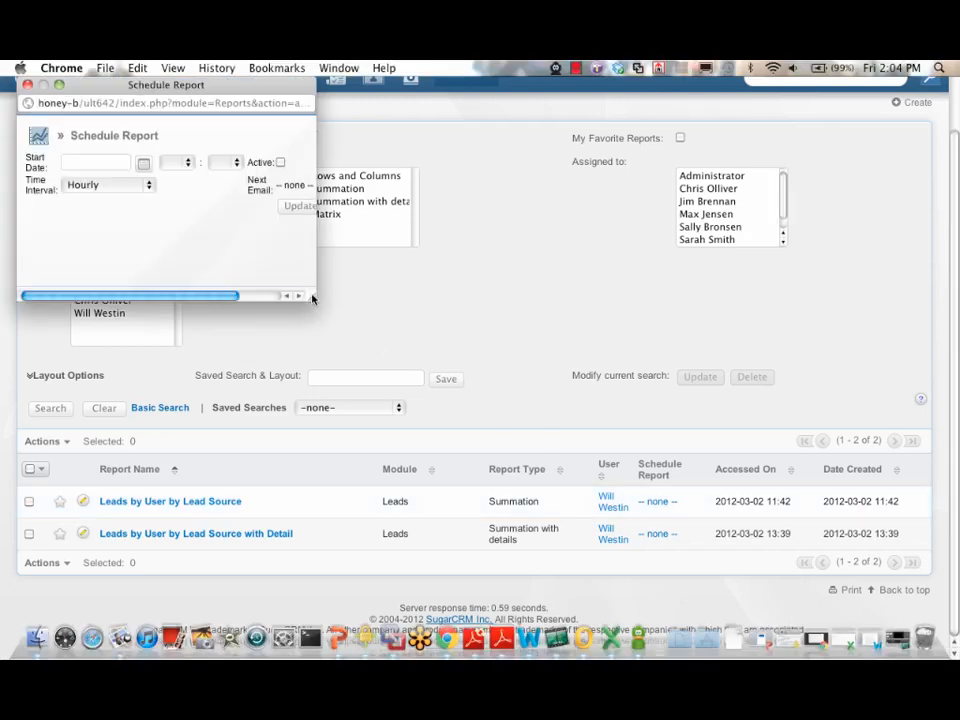
left_click_drag(312, 297, 440, 330)
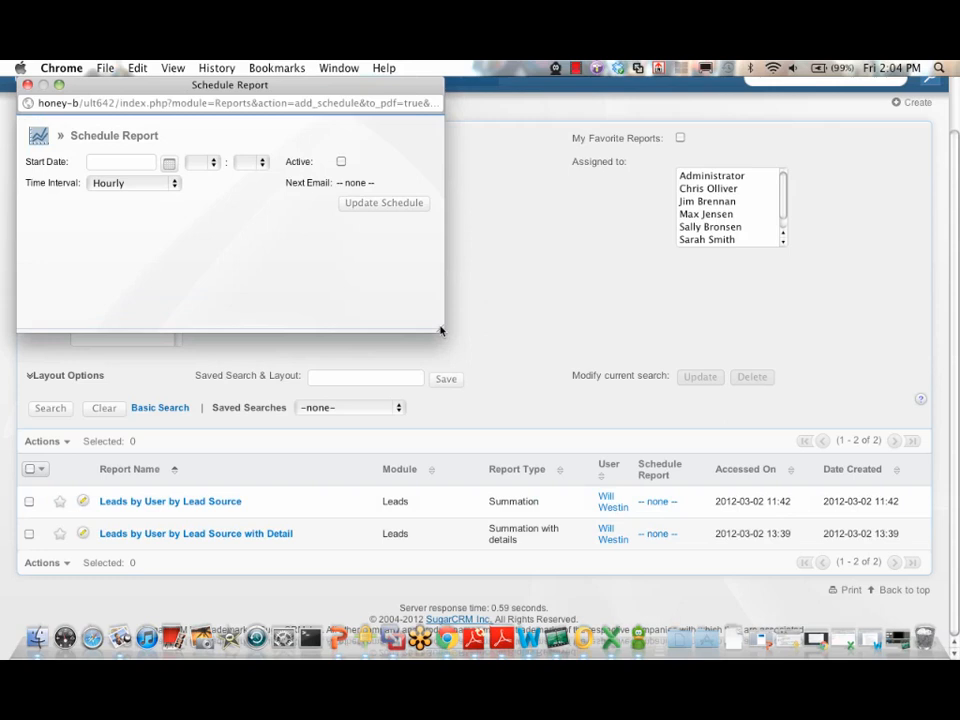
left_click(170, 164)
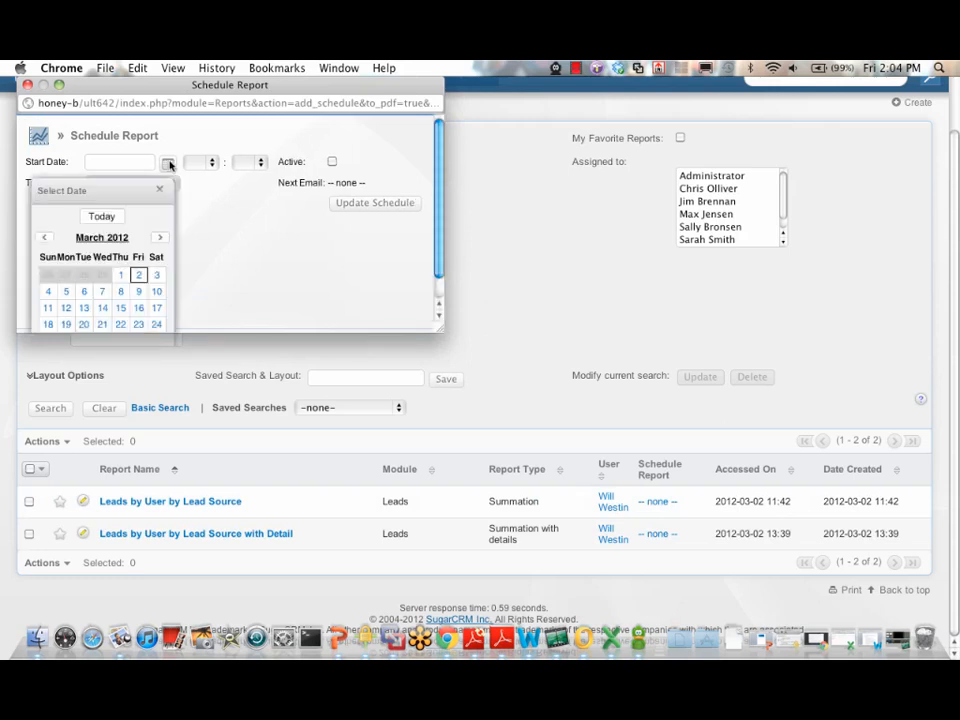
left_click(134, 292)
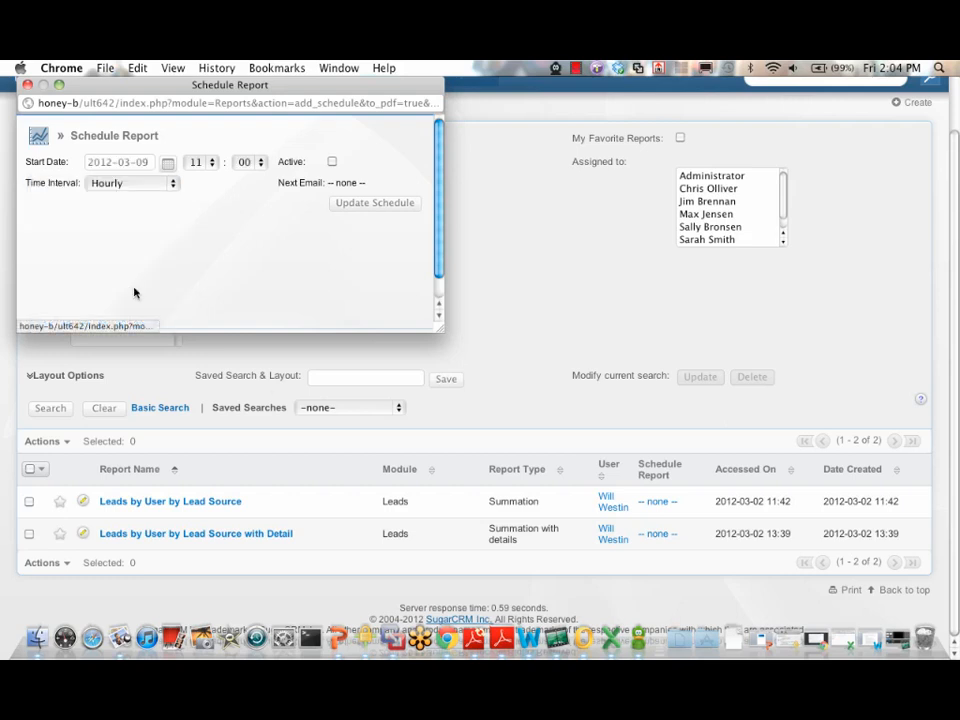
left_click(209, 162)
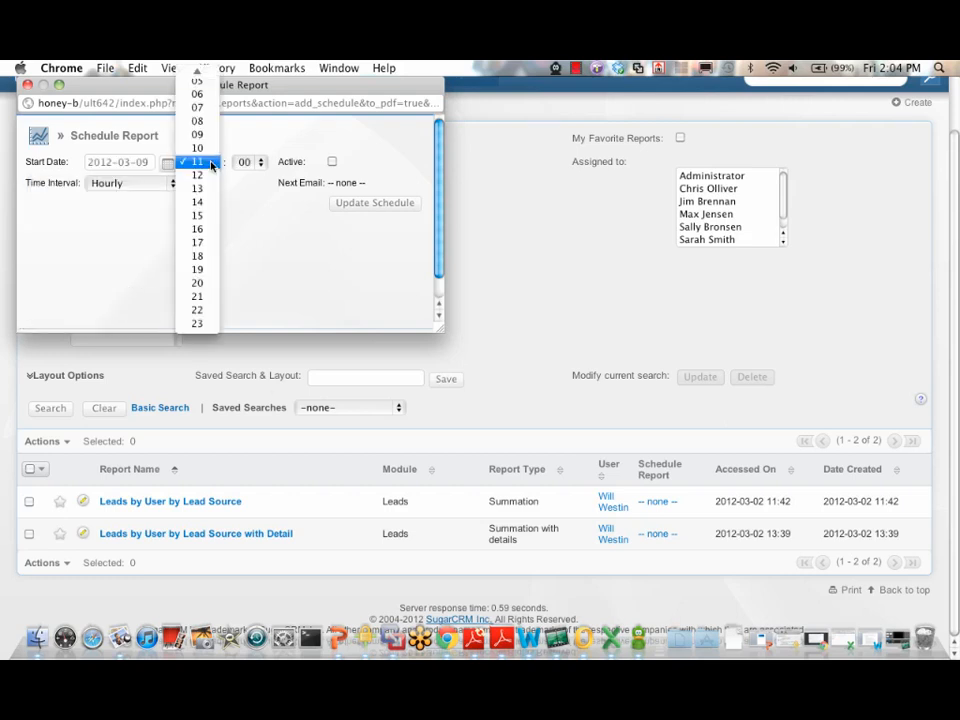
left_click(190, 140)
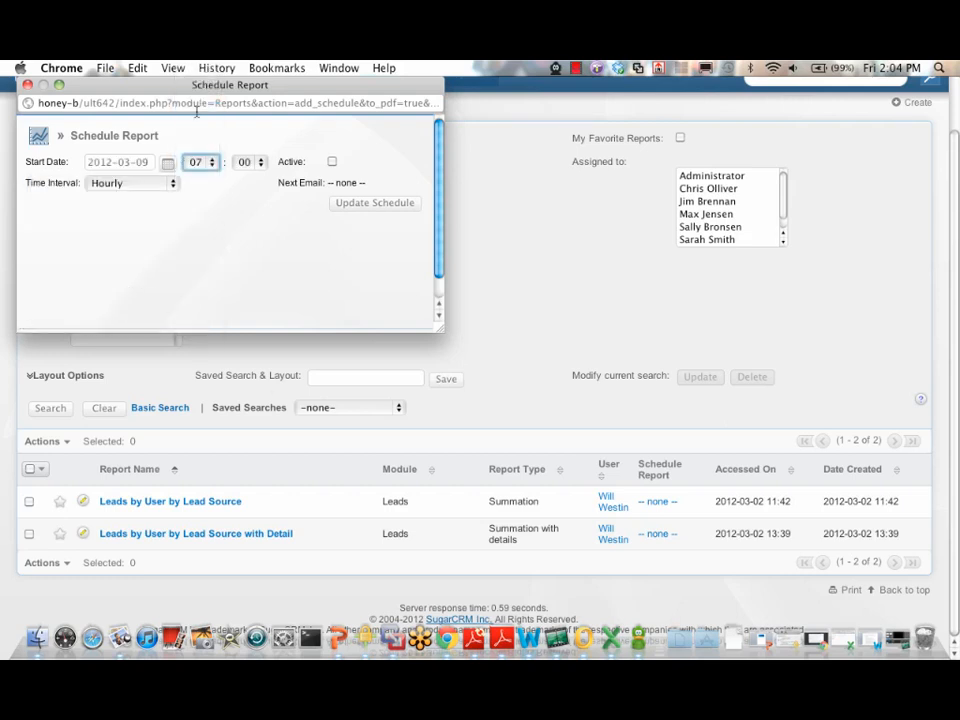
Set the report schedule's time interval to Weekly, make it active, and update the schedule.
left_click(172, 184)
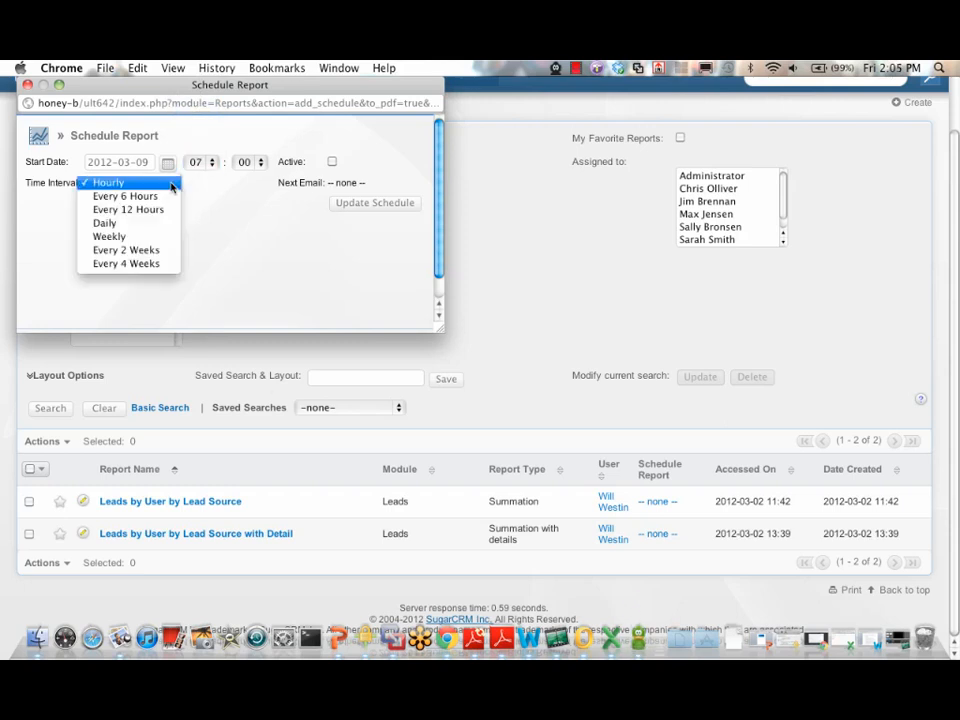
left_click(115, 237)
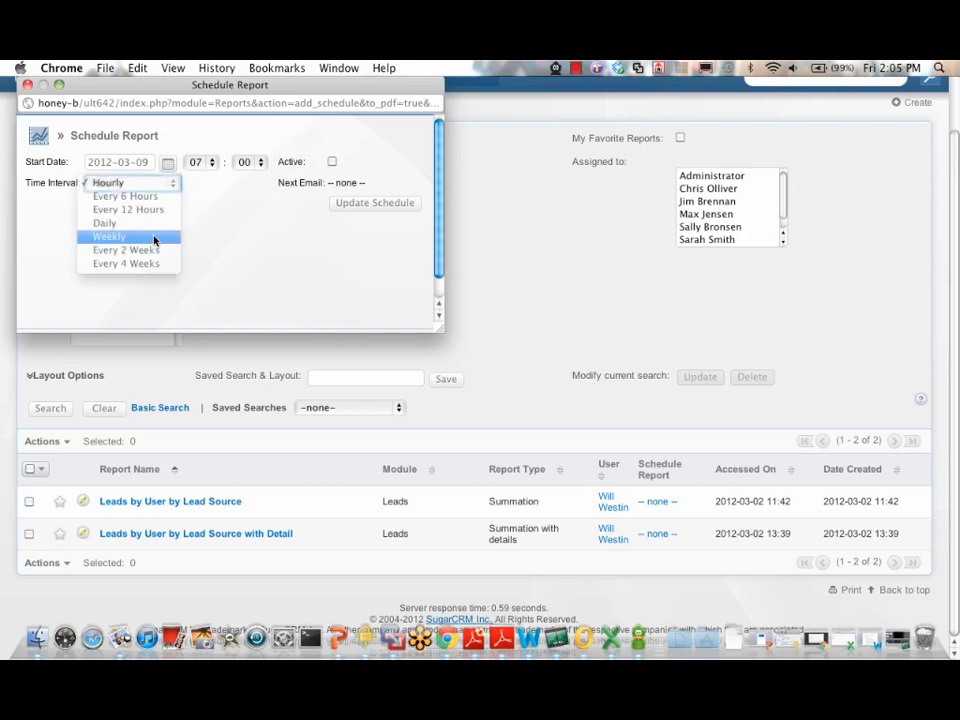
left_click(332, 161)
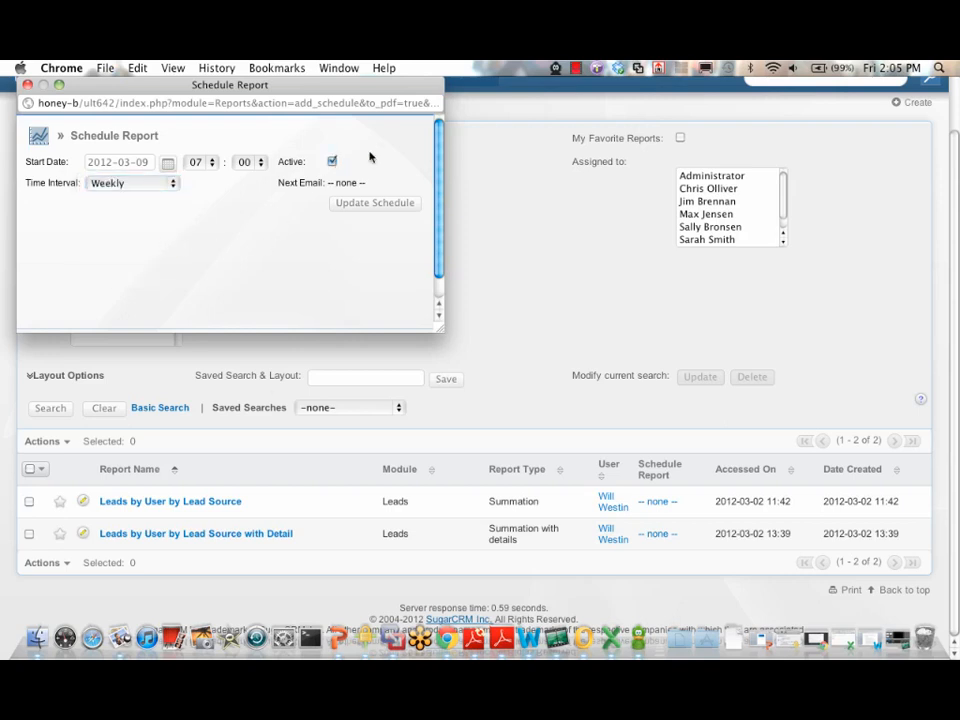
left_click(361, 209)
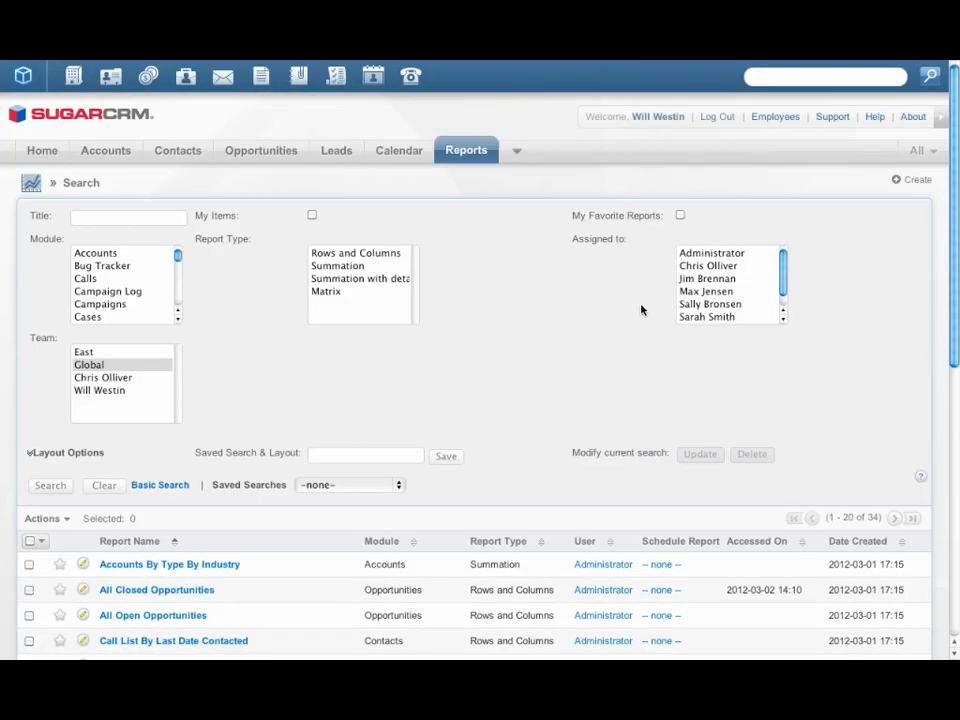
Open the "All Closed Opportunities" report from the reports list and export it.
scroll(641, 310, "down", 5)
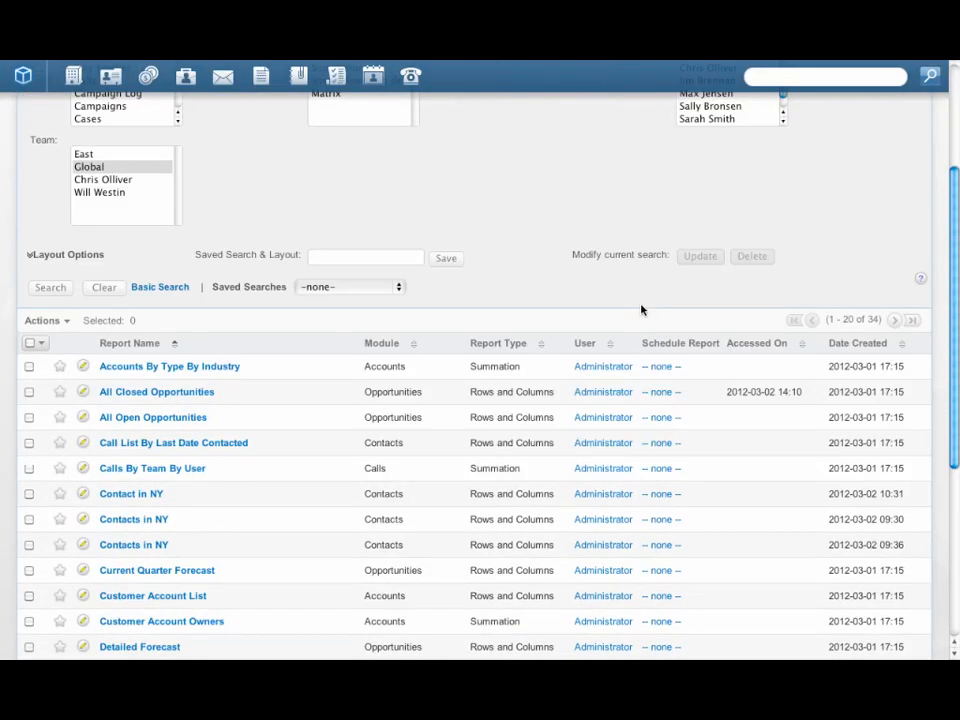
left_click(168, 396)
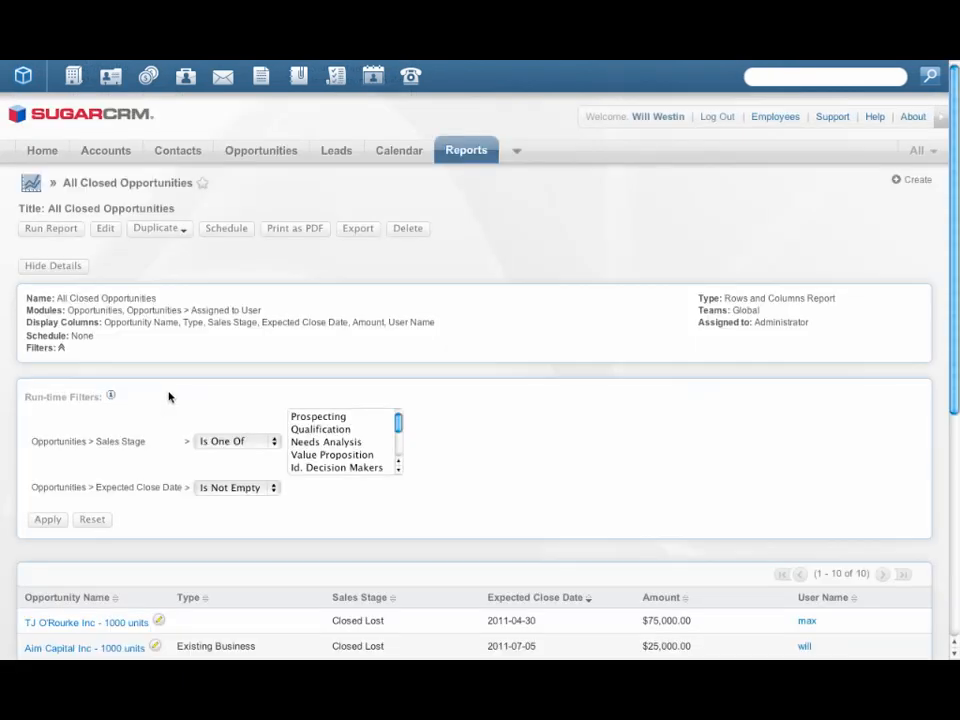
left_click(360, 229)
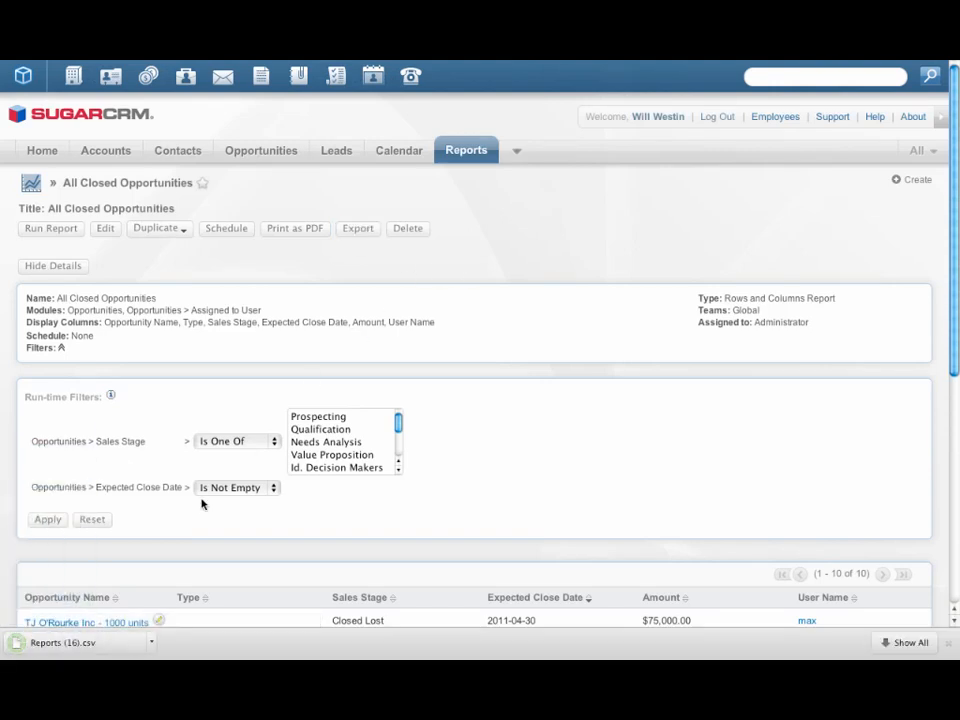
Open the exported Reports (16).csv in Excel, fit all columns to their contents, and minimize the workbook.
left_click(118, 639)
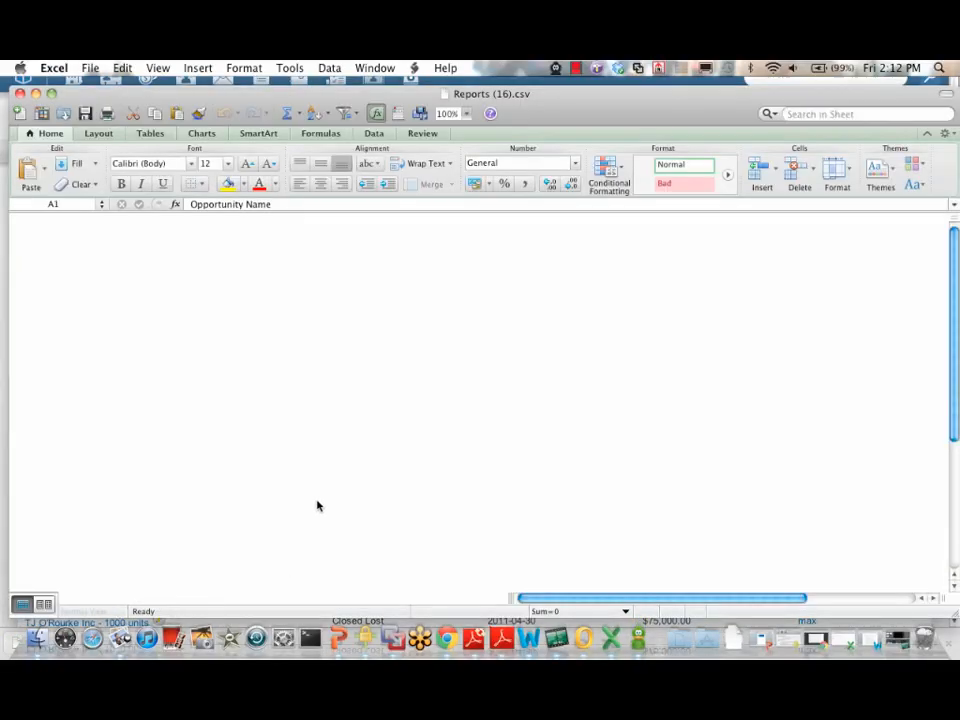
left_click(18, 217)
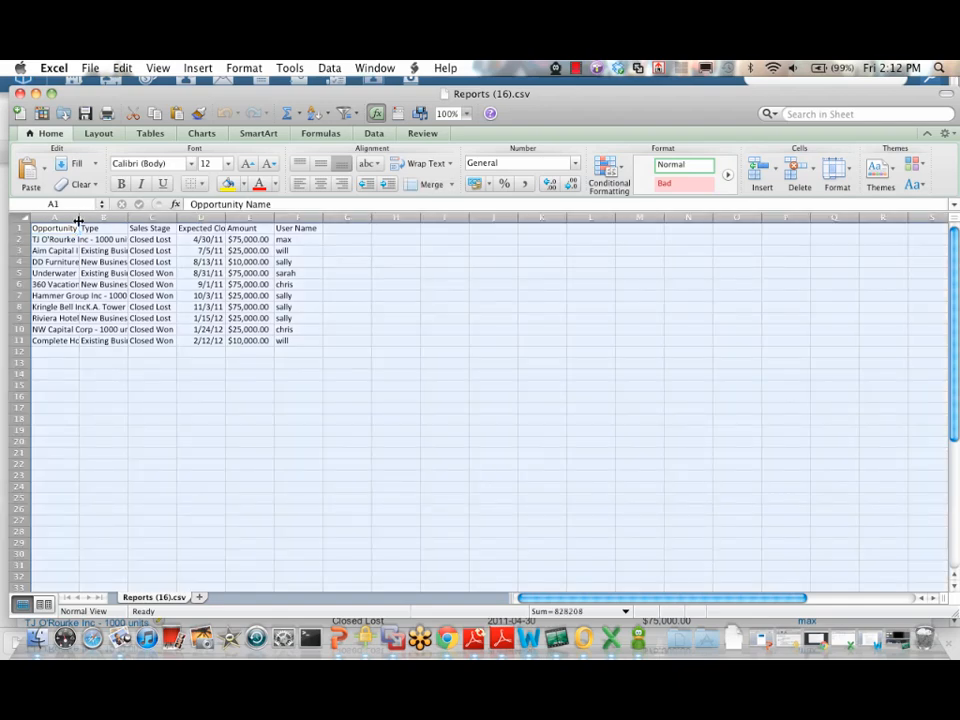
double_click(79, 217)
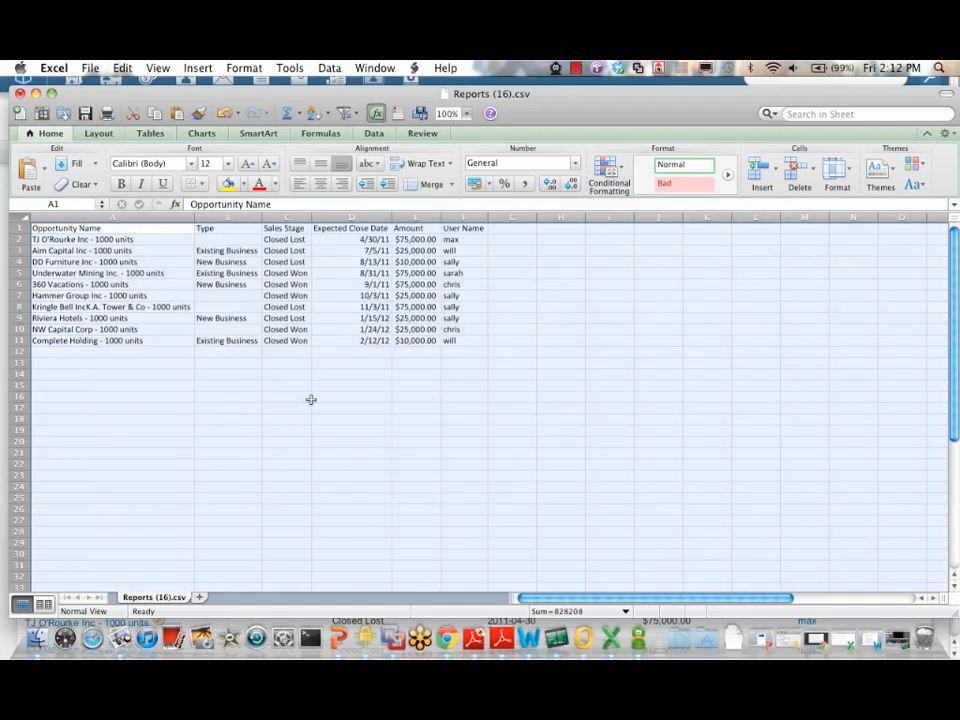
left_click(36, 93)
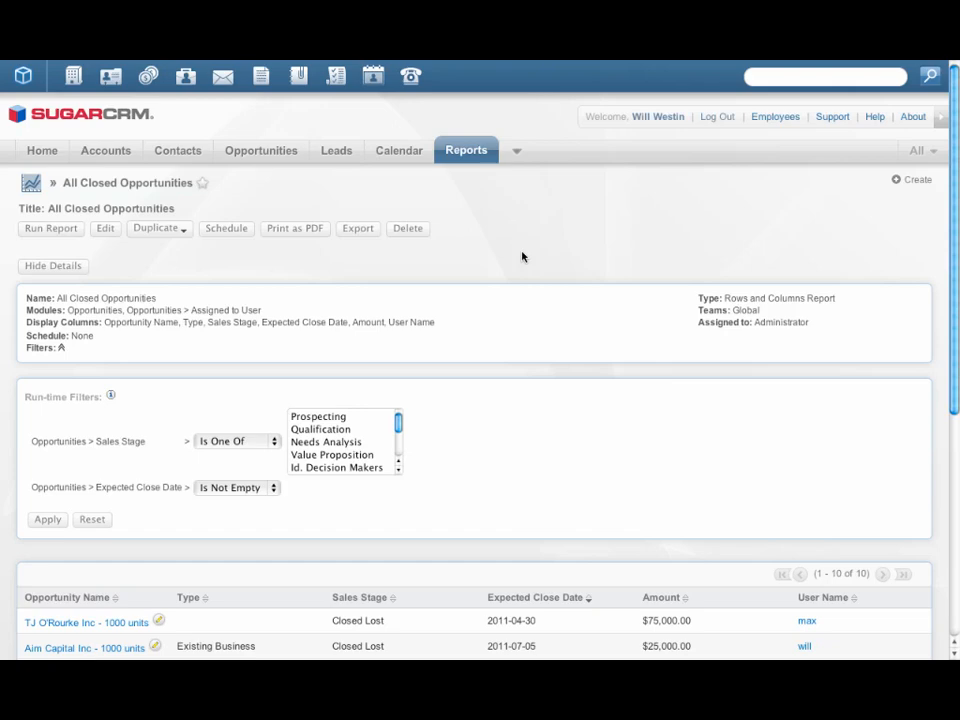
Return to the reports list and open the "Leads by User by Lead Source with Detail" report.
left_click(472, 151)
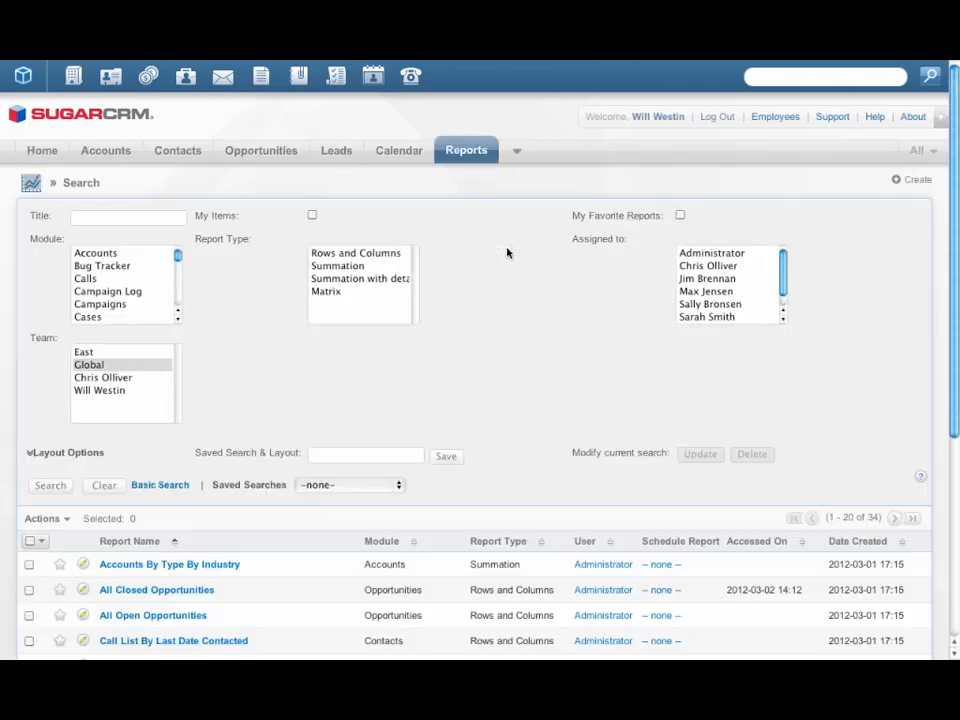
scroll(229, 437, "down", 5)
left_click(229, 437)
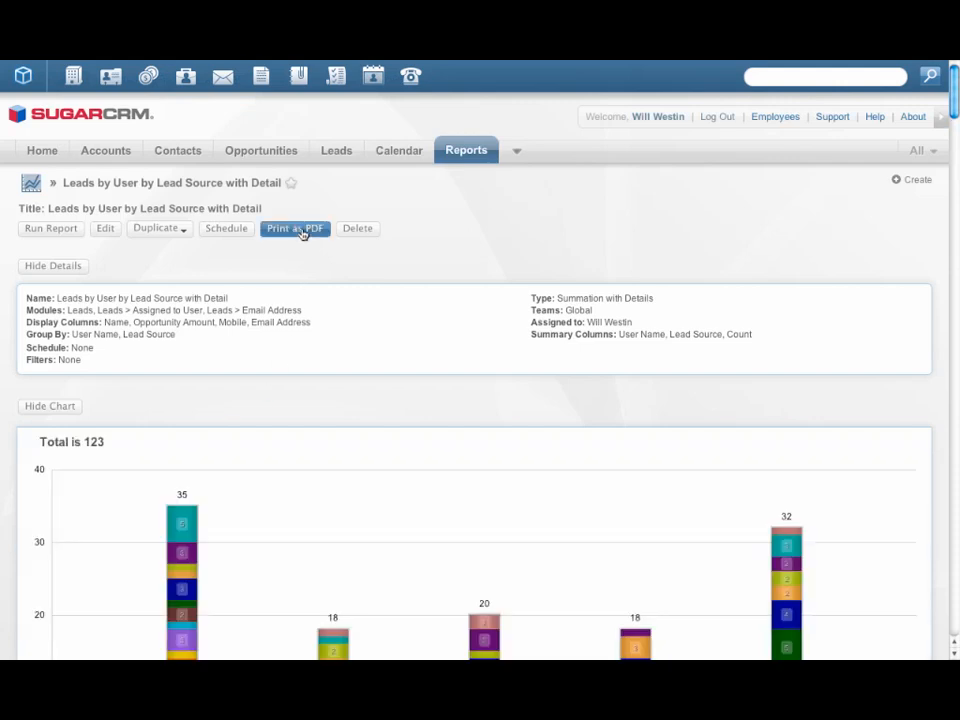
Output the "Leads by User by Lead Source with Detail" report as a PDF, view it in Adobe Reader, and close it.
left_click(302, 230)
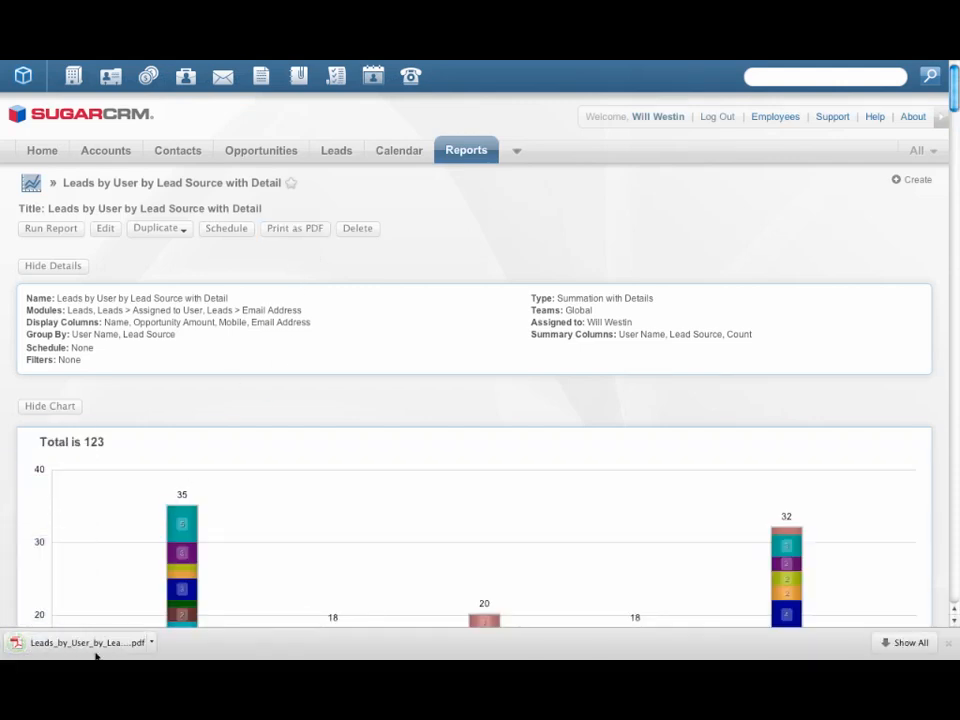
left_click(90, 645)
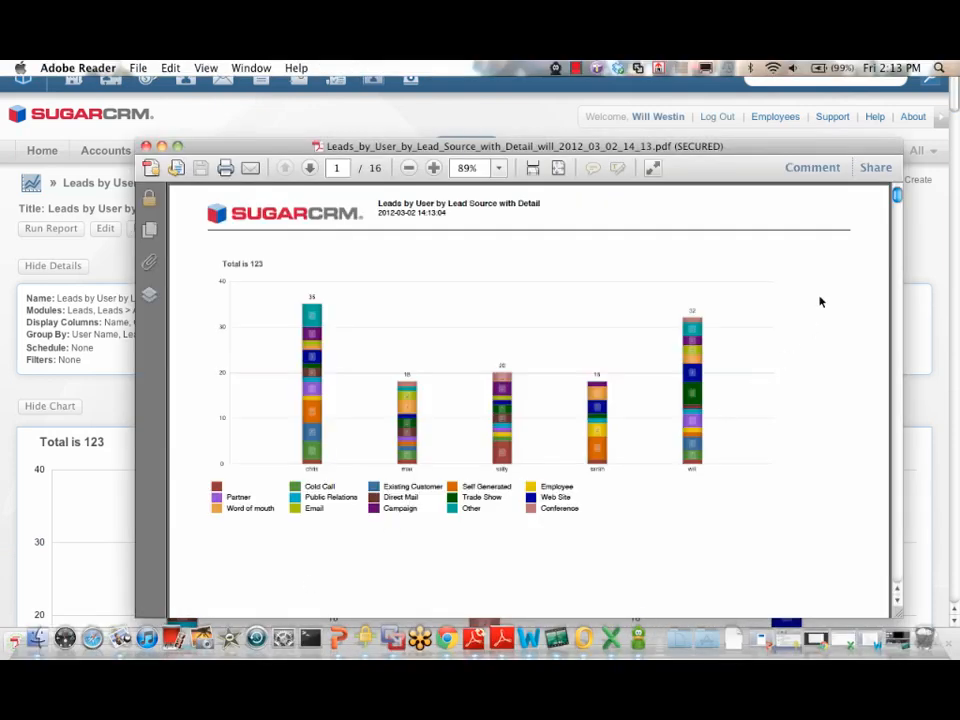
left_click_drag(900, 200, 881, 189)
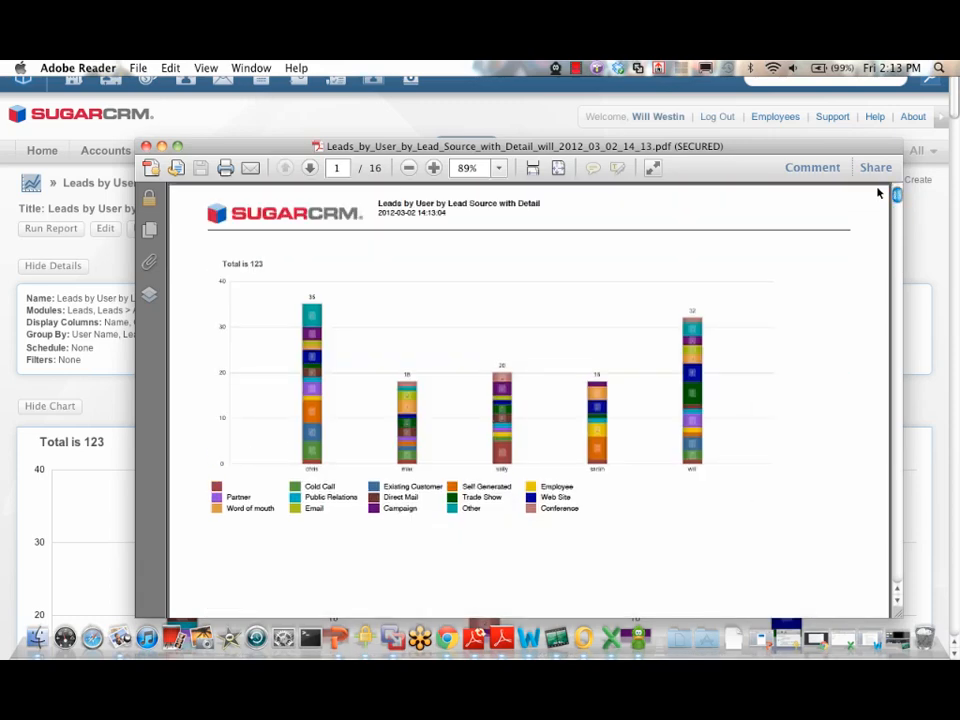
left_click(144, 147)
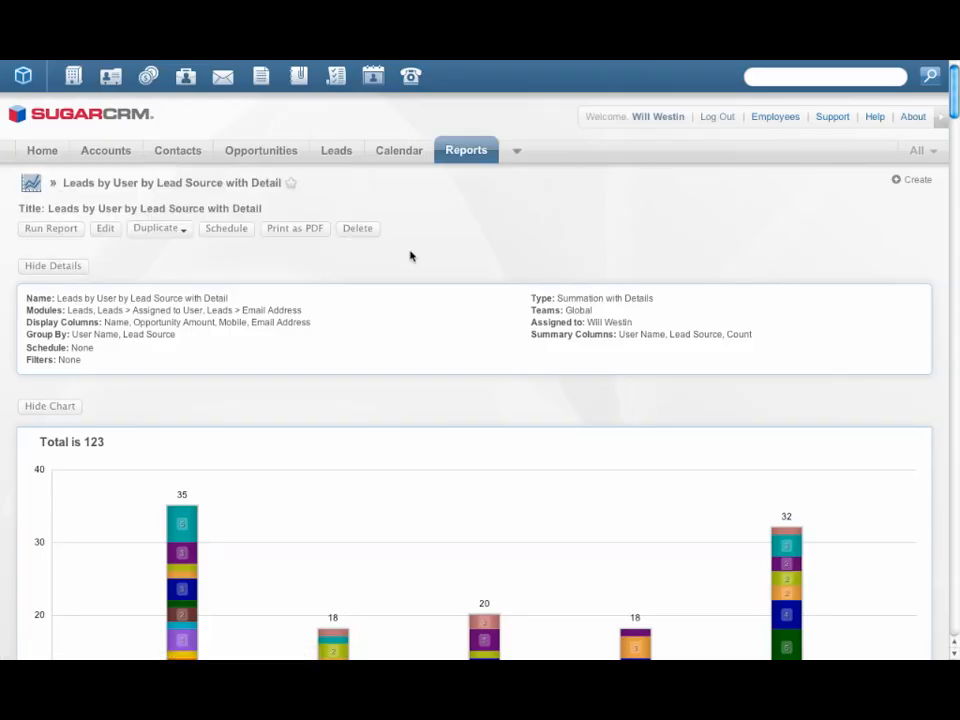
Go to the home page and add the basic chart dashlet "All Opportunities By Lead Source By Outcome" to My Sugar.
left_click(189, 185)
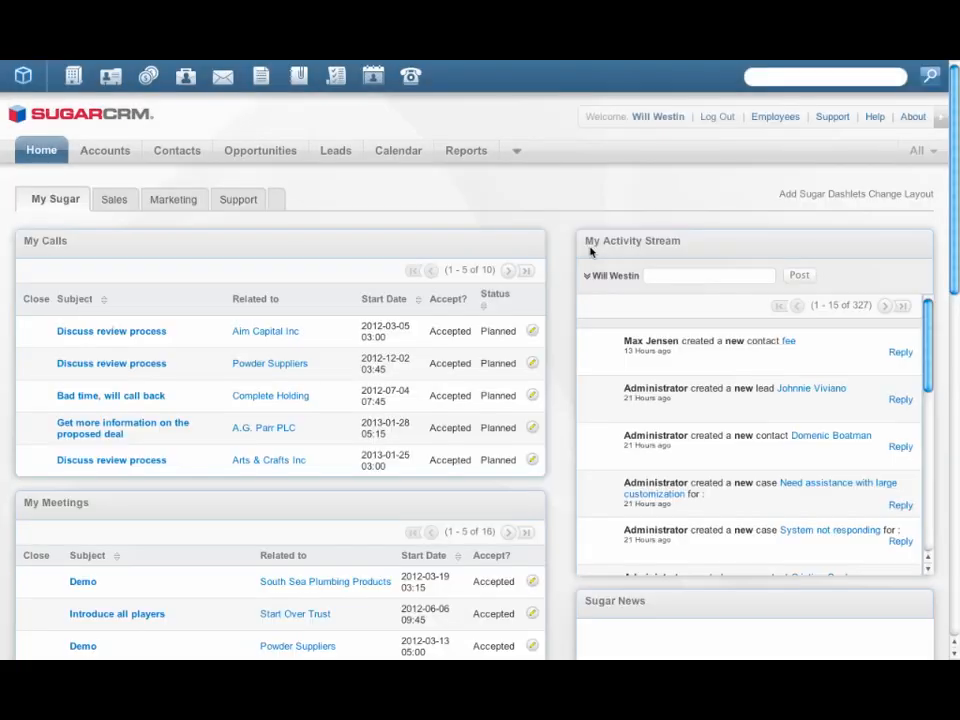
left_click(793, 198)
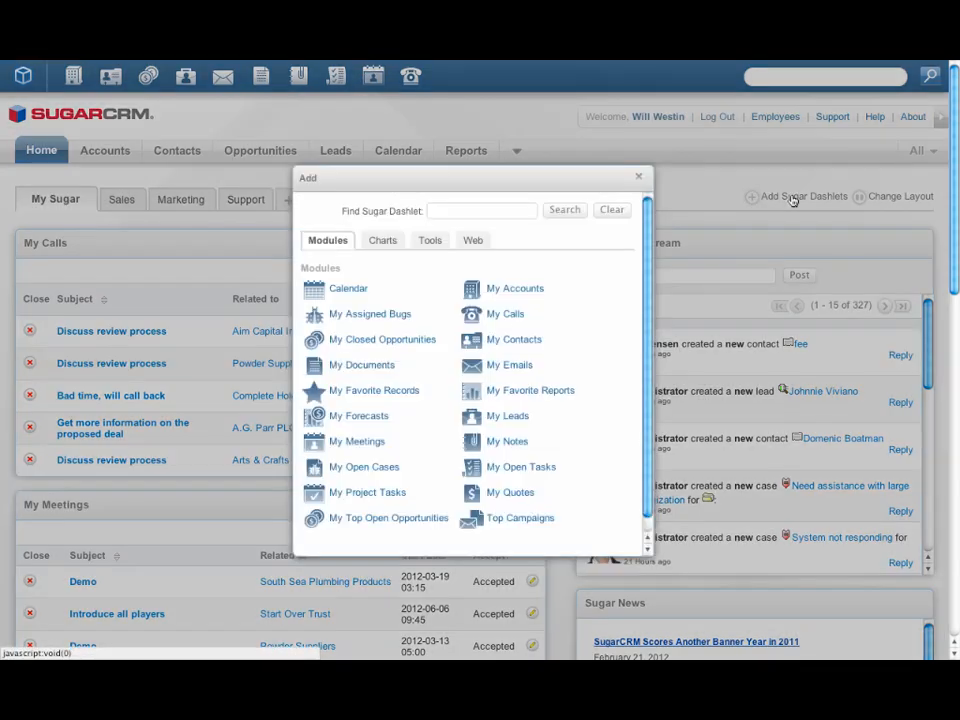
left_click(381, 243)
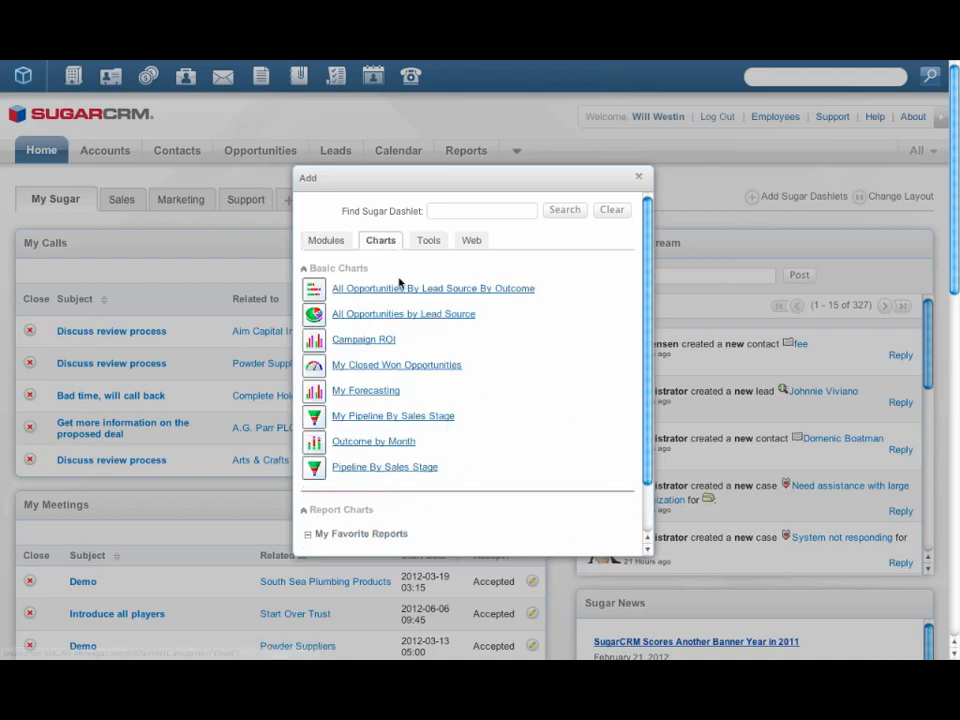
left_click(400, 288)
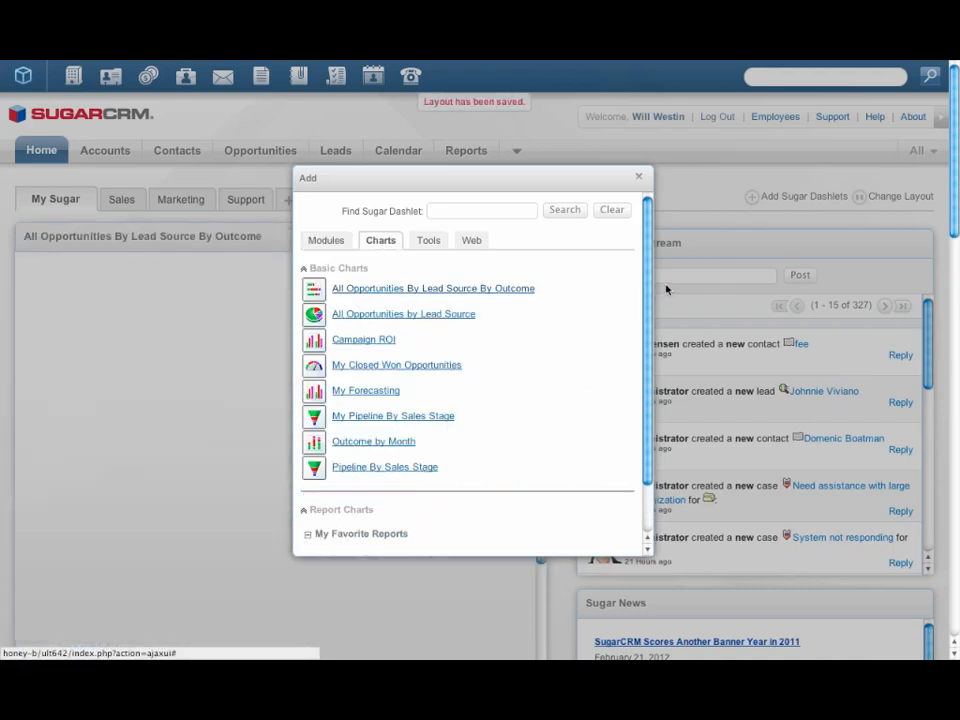
Add the "Leads by User by Lead Source" report chart from the Global Team Reports as a dashlet on My Sugar.
scroll(645, 332, "down", 1)
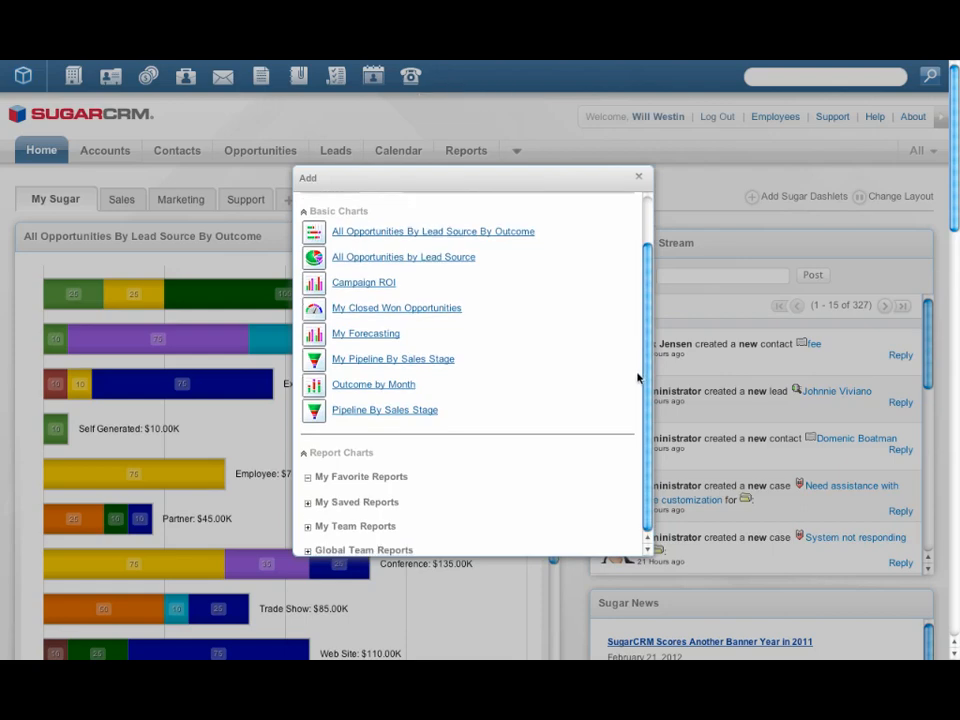
left_click(310, 551)
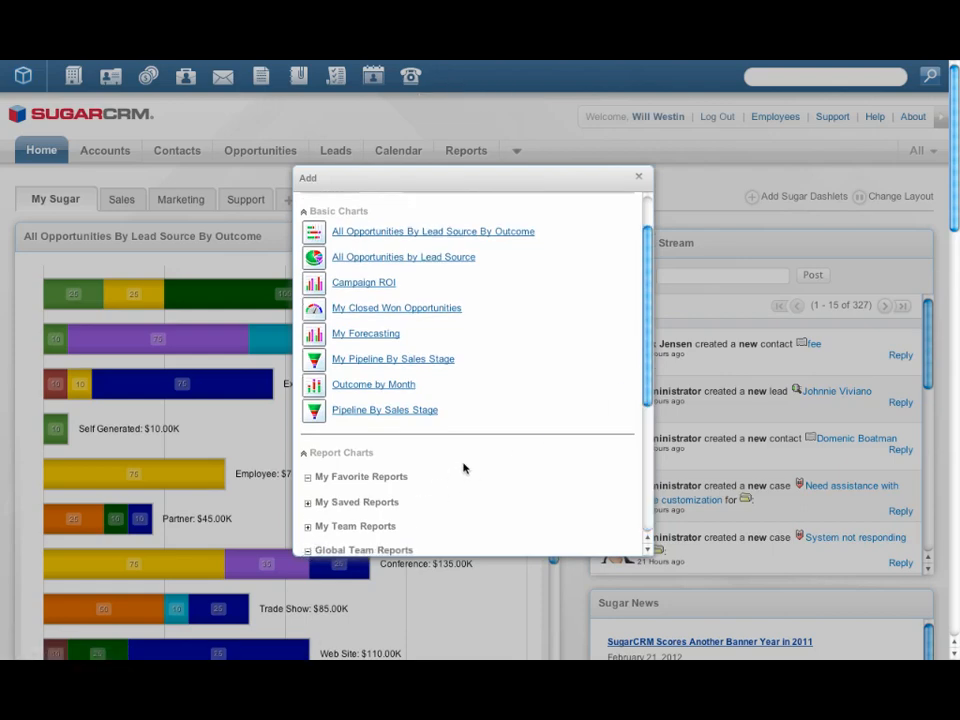
scroll(463, 467, "down", 4)
scroll(463, 464, "down", 3)
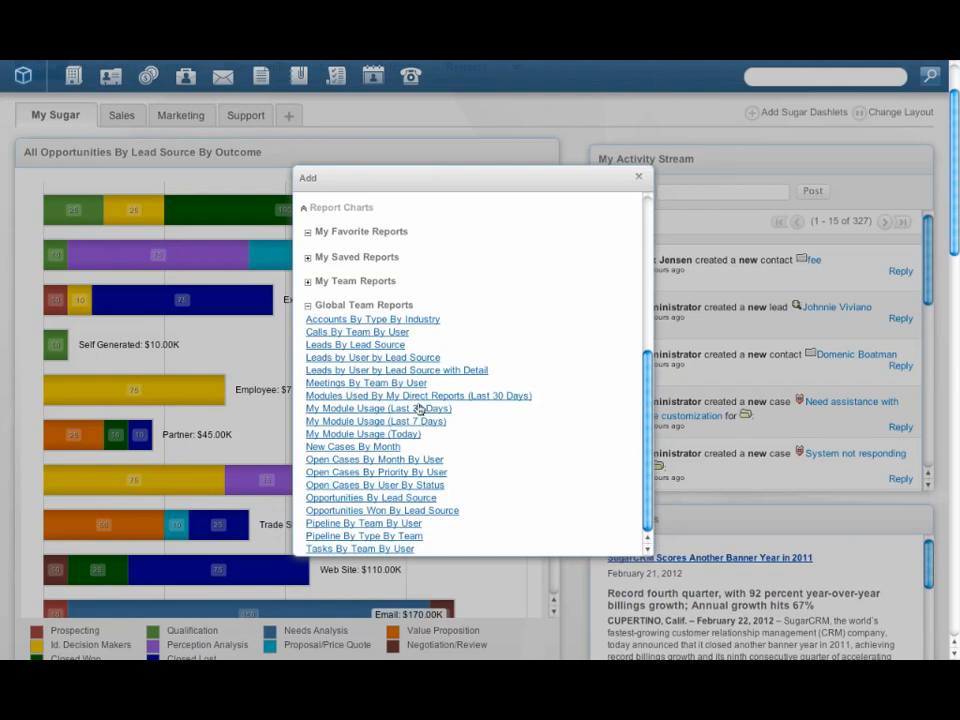
left_click(407, 360)
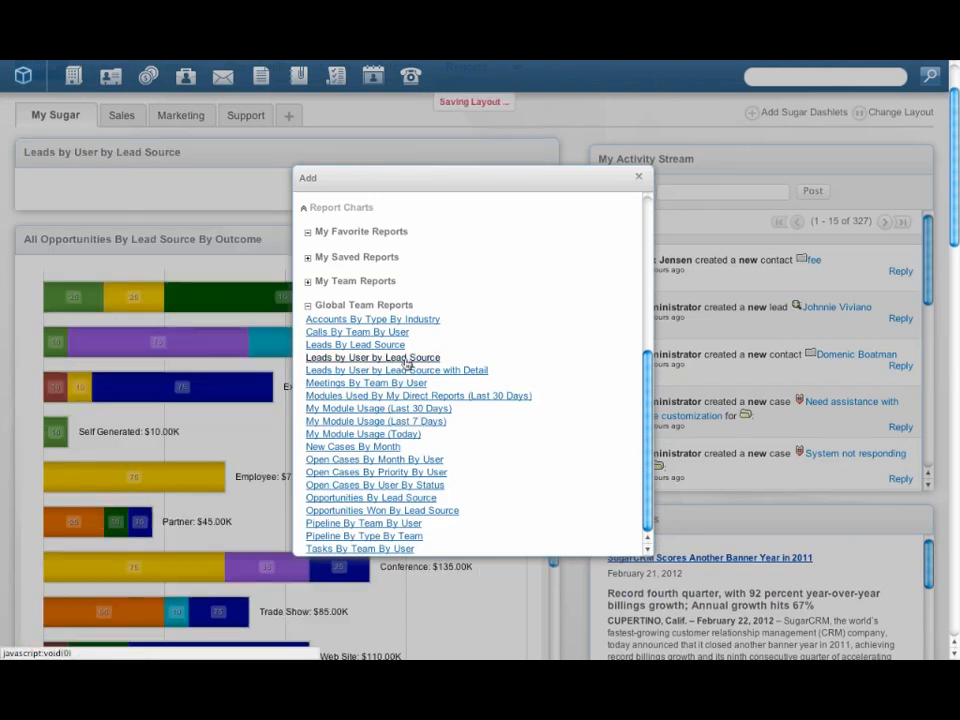
key("super+Tab")
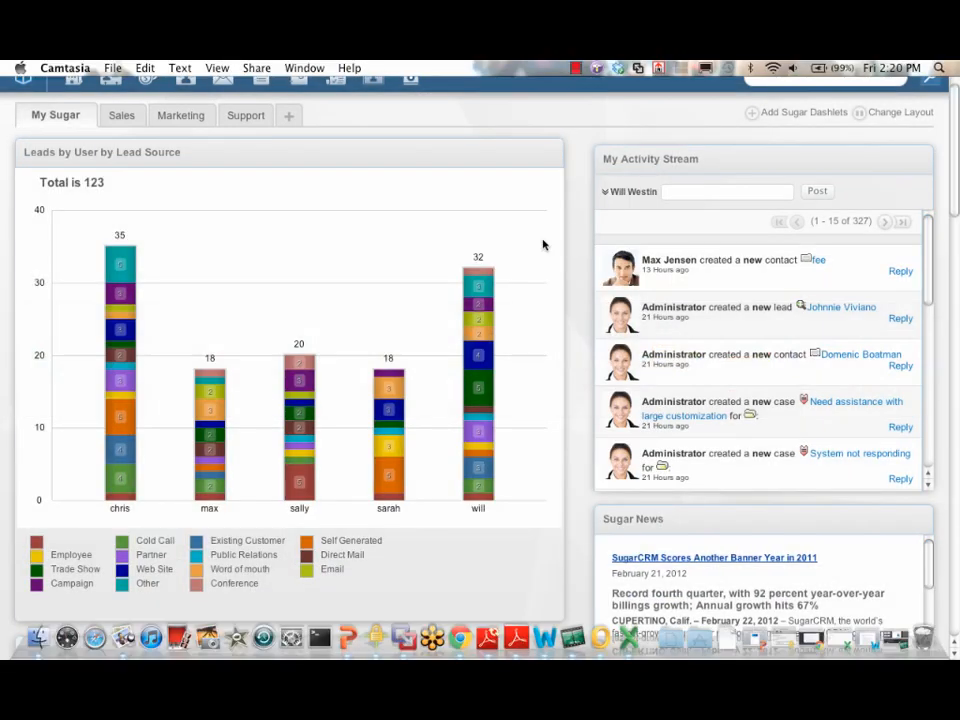
left_click(576, 68)
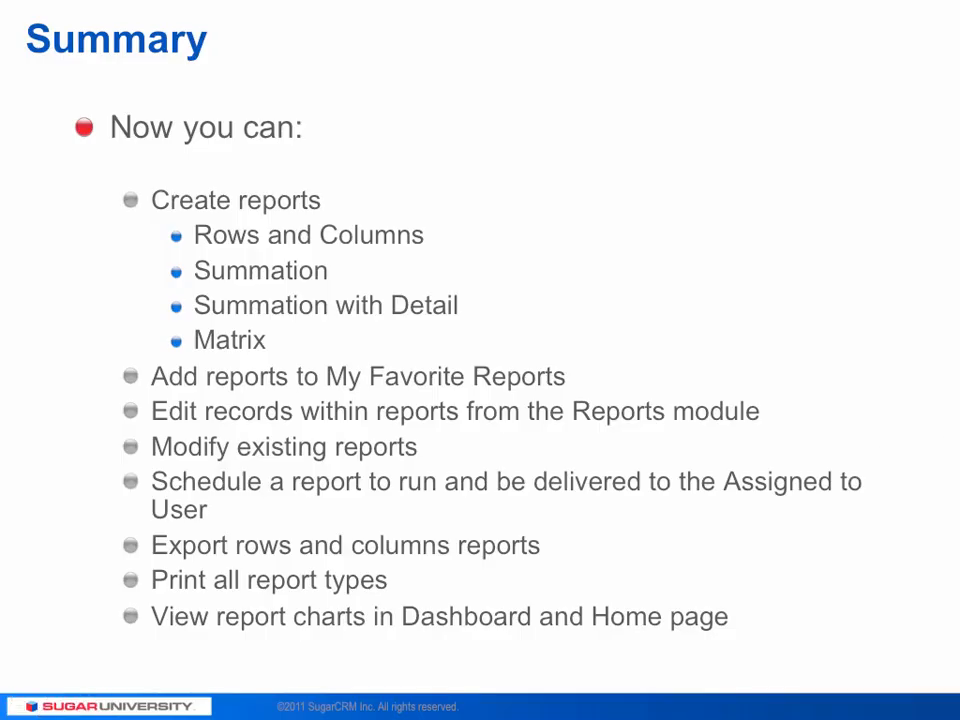